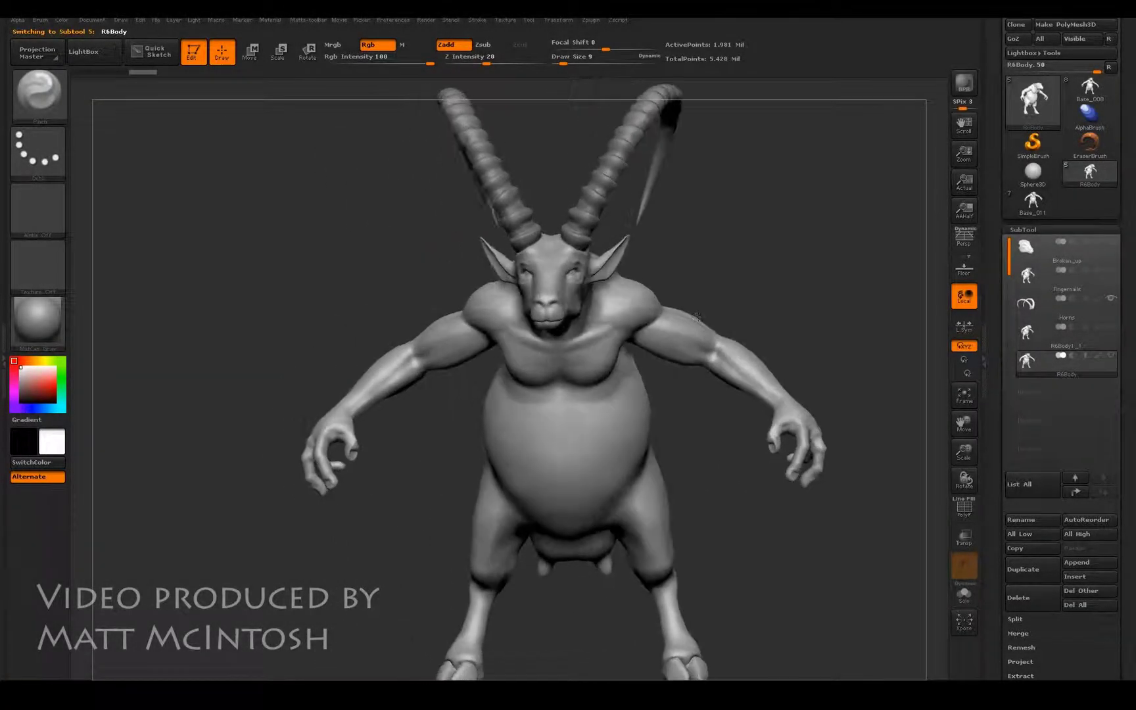
Step: Orbit the goat sculpt, then switch to 3ds Max and orbit around the rig's right side
drag(697, 317, 861, 407)
drag(964, 452, 964, 426)
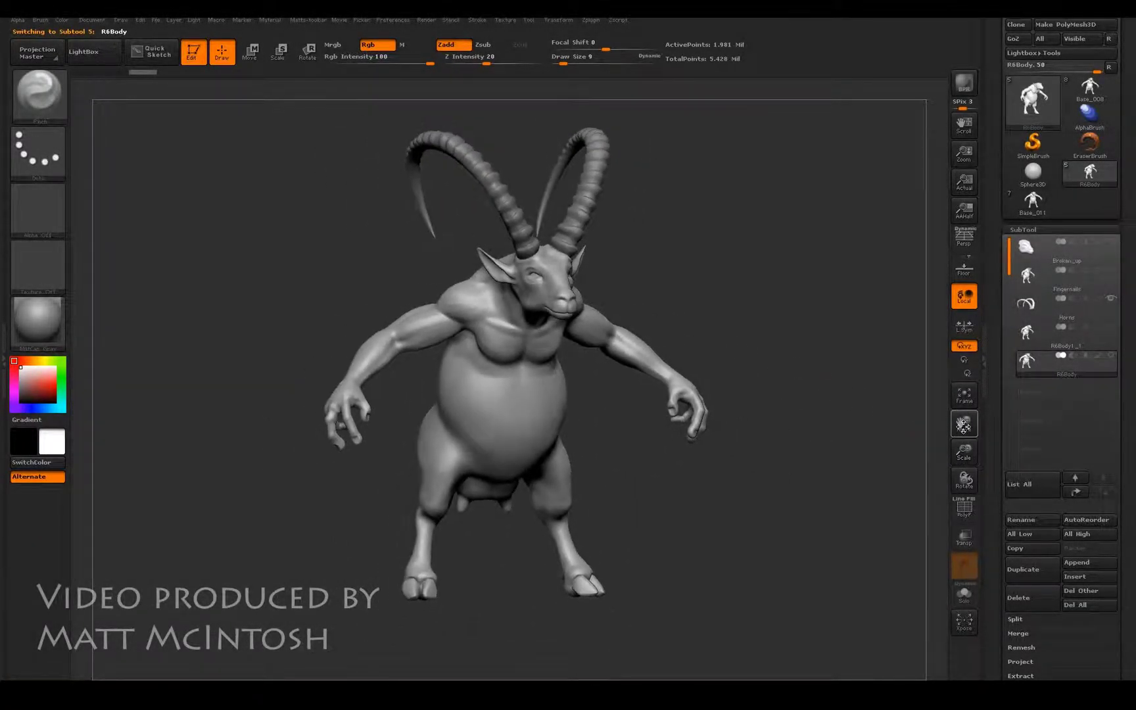
drag(841, 410, 779, 398)
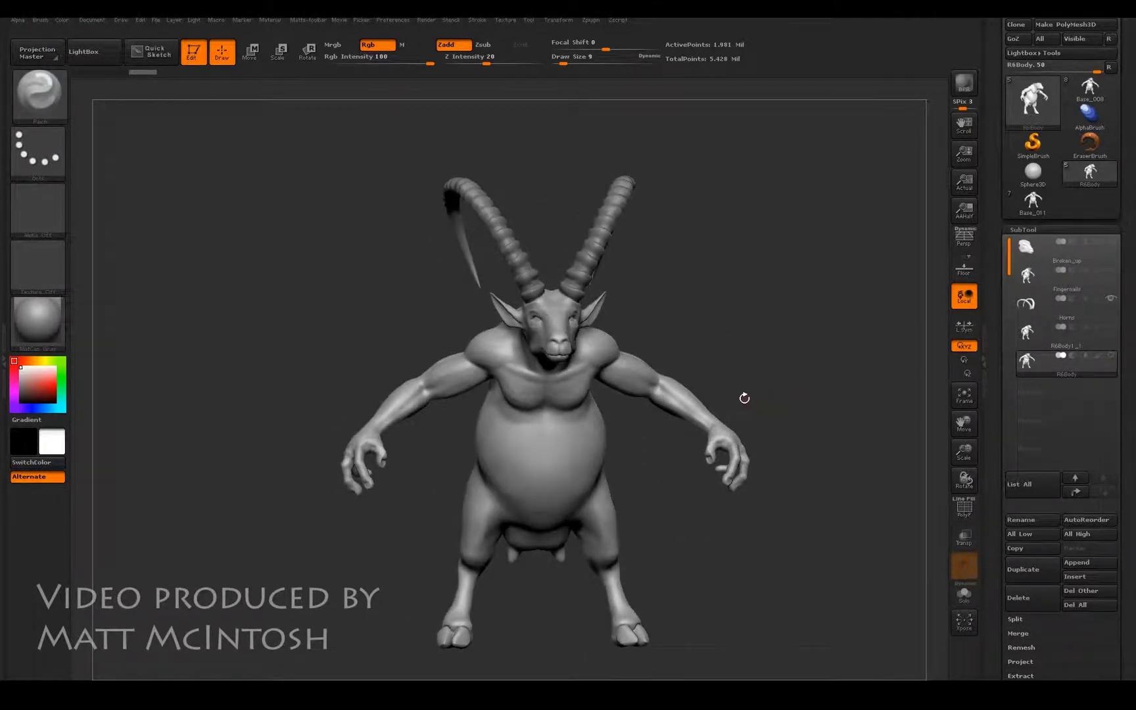
key(alt+Tab)
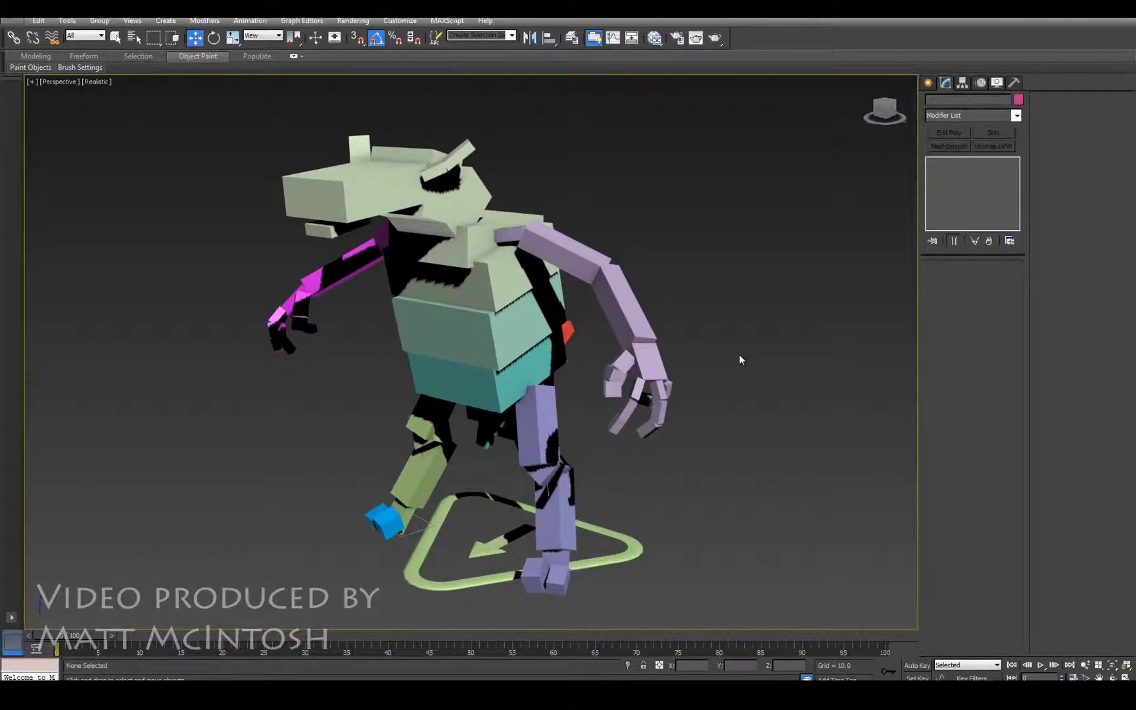
drag(737, 351, 771, 354)
mouse_move(706, 341)
alt+middle_down()
mouse_move(900, 327)
mouse_move(744, 342)
mouse_move(729, 380)
mouse_move(630, 348)
mouse_move(700, 337)
mouse_move(685, 332)
alt+middle_up()
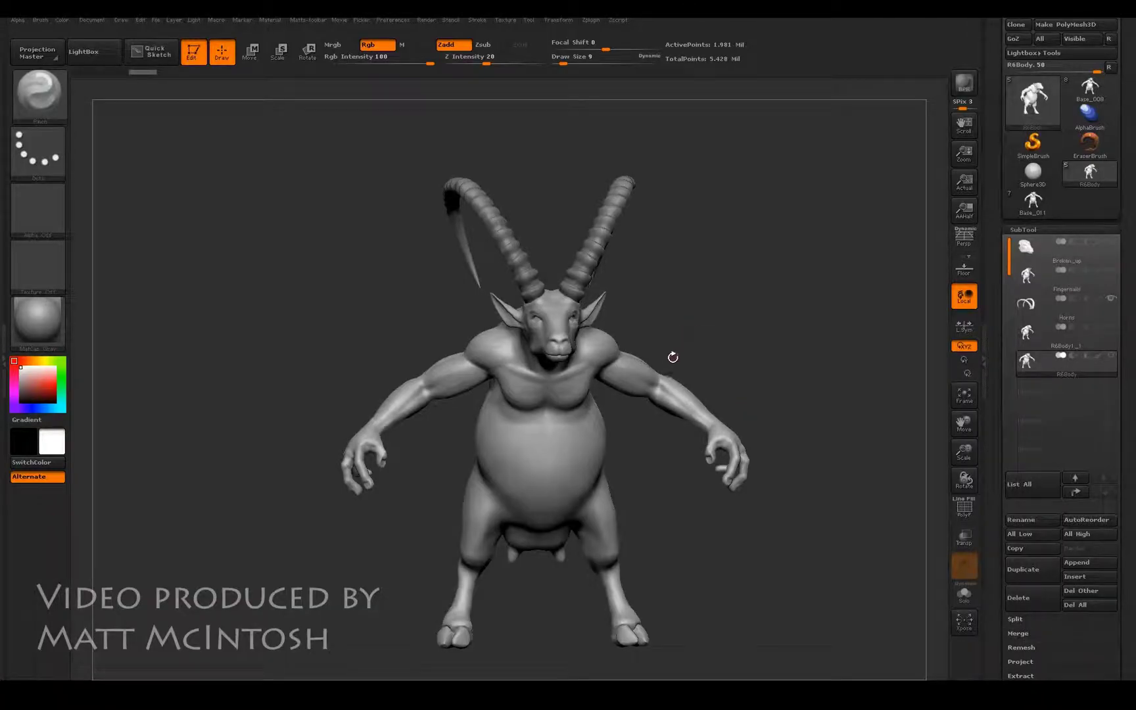
Step: Check polygroups, frame the head and horns, and select the R6Body1_1 subtool
click(965, 508)
drag(964, 453, 915, 197)
drag(688, 437, 839, 434)
click(965, 507)
drag(965, 428, 1050, 602)
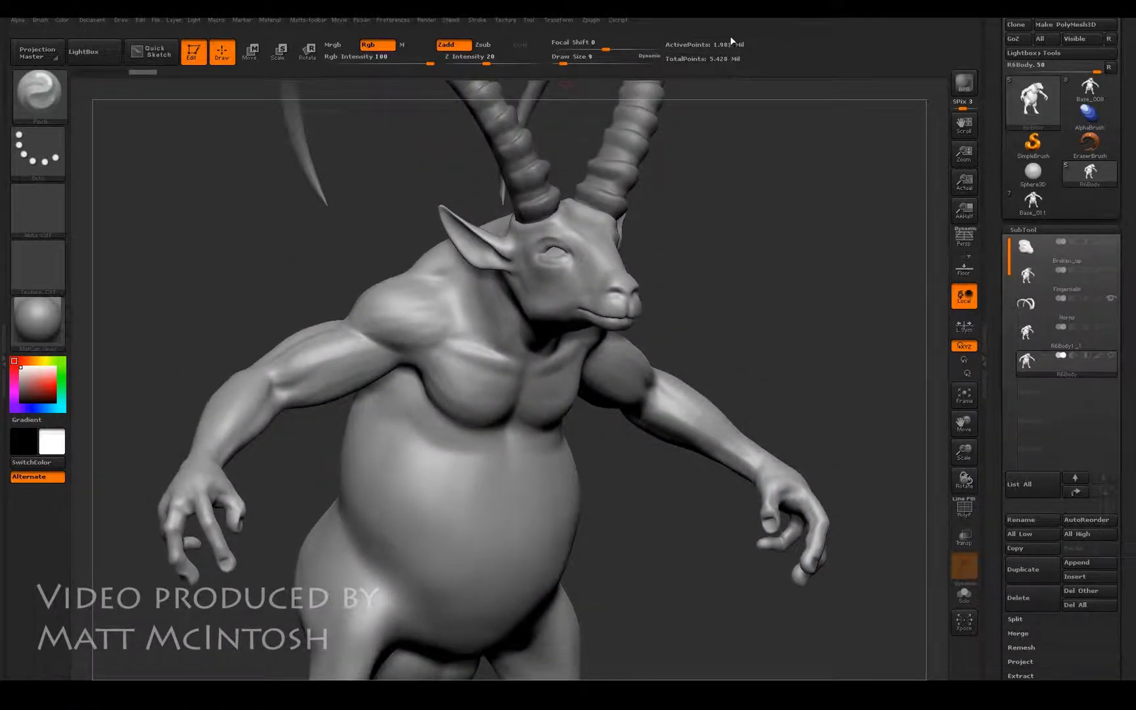
click(1029, 340)
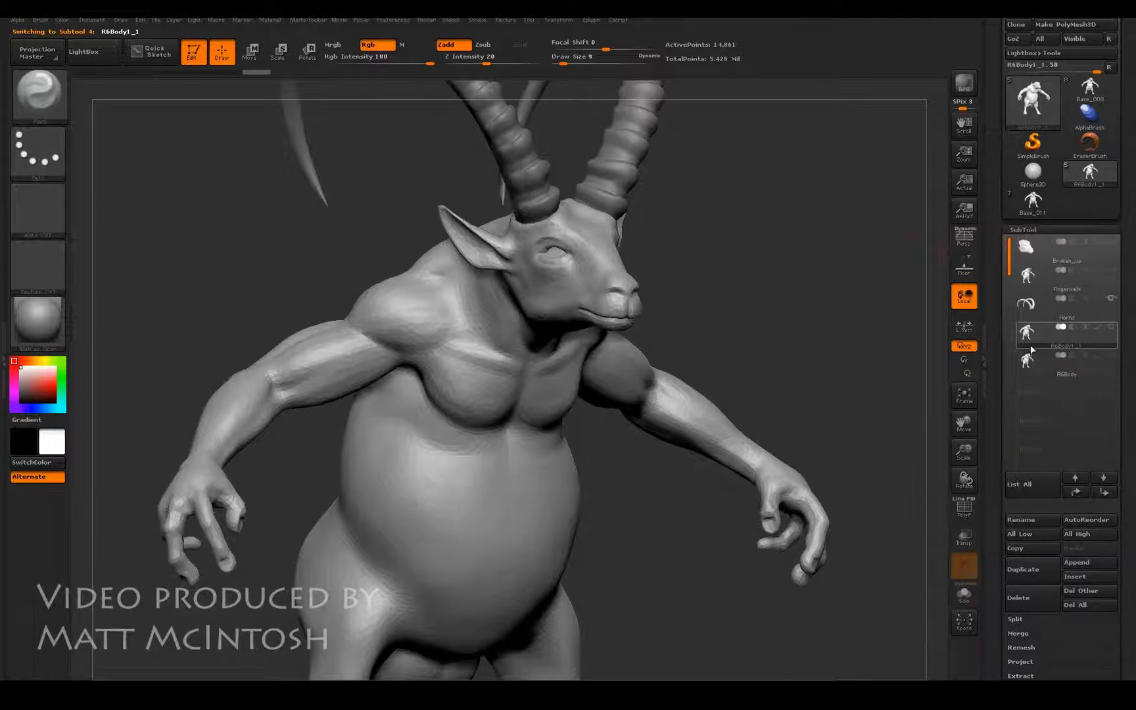
click(586, 21)
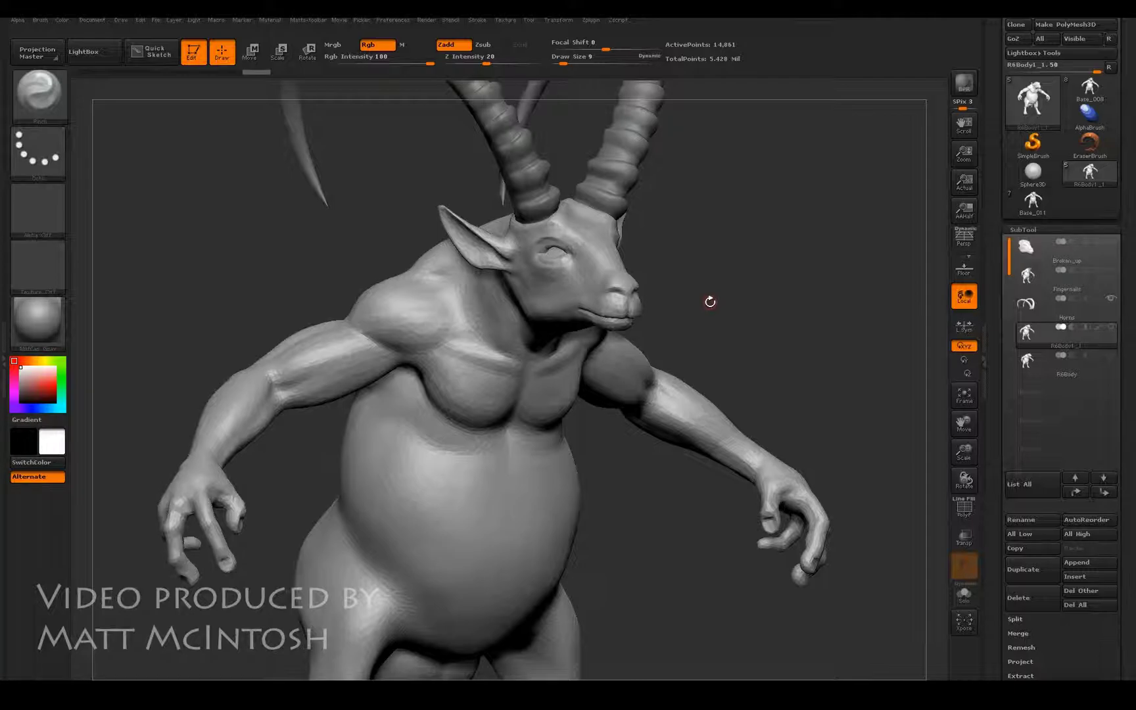
key(alt+Tab)
key(alt+Tab)
key(alt+Tab)
key(alt+Tab)
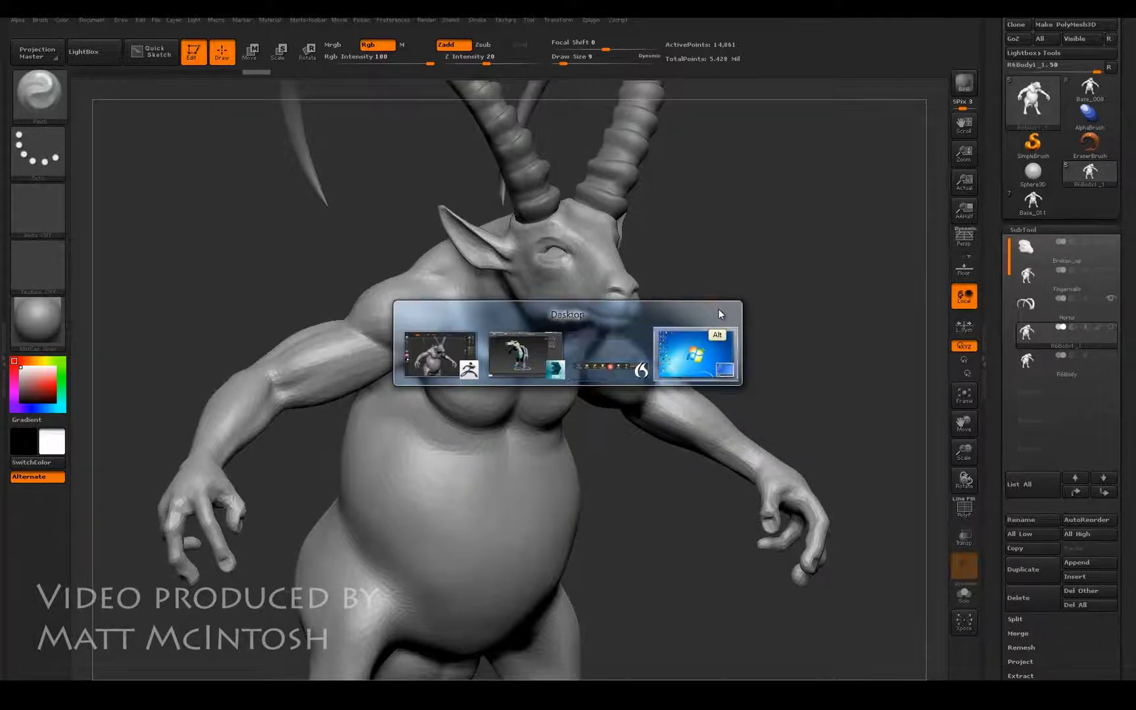
key(alt+Tab)
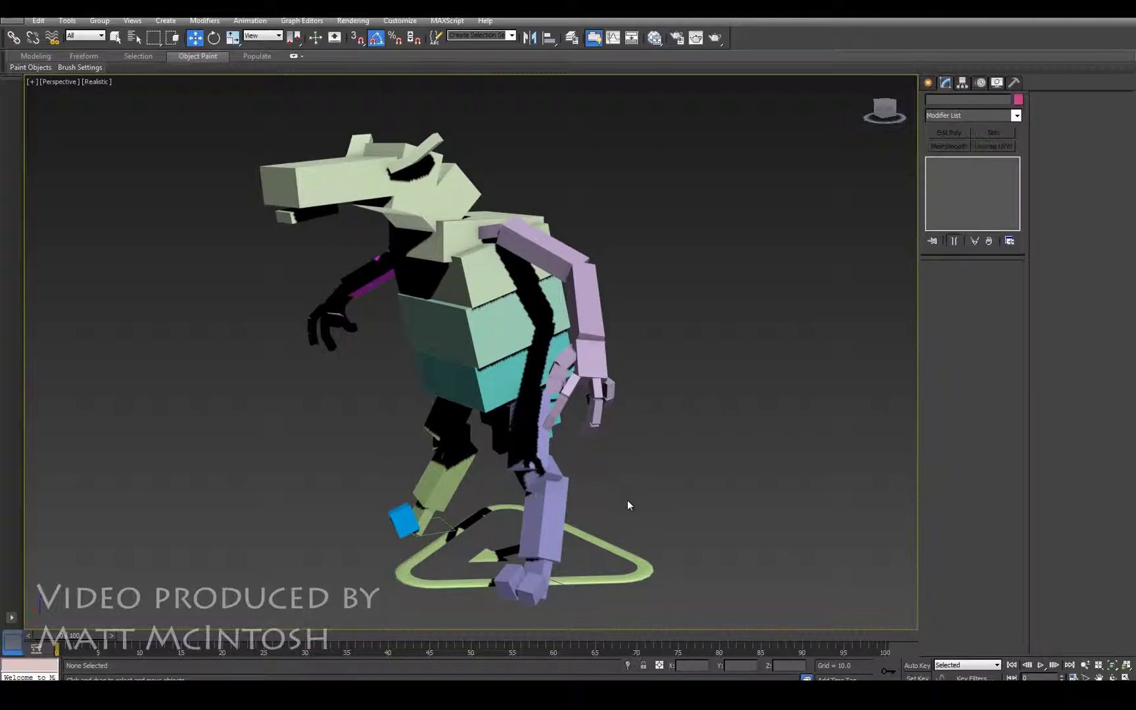
key(alt+Tab)
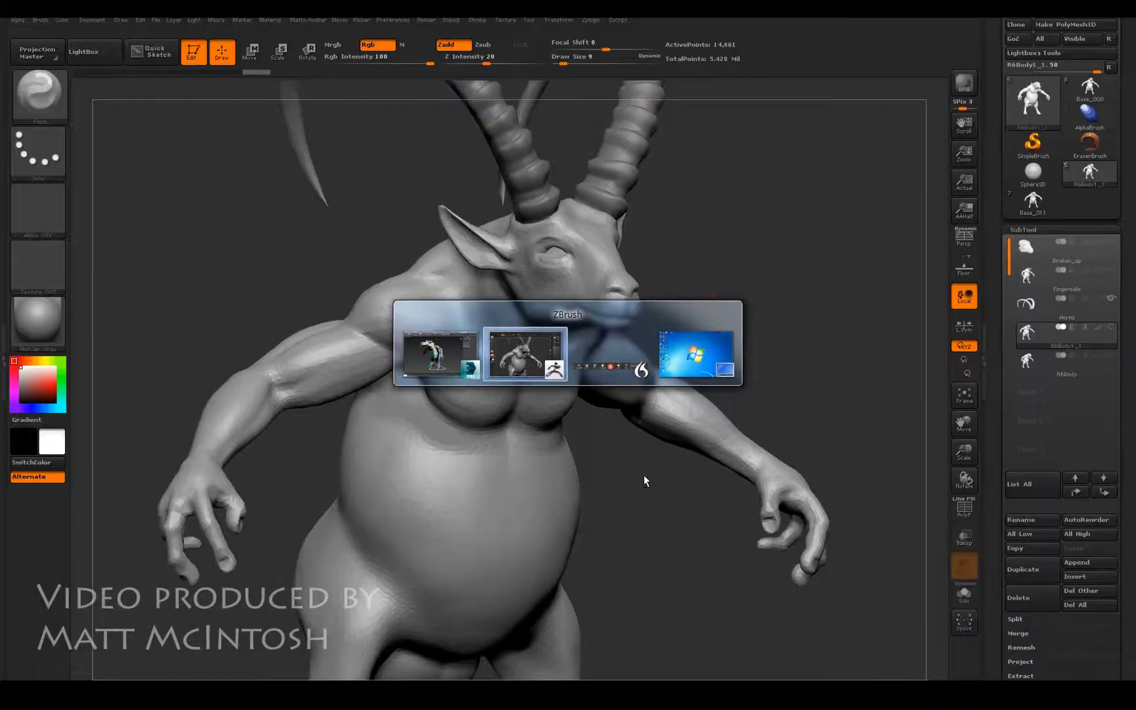
Step: Select the Fingernails subtool and inspect it from several angles with PolyF toggled
click(1027, 275)
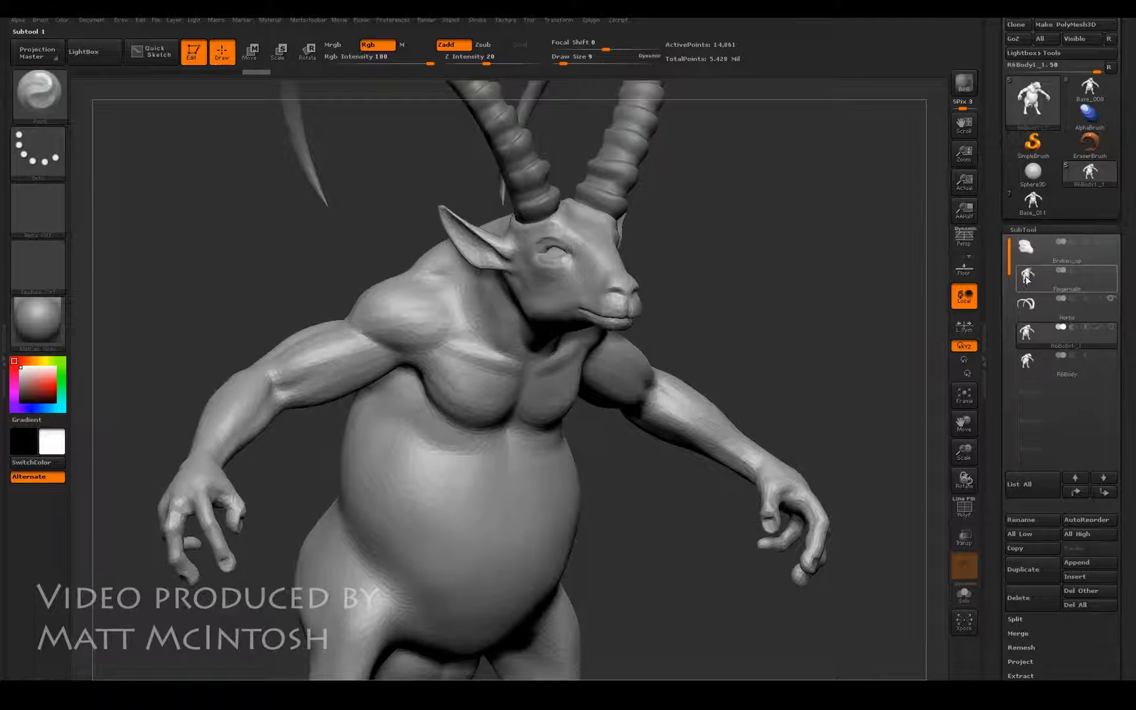
drag(812, 318, 801, 336)
click(961, 509)
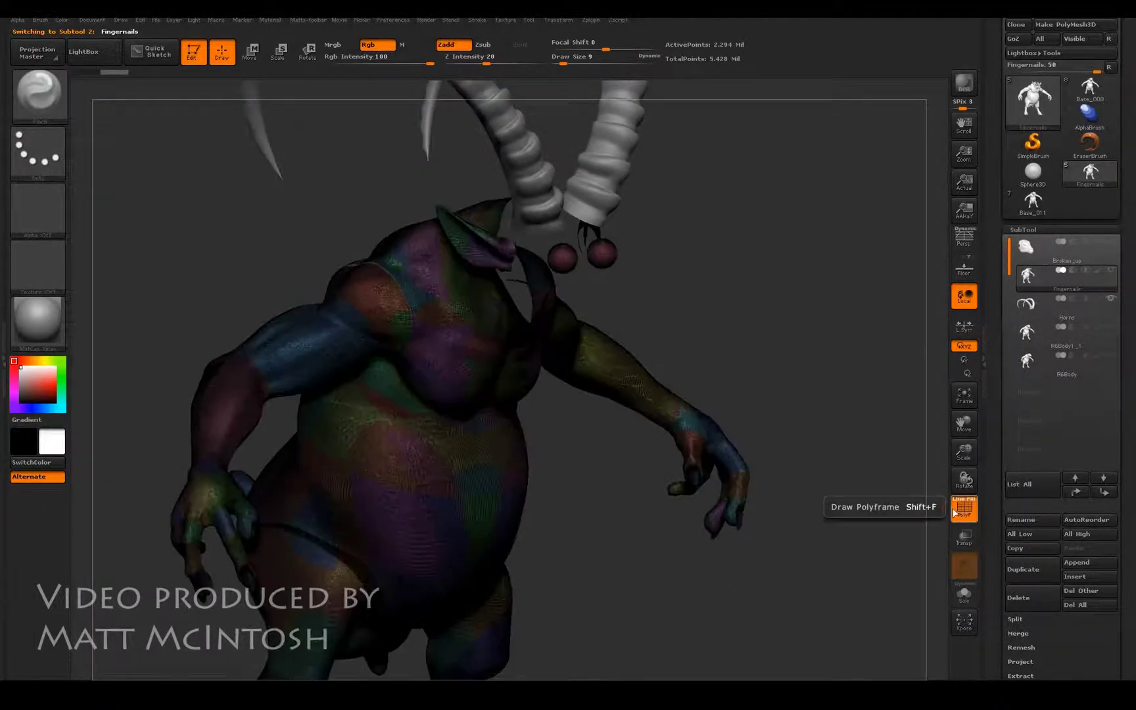
mouse_move(847, 411)
shift+mouse_down()
mouse_move(818, 393)
mouse_move(841, 407)
shift+mouse_up()
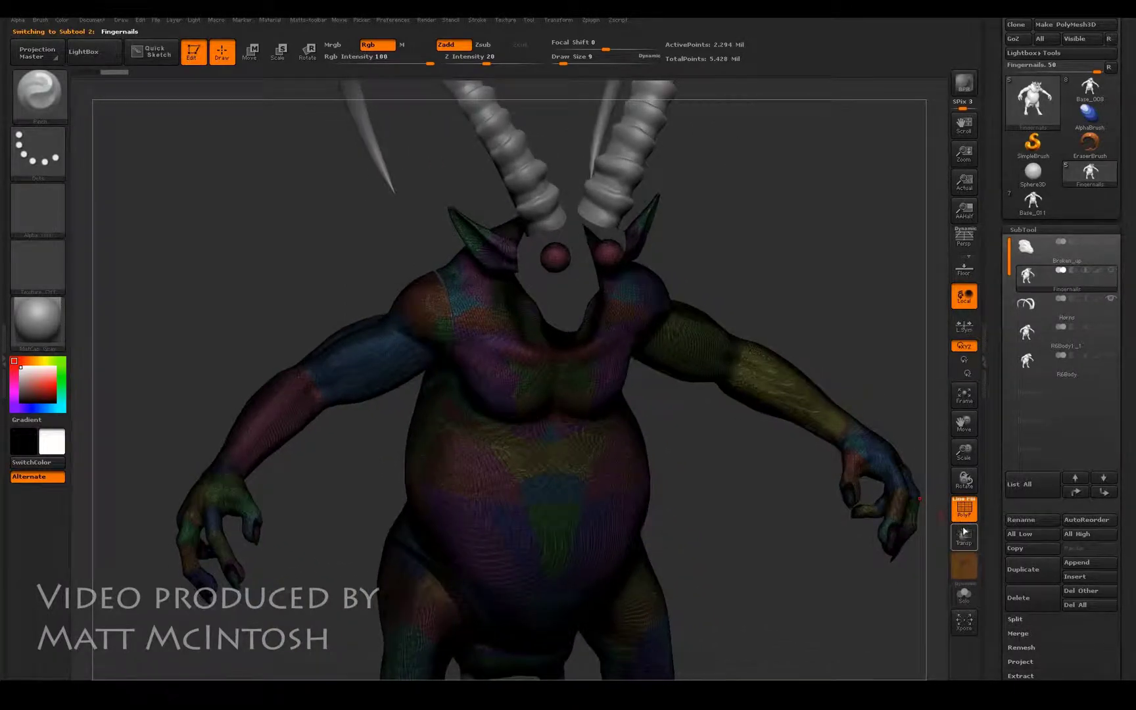
click(960, 514)
drag(782, 296, 940, 283)
Step: Select the Broken_up head subtool, zoom in, and MaskLasso the lower jaw strip
click(1022, 255)
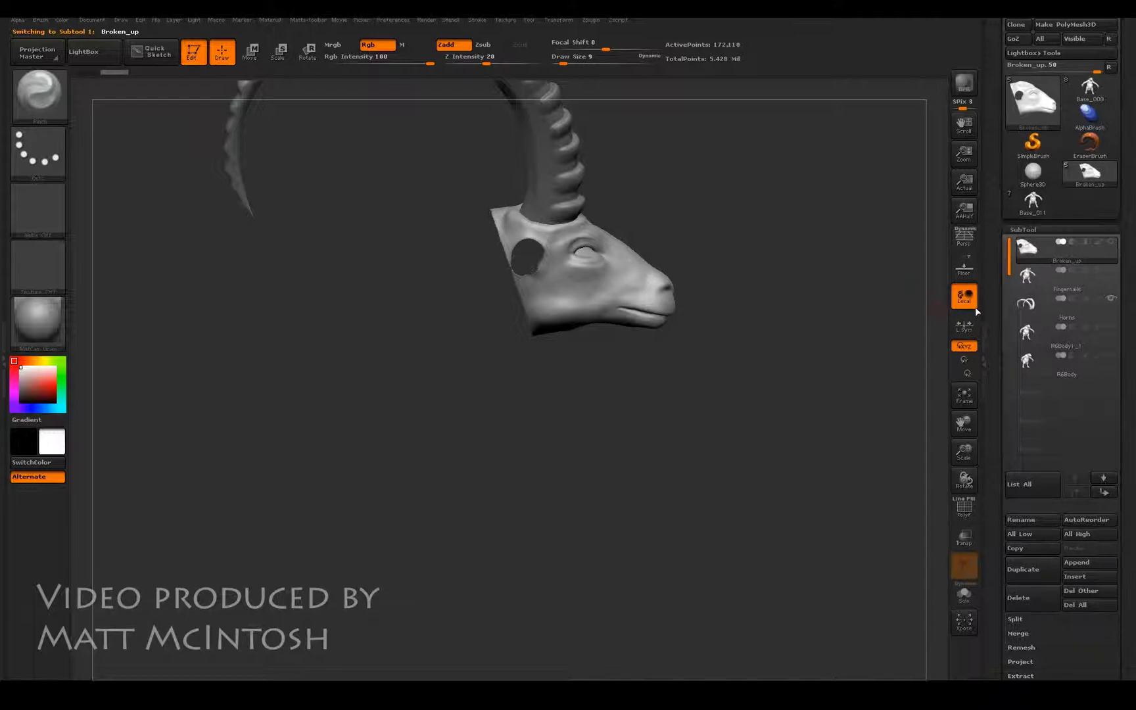
drag(962, 452, 837, 472)
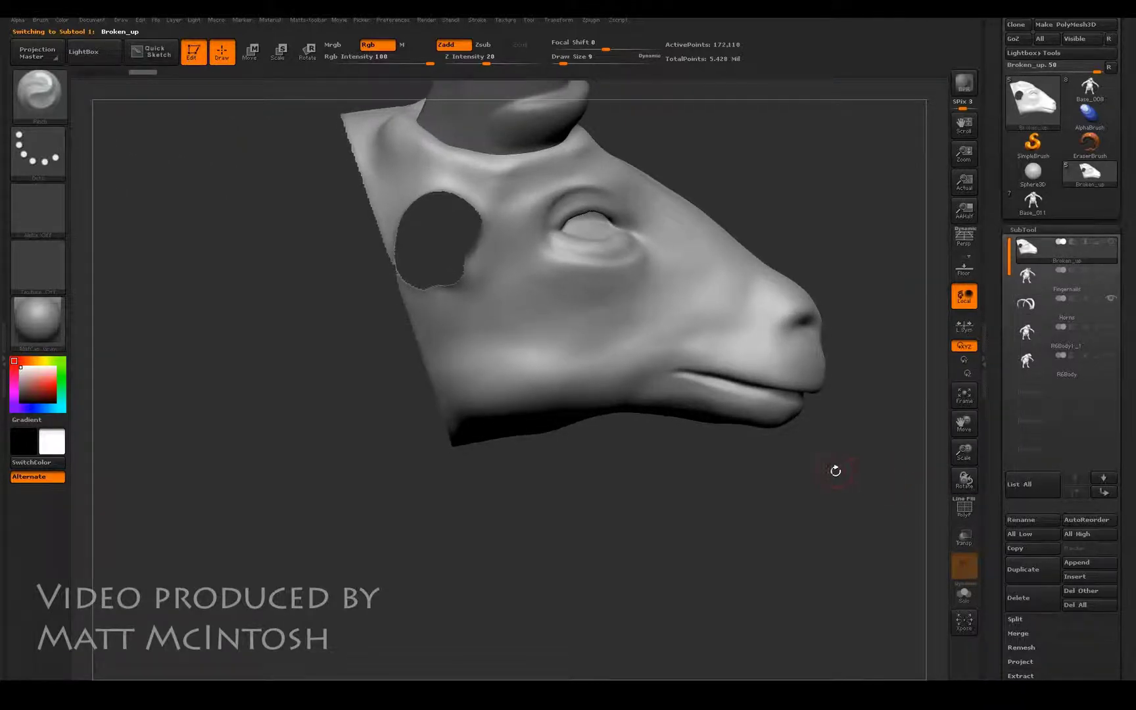
key(ctrl)
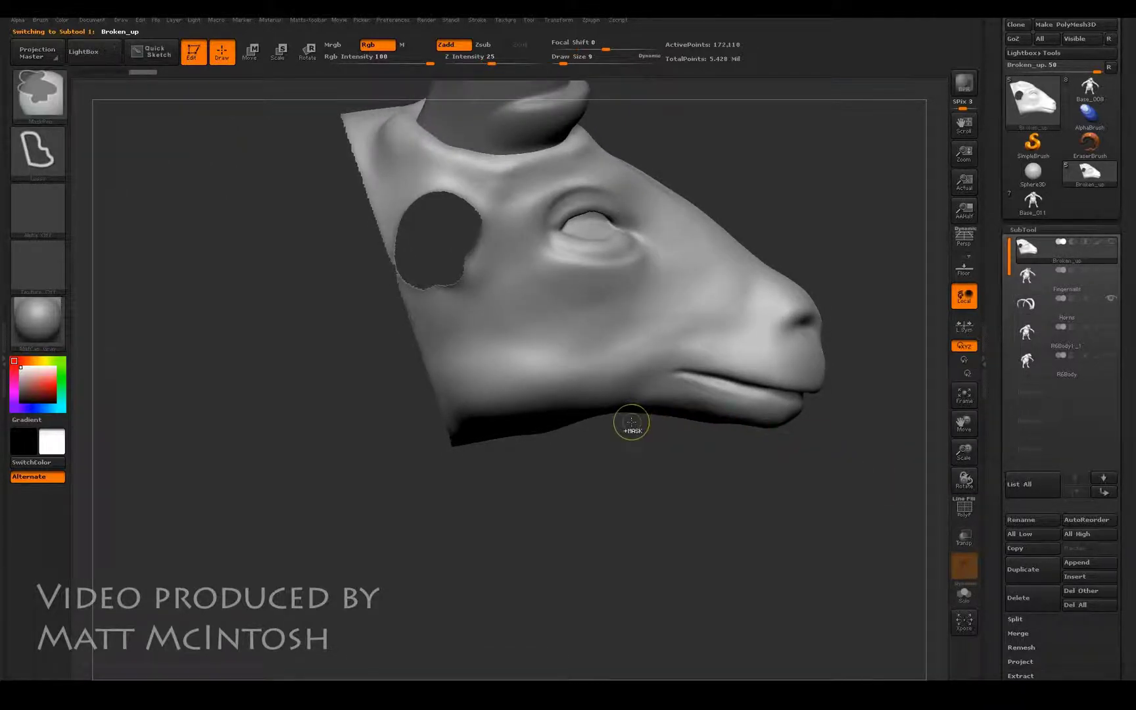
mouse_move(613, 421)
ctrl+mouse_down()
mouse_move(848, 493)
mouse_move(907, 431)
mouse_move(807, 393)
mouse_move(638, 369)
mouse_move(659, 365)
mouse_move(650, 366)
ctrl+mouse_up()
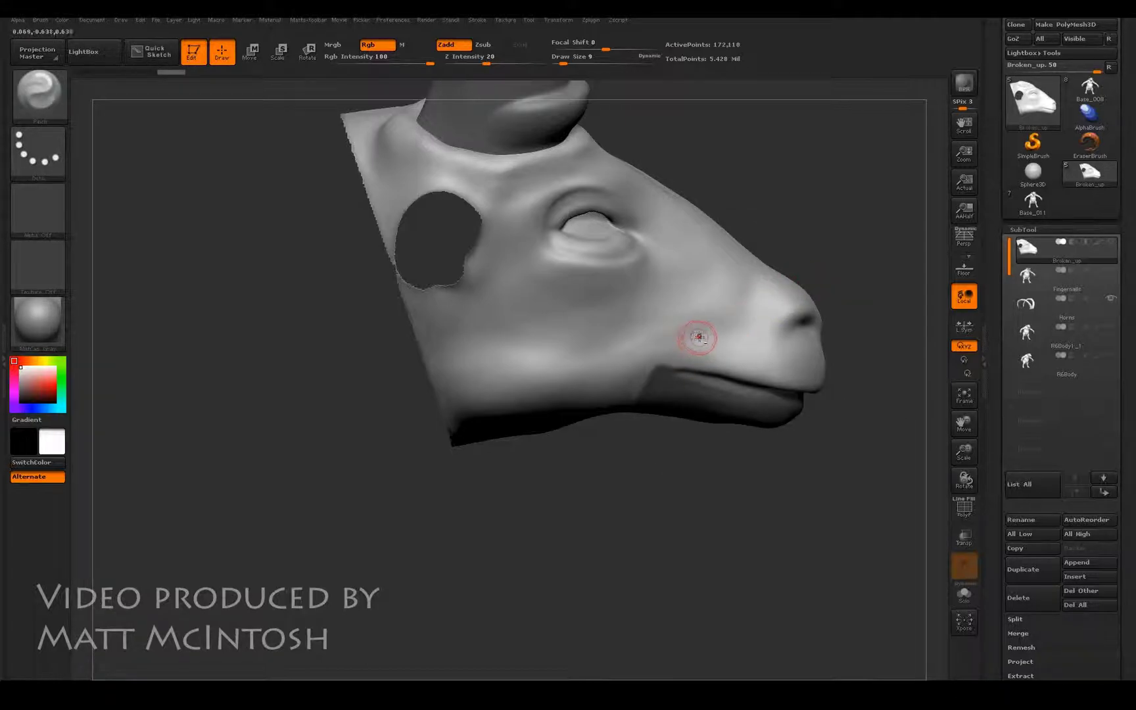
key(space)
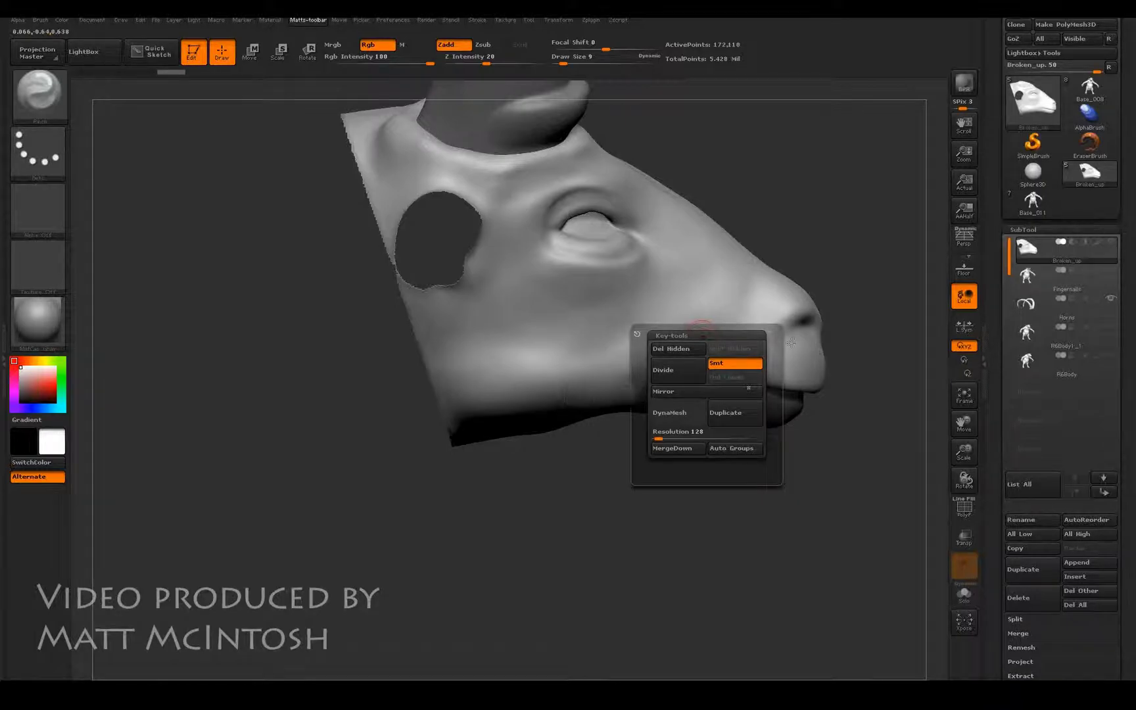
Step: Apply HidePt in Tool > Visibility and inspect the remaining visible pieces
scroll(1005, 300, down, 5)
scroll(1006, 300, down, 5)
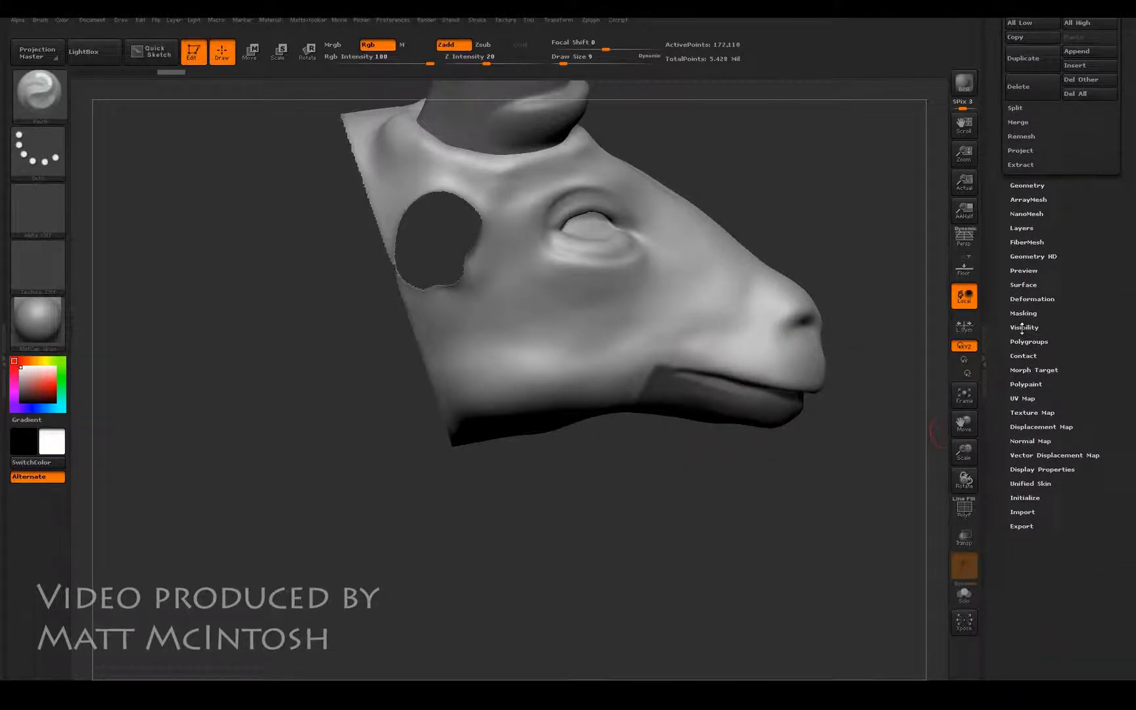
scroll(1022, 329, down, 5)
scroll(1090, 125, up, 2)
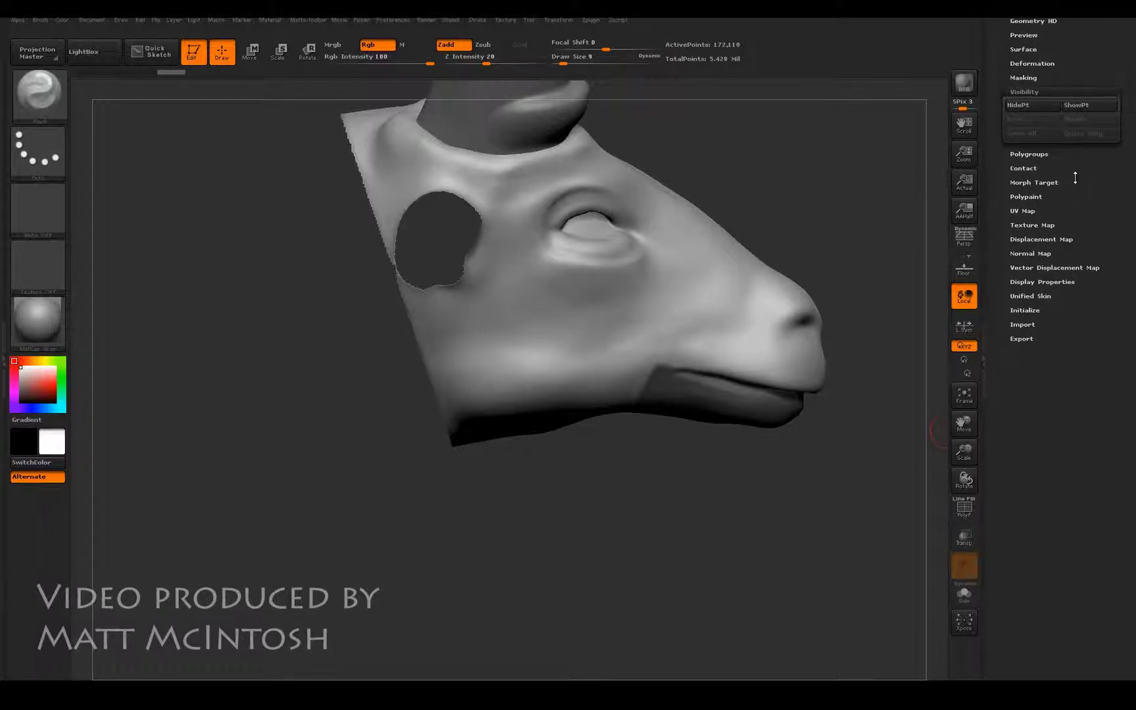
click(1029, 106)
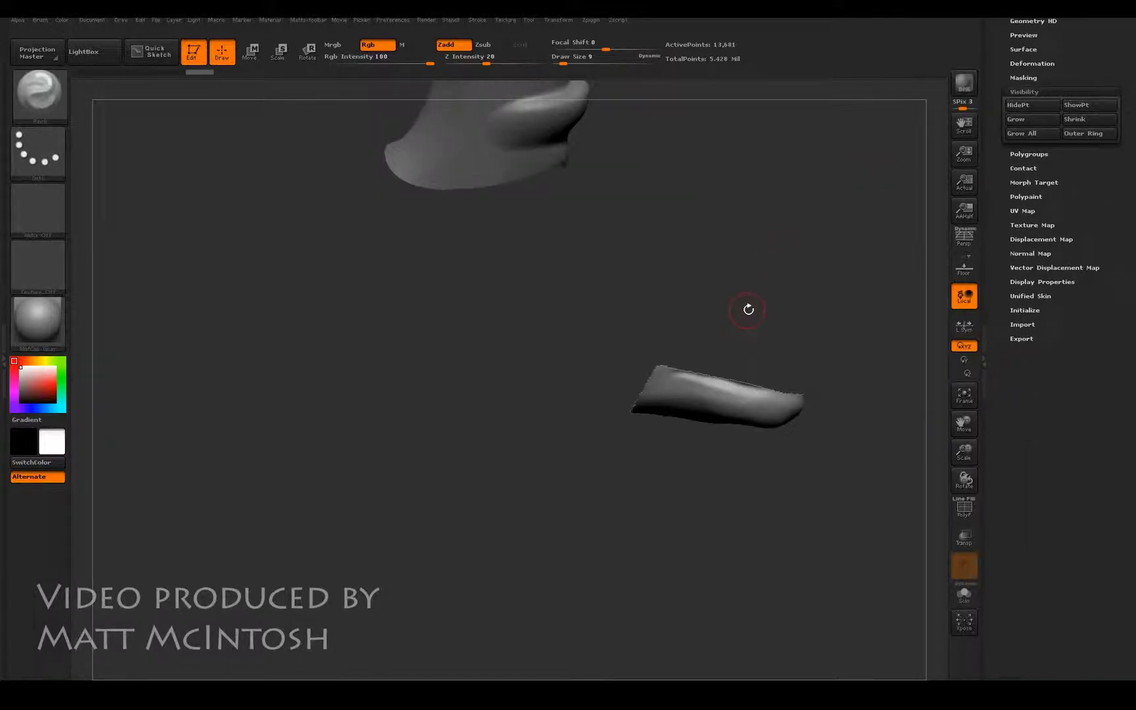
mouse_move(827, 266)
mouse_down()
mouse_move(789, 262)
mouse_move(829, 250)
mouse_up()
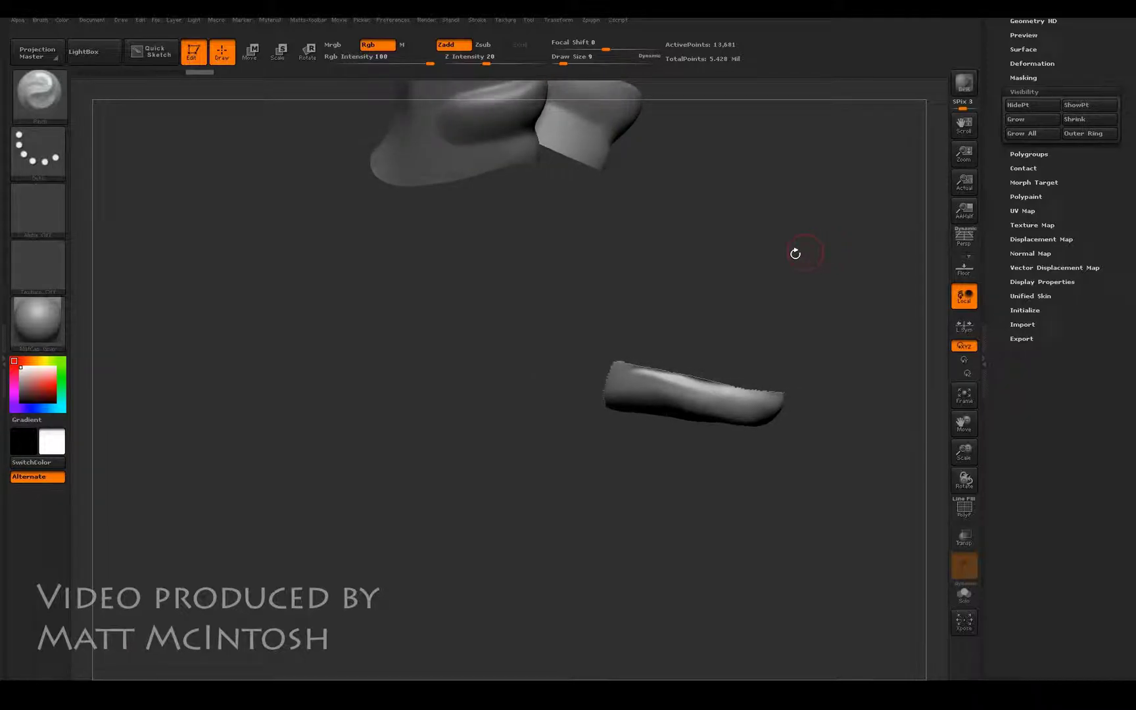
Step: Run Split Hidden to make the jaw its own subtool, then collapse Visibility
key(ctrl+shift)
key(1)
click(770, 281)
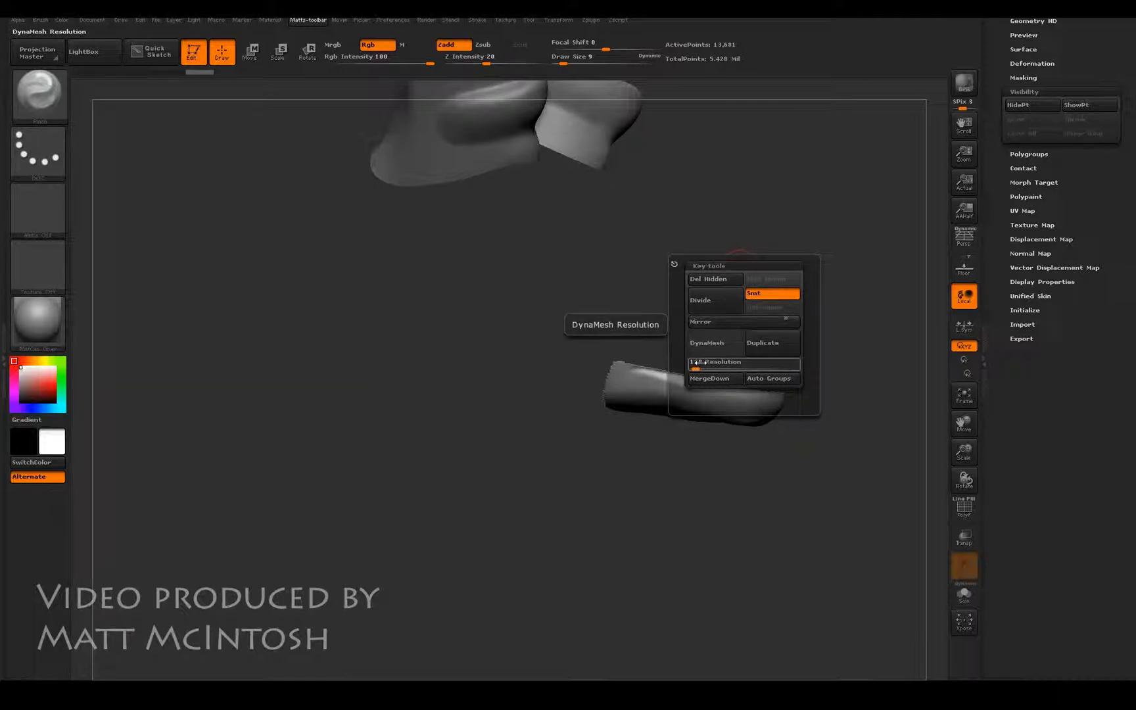
click(1067, 90)
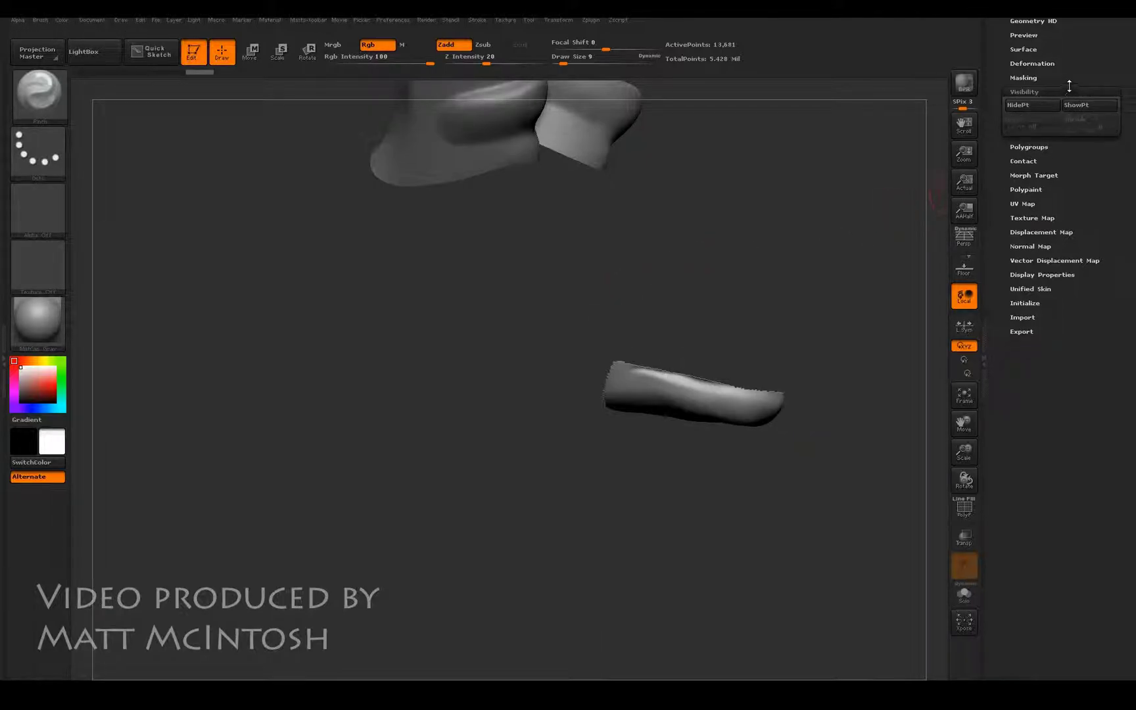
drag(1080, 83, 1065, 179)
scroll(1064, 179, down, 1)
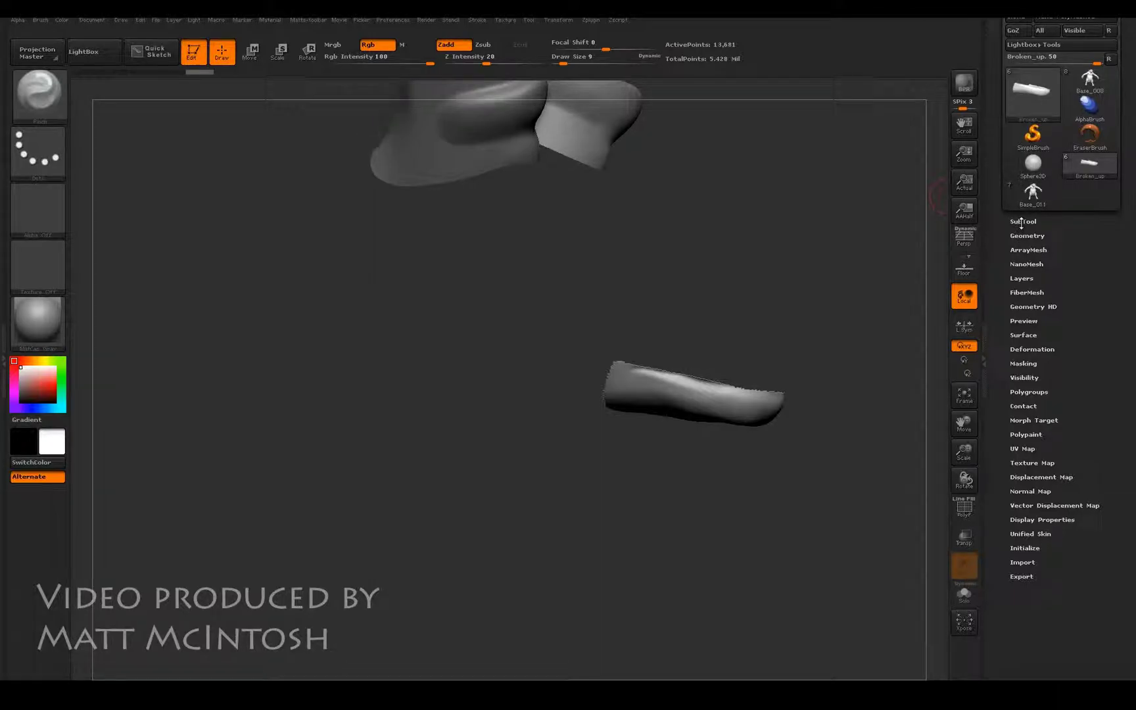
click(1022, 222)
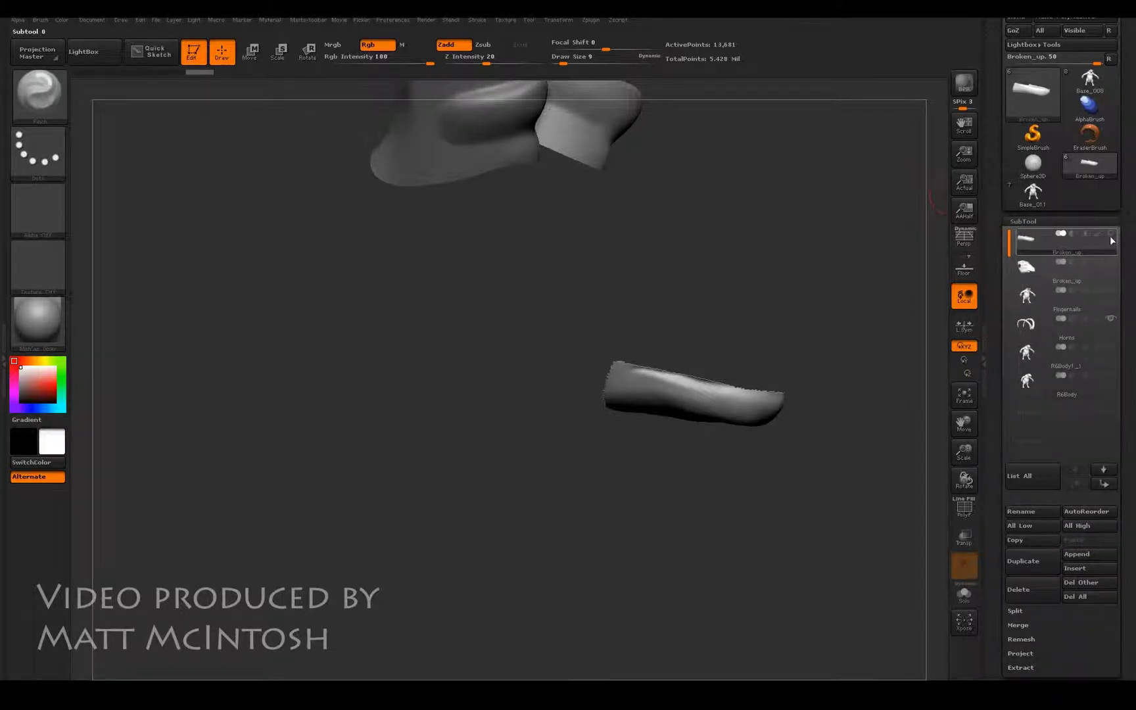
Step: Make the goat head and the rest of the creature's subtools visible again
click(1106, 292)
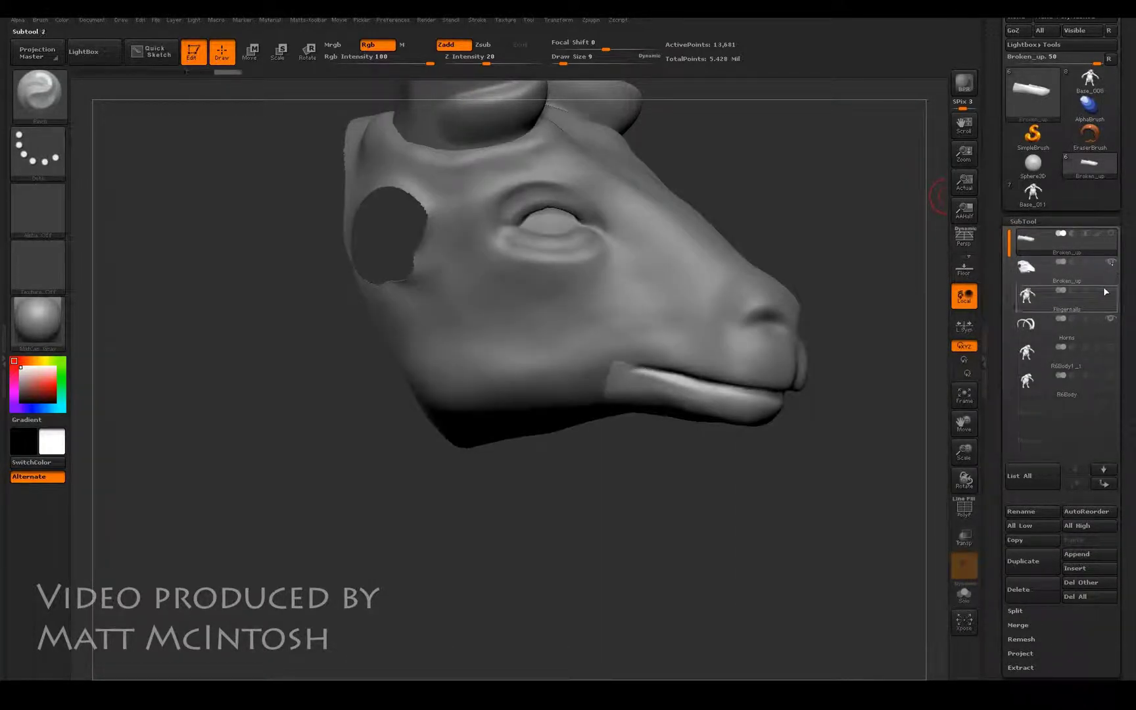
drag(851, 303, 799, 367)
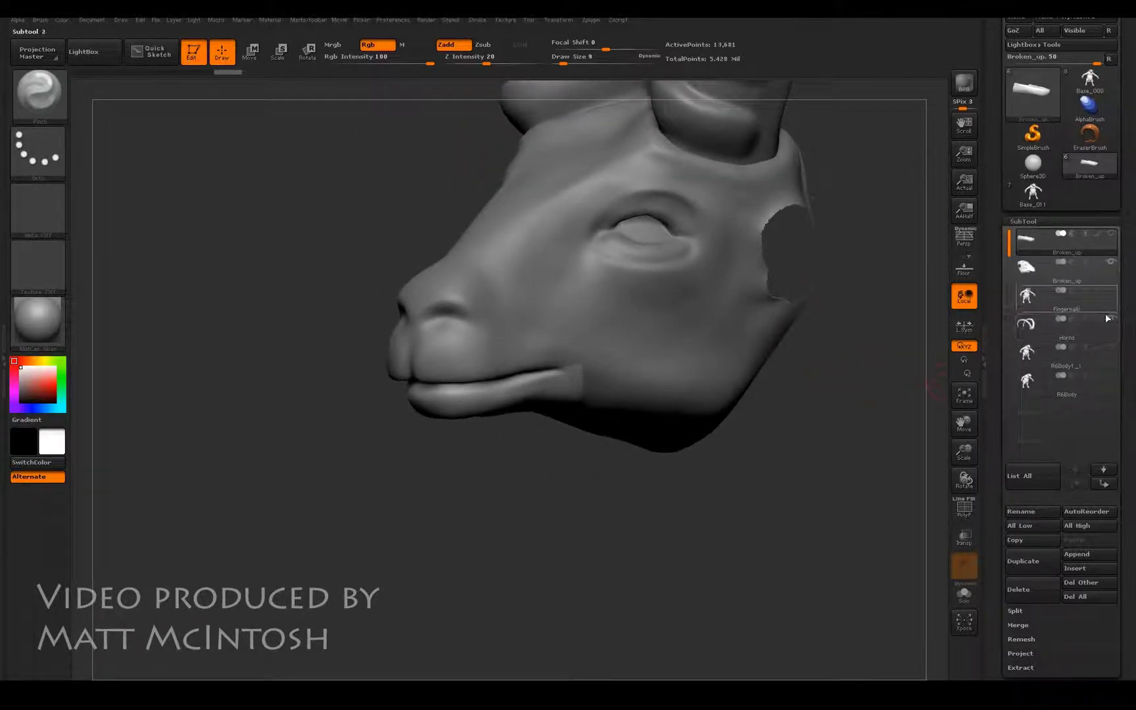
click(1111, 296)
drag(336, 418, 409, 405)
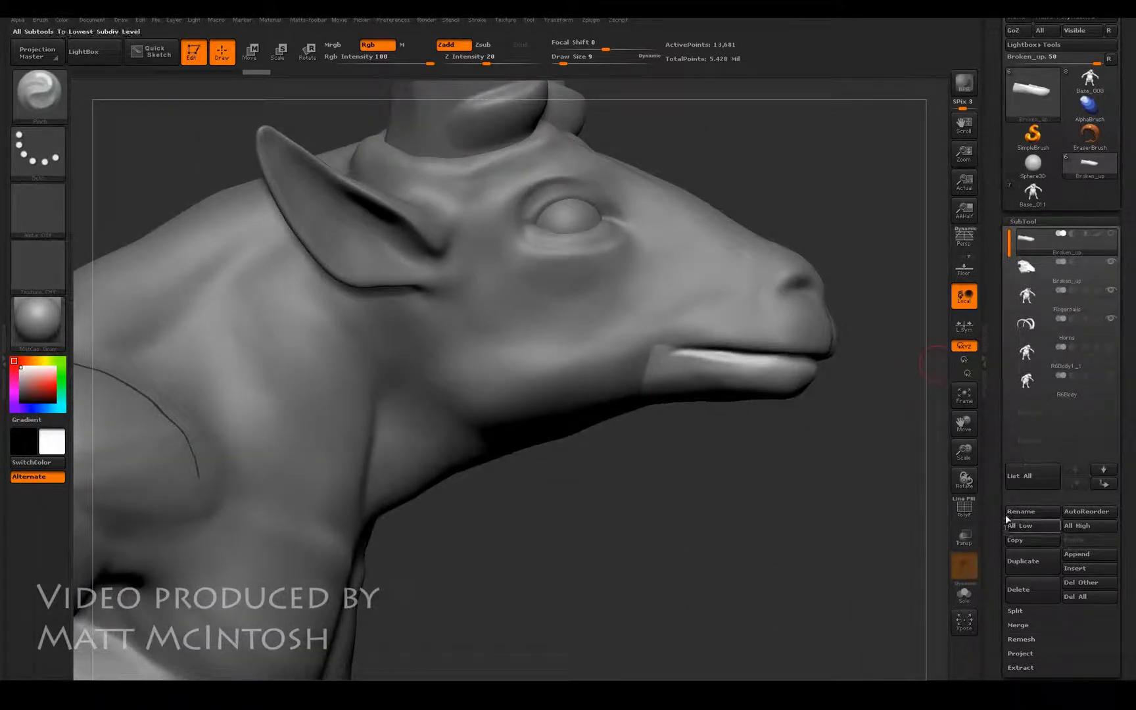
drag(991, 452, 1009, 357)
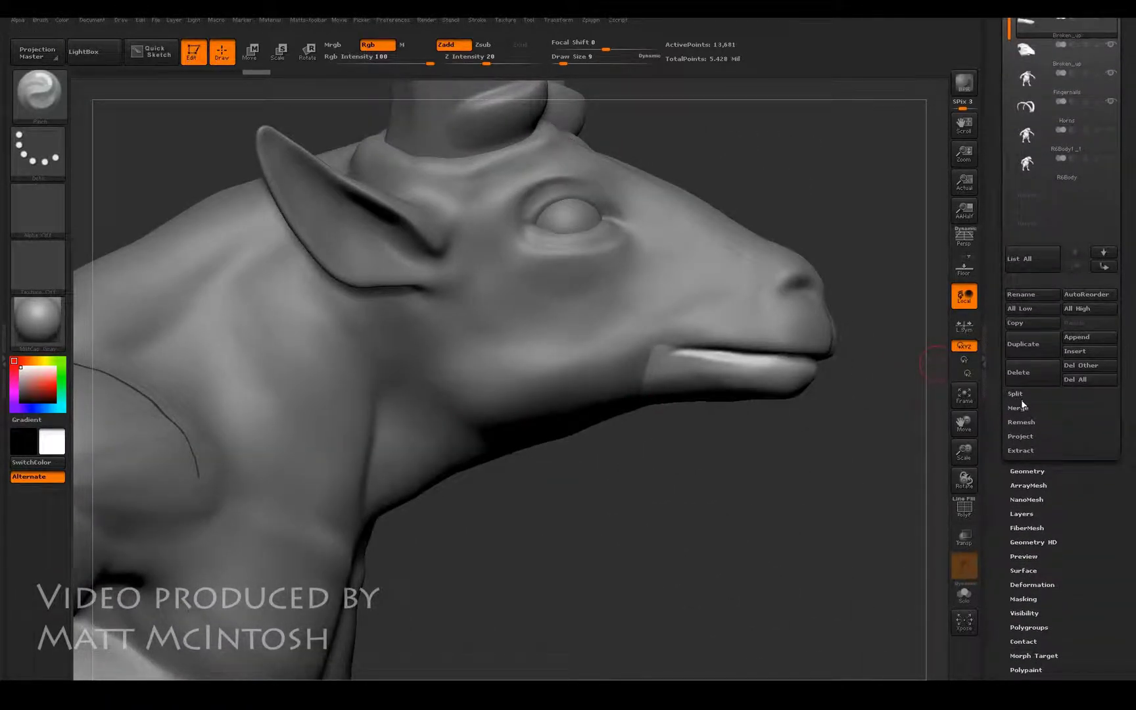
Step: MergeDown twice: the mouth piece into the head, the fingernails into the body
click(1020, 410)
click(1020, 423)
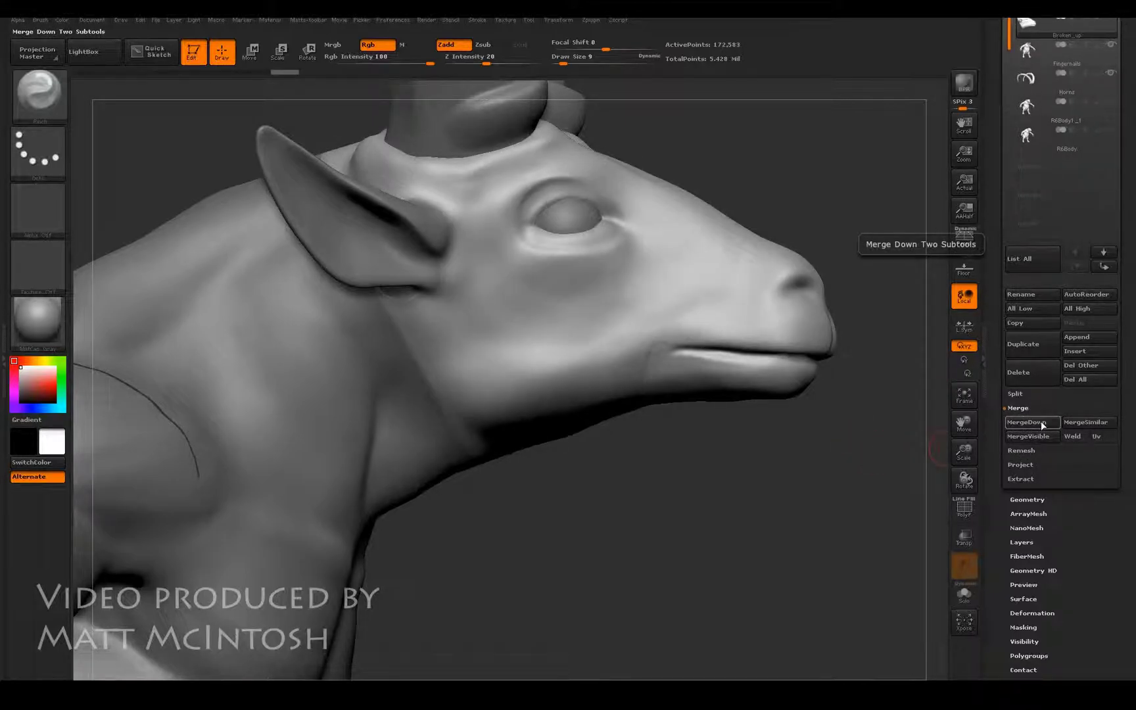
click(1041, 422)
drag(778, 481, 819, 487)
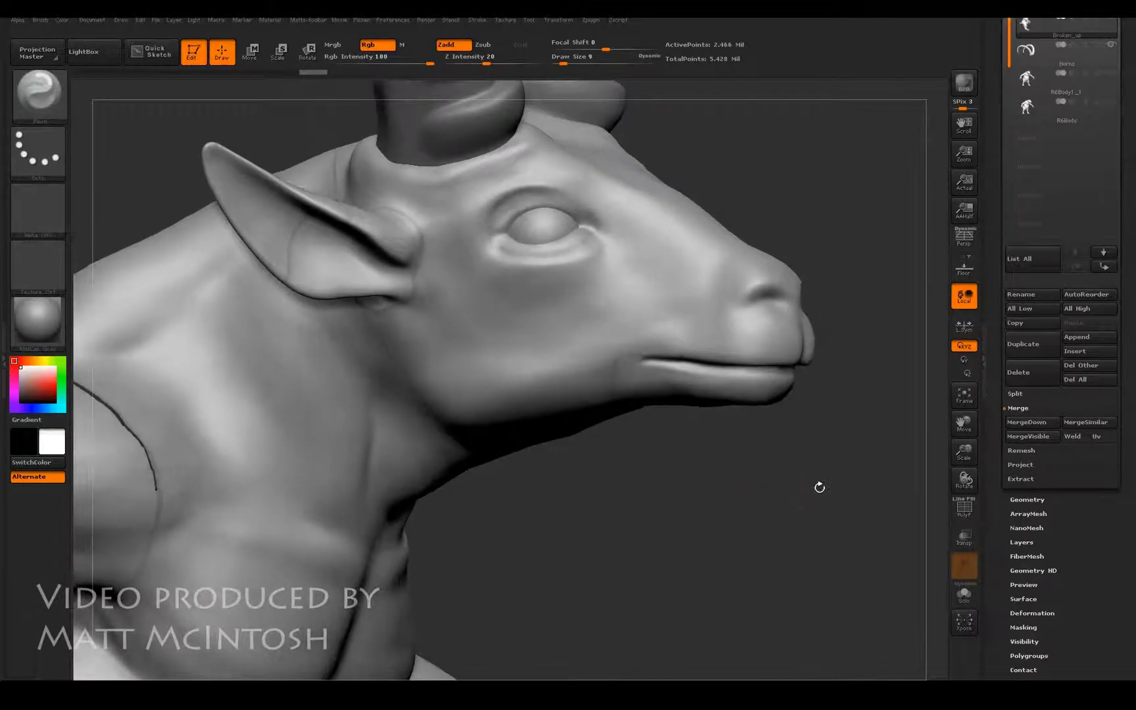
drag(963, 453, 1106, 378)
drag(794, 402, 749, 316)
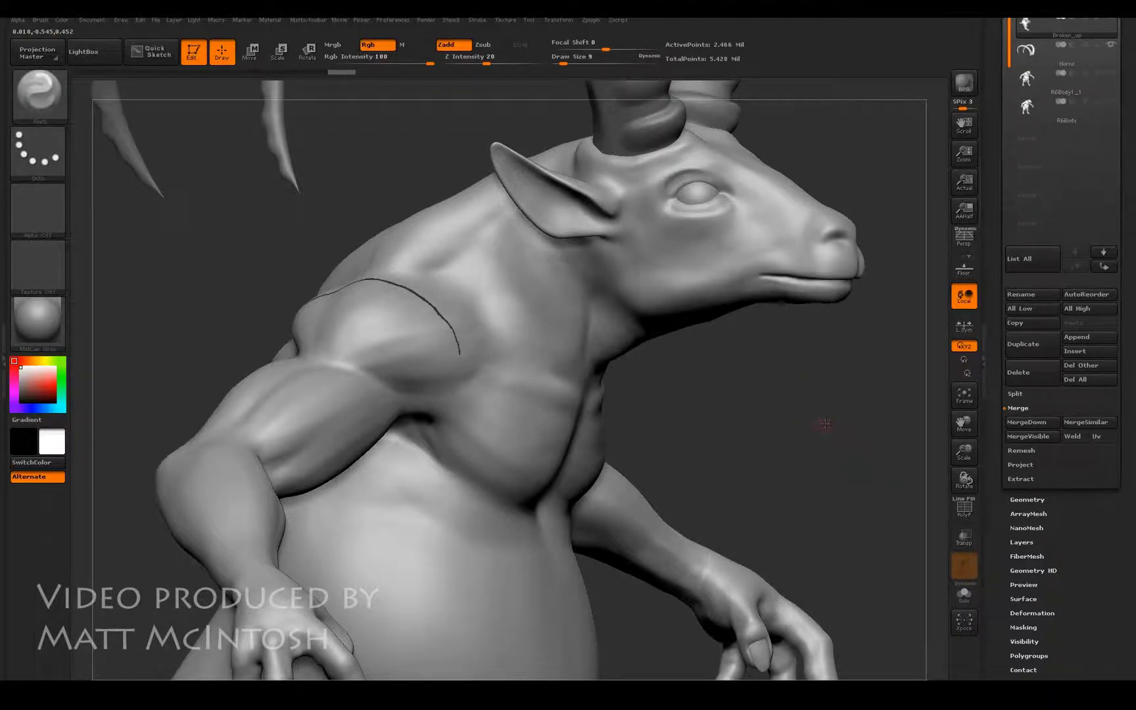
drag(825, 424, 824, 306)
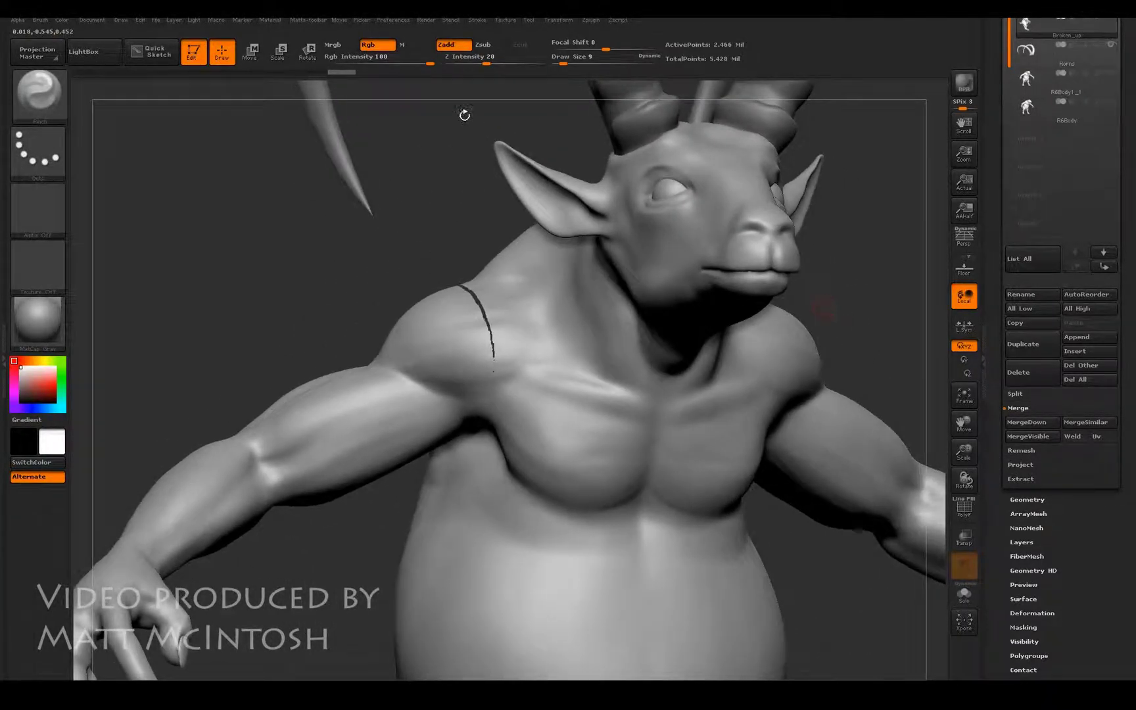
click(589, 22)
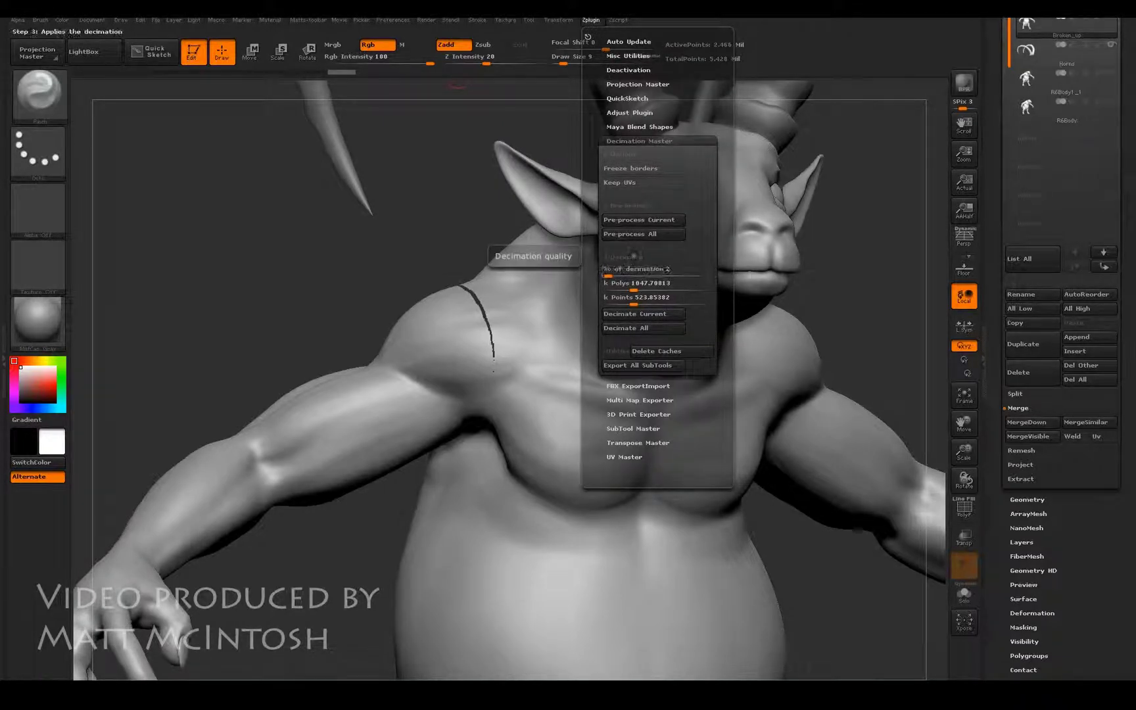
Step: Pre-process the merged creature at 2% in Decimation Master, then run Decimate Current
click(623, 225)
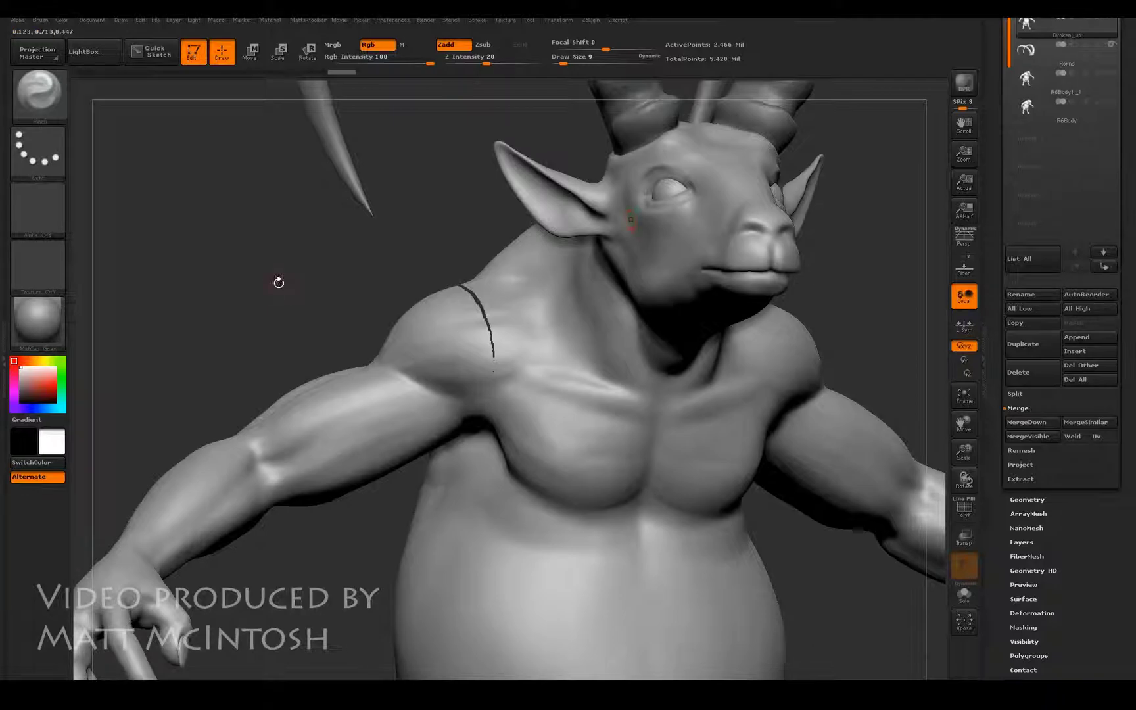
click(595, 20)
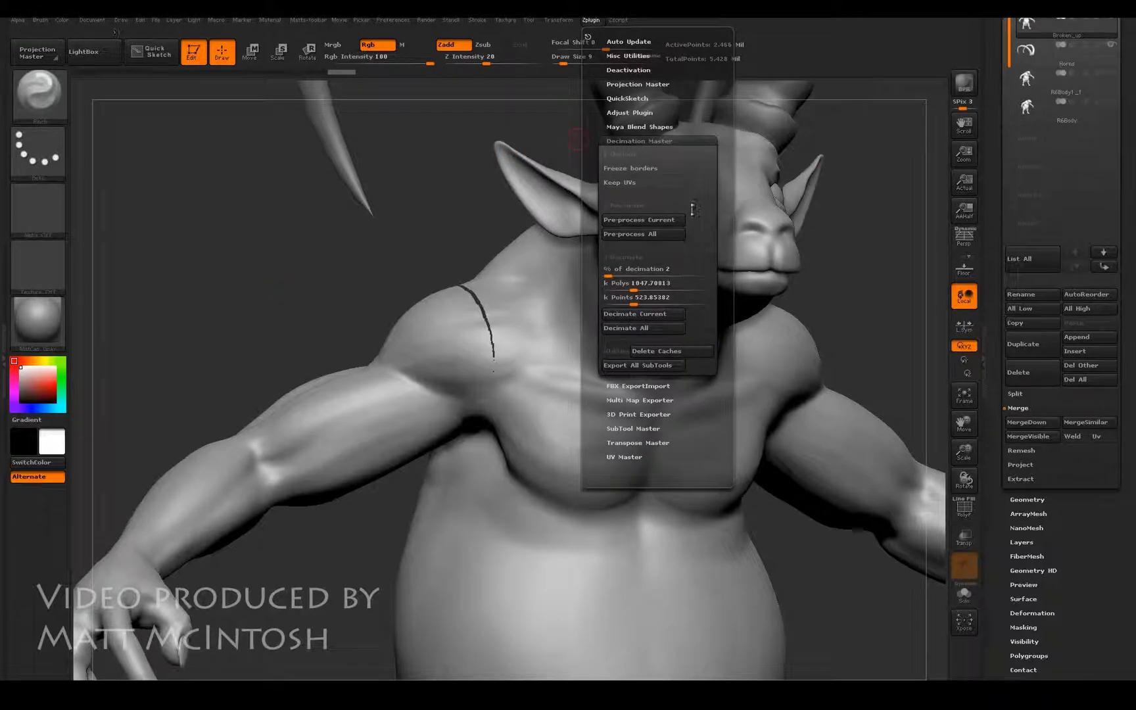
click(630, 315)
Step: Check the 49,333-point decimated creature's wireframe with PolyF and reframe it larger
drag(279, 276, 592, 287)
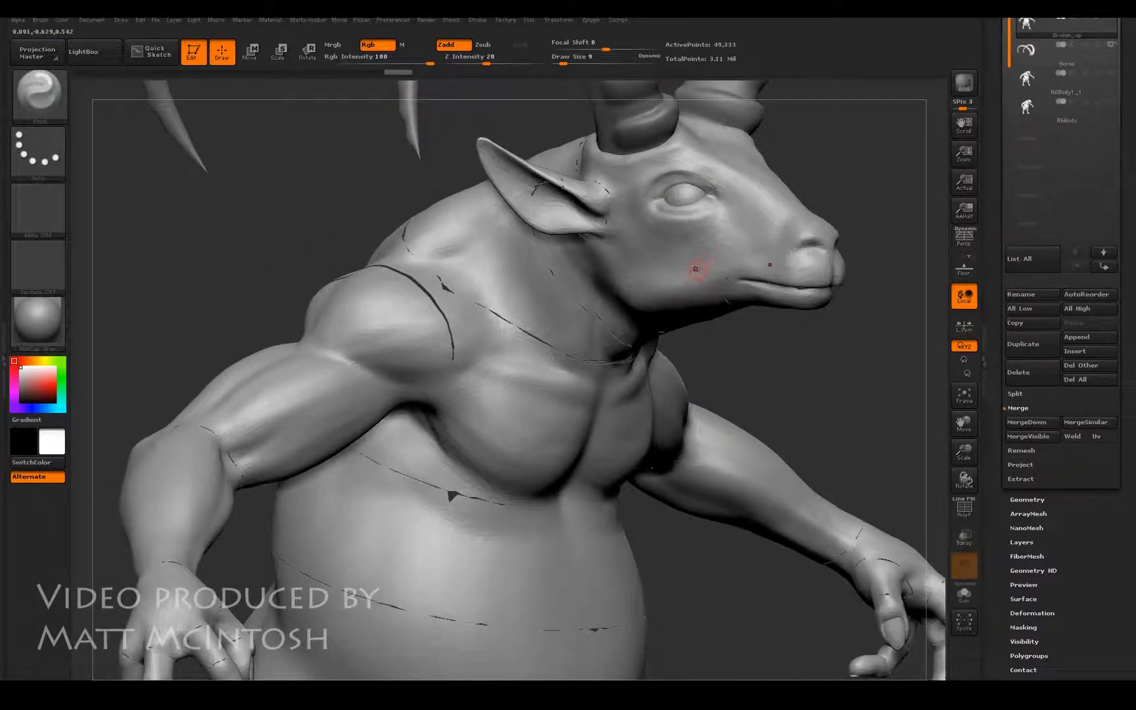
click(963, 508)
drag(862, 390, 730, 382)
click(962, 506)
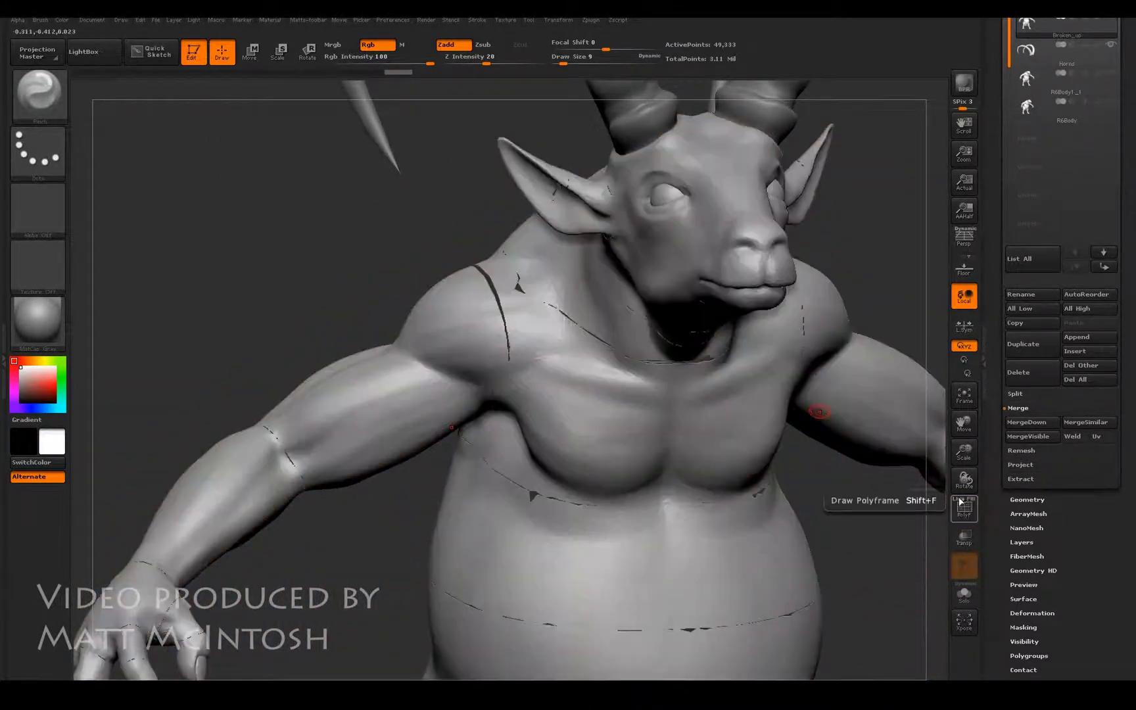
drag(964, 452, 897, 406)
drag(1060, 541, 1073, 452)
Step: Isolate the purple piece on the first hand and give it its own polygroup with GroupVisible
click(1030, 418)
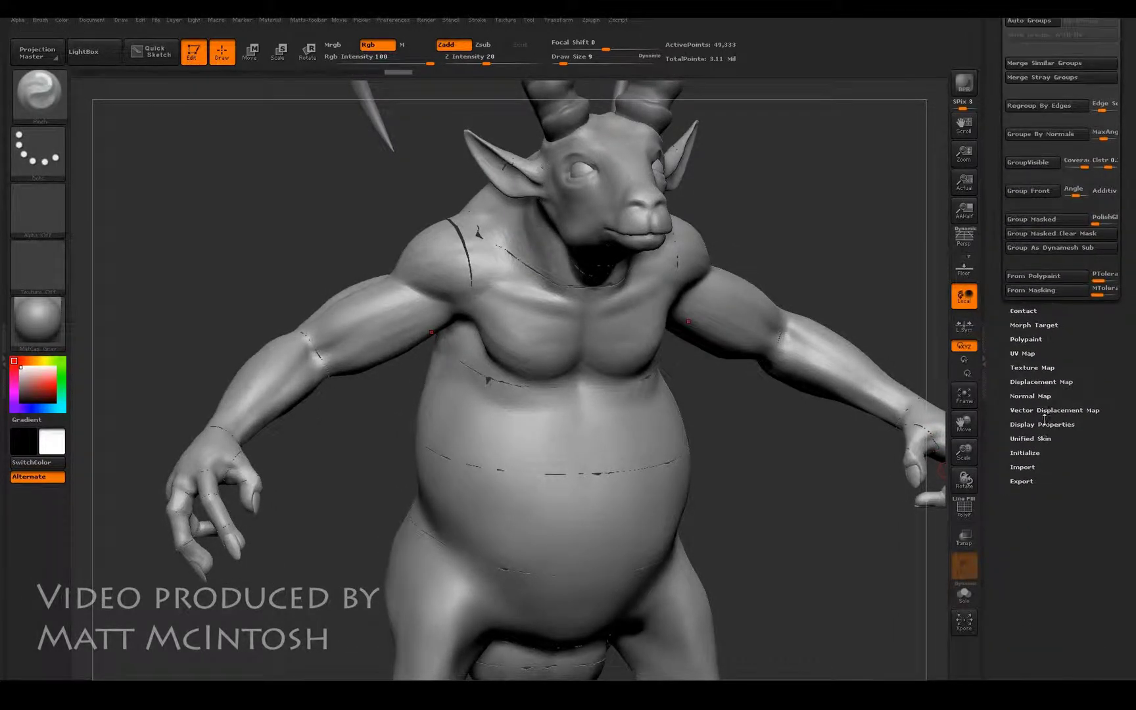
drag(1099, 357, 1083, 447)
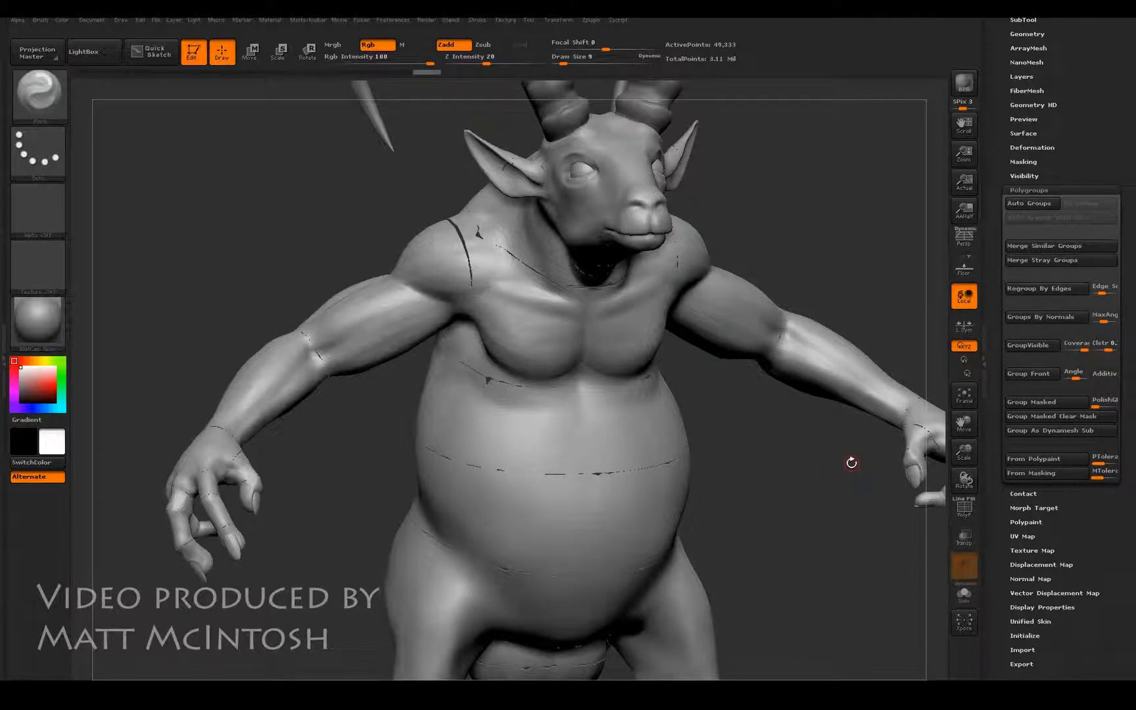
click(964, 508)
drag(756, 479, 693, 469)
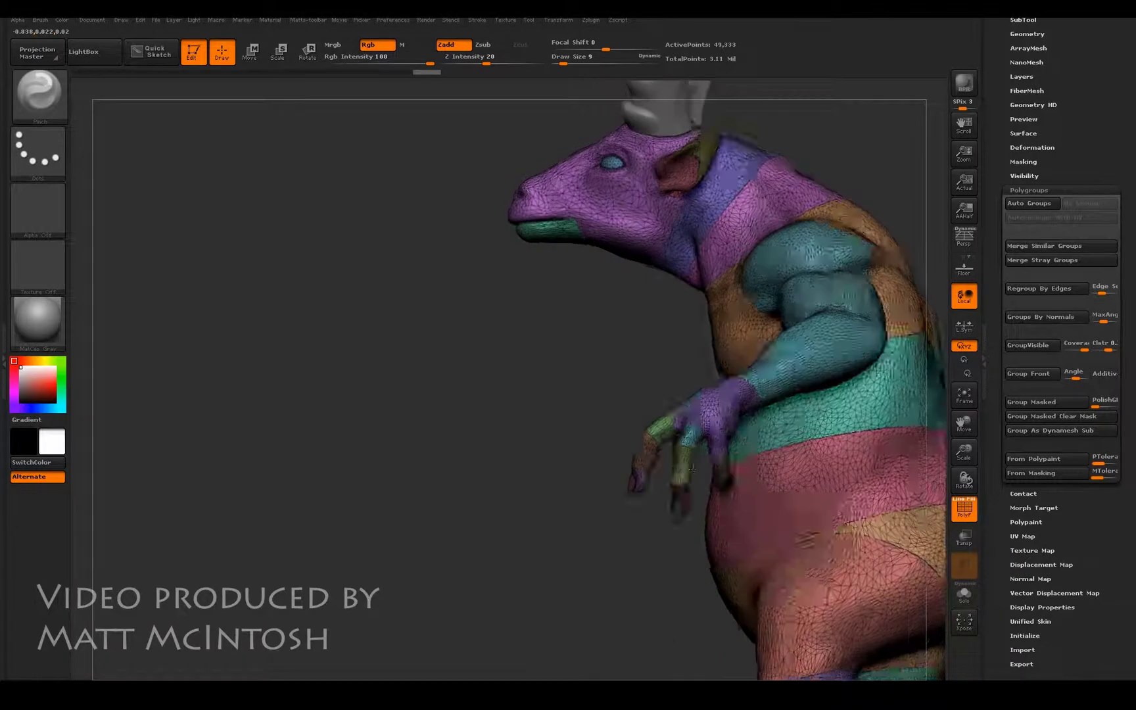
drag(964, 452, 979, 497)
drag(962, 422, 971, 345)
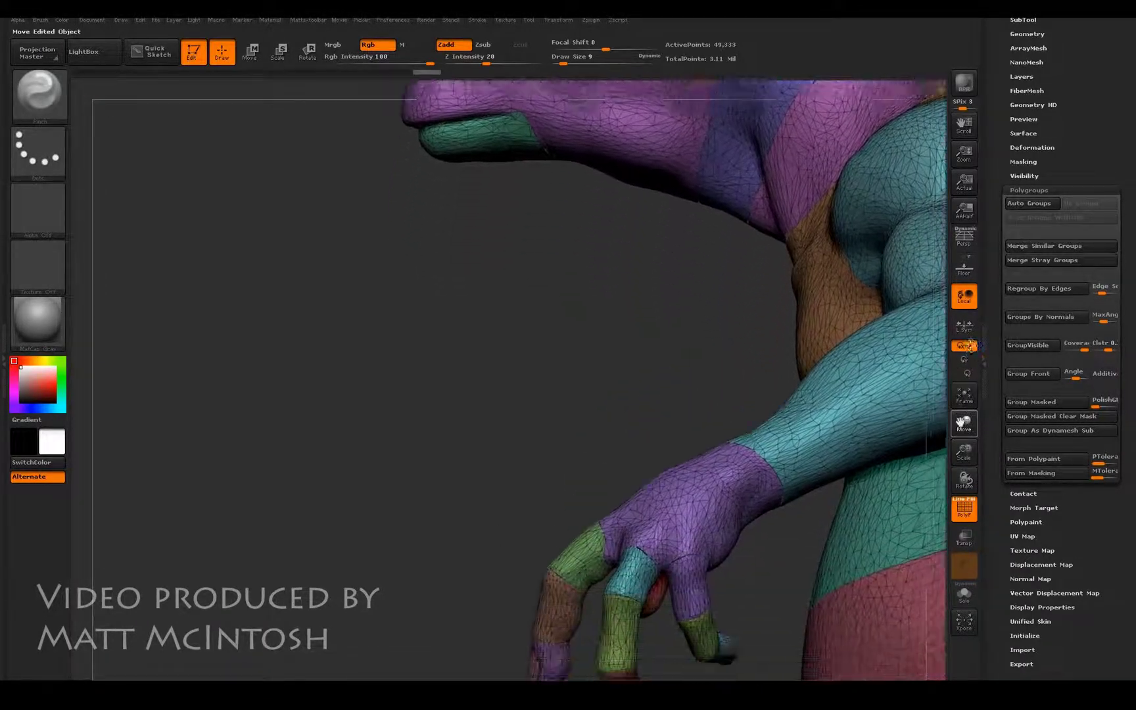
ctrl+shift+click(690, 543)
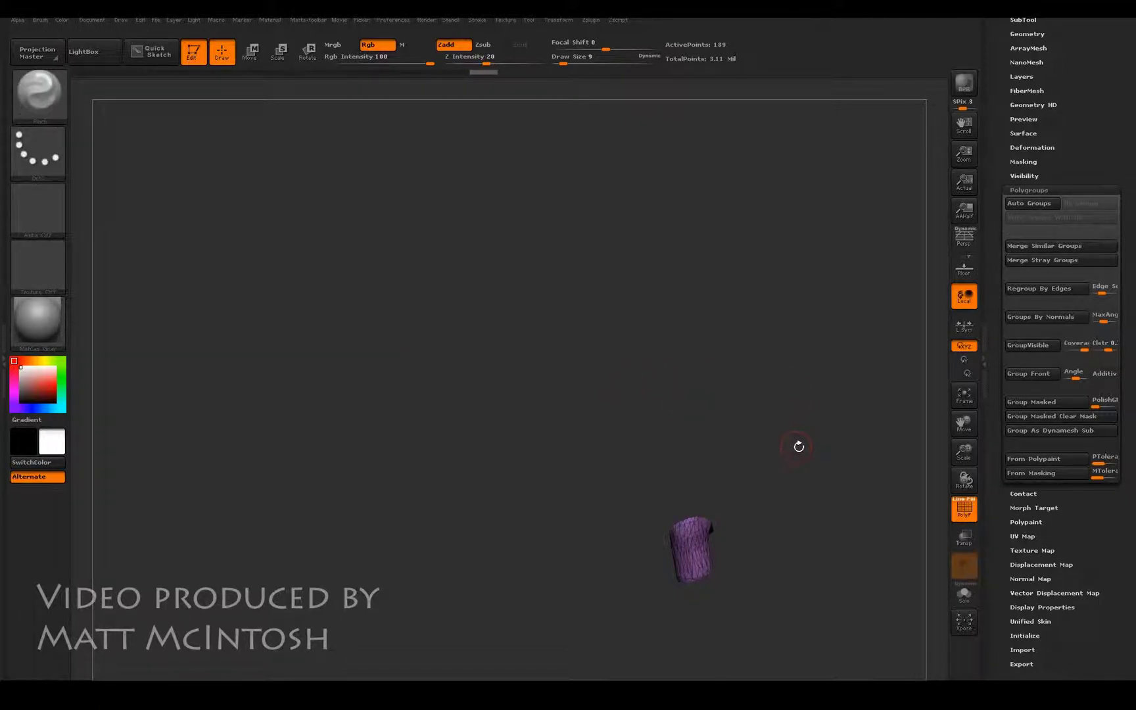
click(1025, 346)
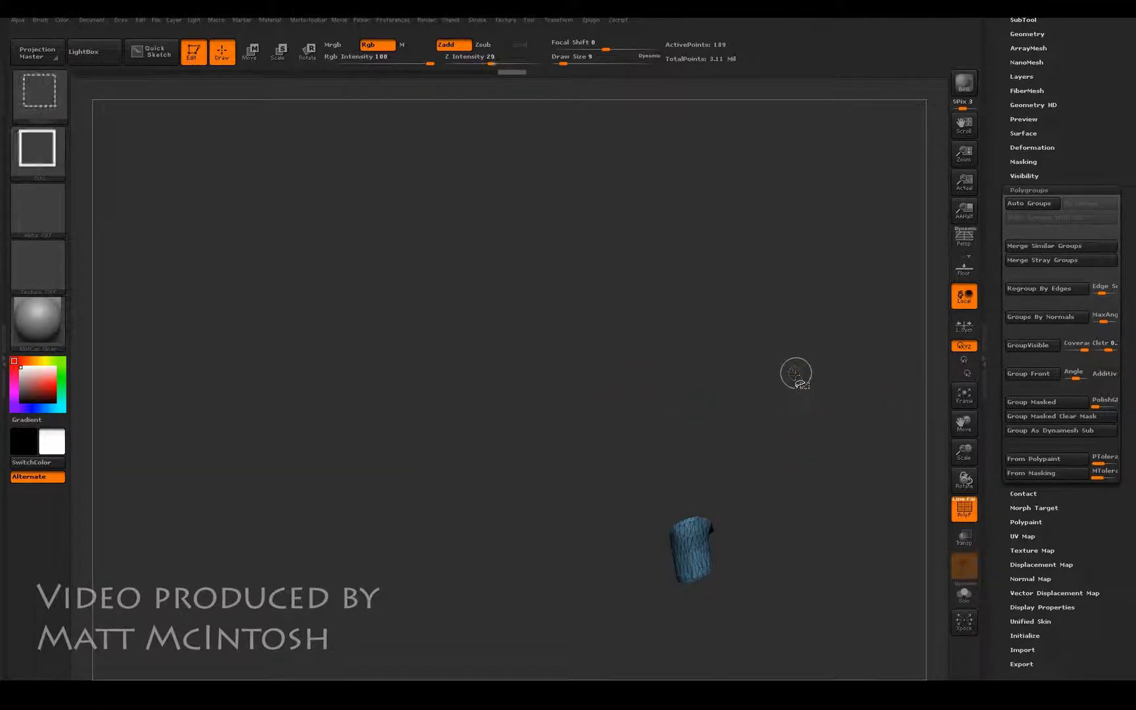
ctrl+shift+click(789, 381)
Step: Isolate the green piece on the other hand, assign it a new polygroup, and unhide all
drag(533, 363, 667, 392)
drag(964, 452, 1072, 414)
ctrl+shift+click(399, 521)
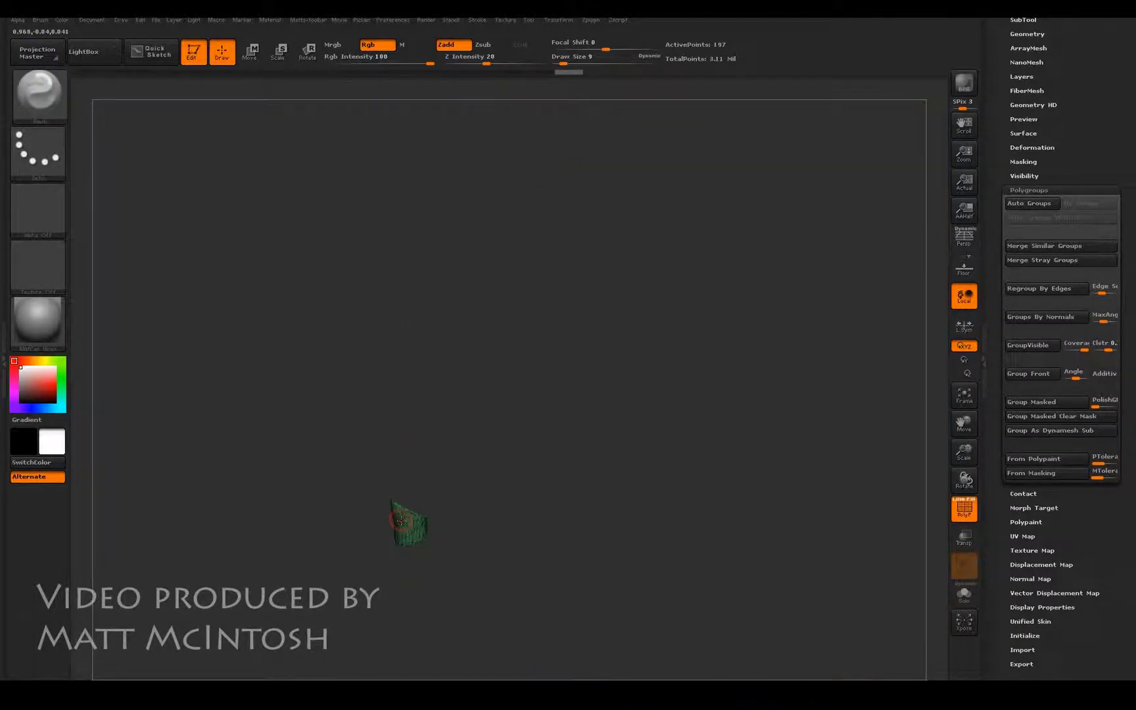
click(1033, 351)
ctrl+shift+click(618, 393)
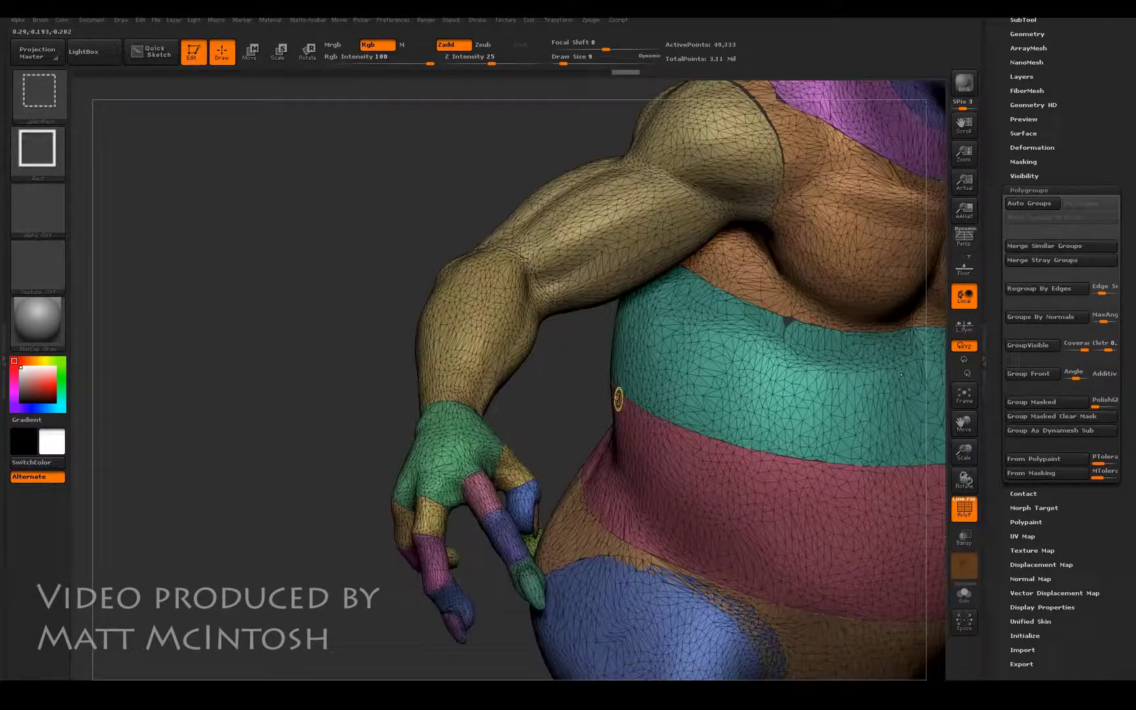
Step: Reframe the whole creature to a front view and select the Horns subtool
drag(271, 399, 866, 465)
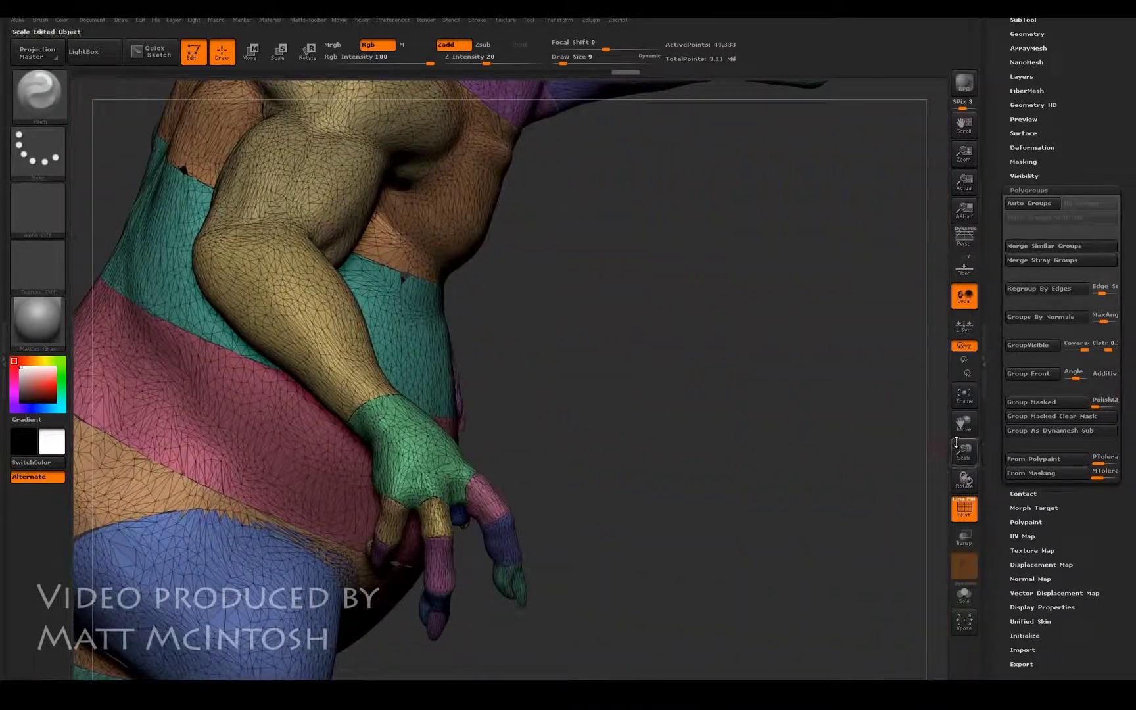
drag(966, 449, 1017, 378)
drag(835, 421, 806, 449)
drag(964, 452, 963, 435)
drag(962, 428, 743, 477)
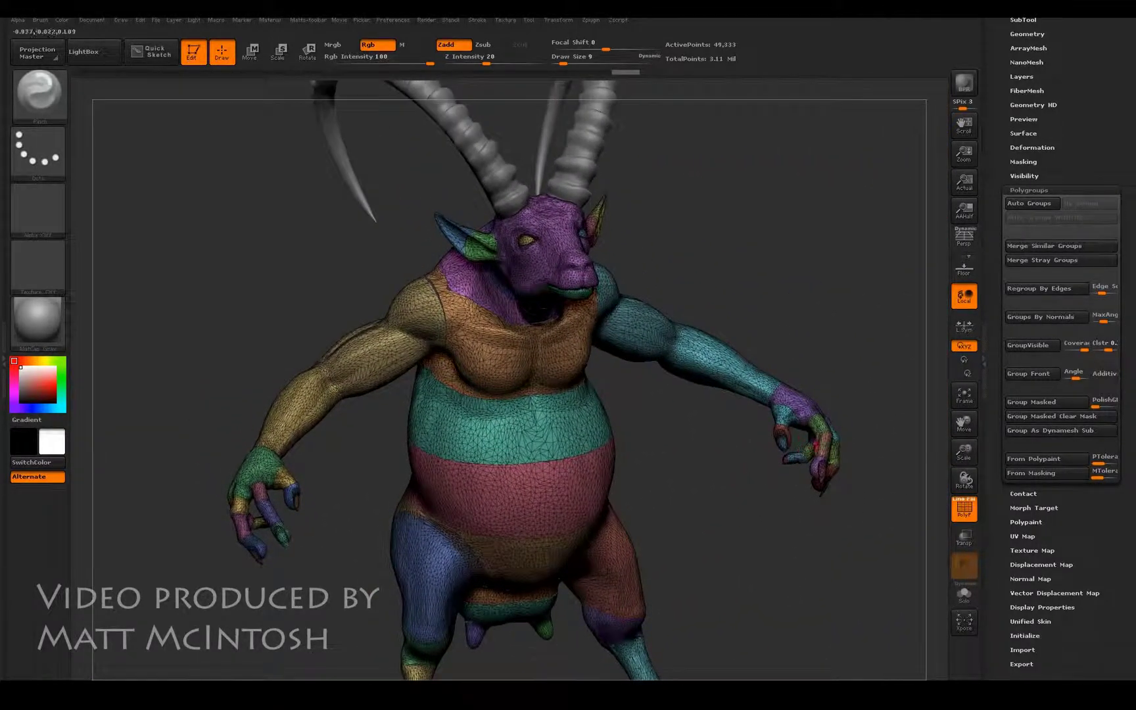
click(964, 394)
drag(960, 426, 932, 572)
mouse_move(786, 394)
mouse_down()
mouse_move(762, 398)
mouse_move(776, 397)
mouse_up()
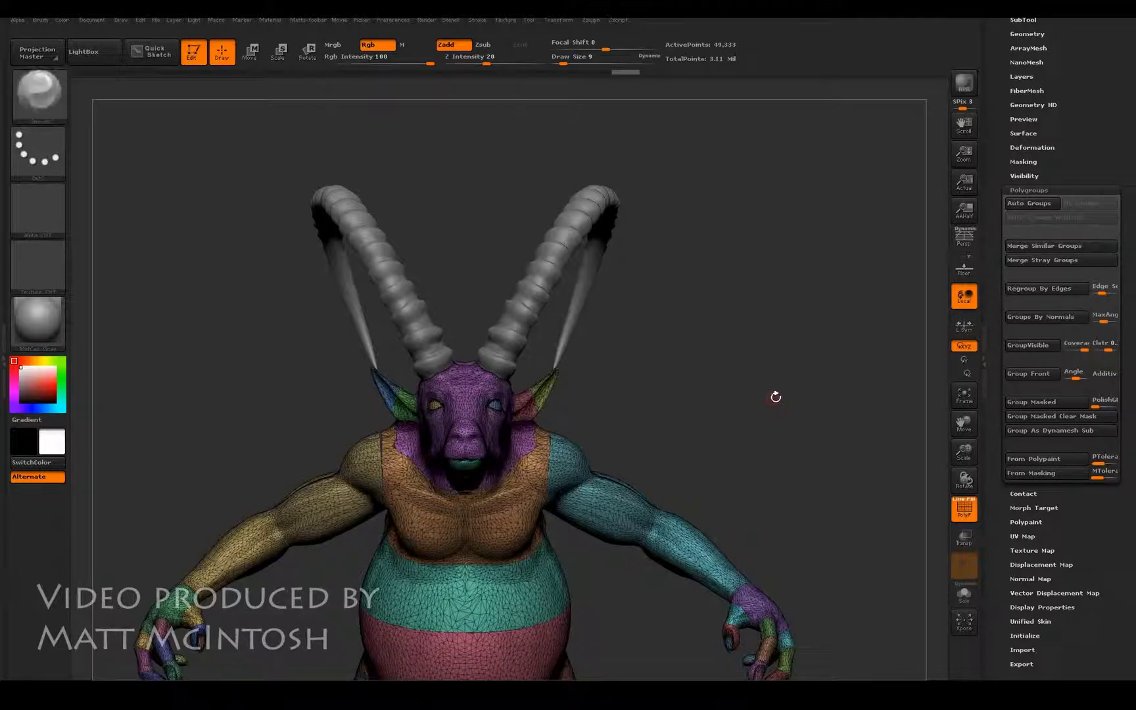
alt+click(558, 240)
Step: Pre-process and decimate the horns with Decimation Master down to 19,315 points
click(964, 507)
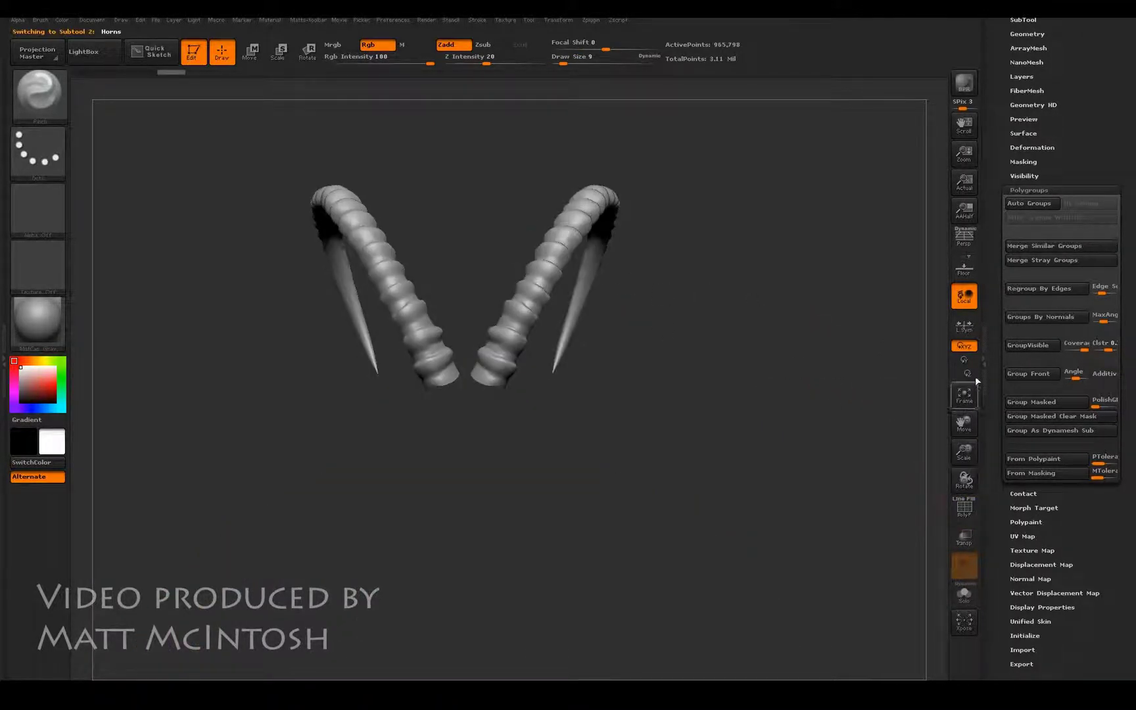
drag(808, 298, 634, 152)
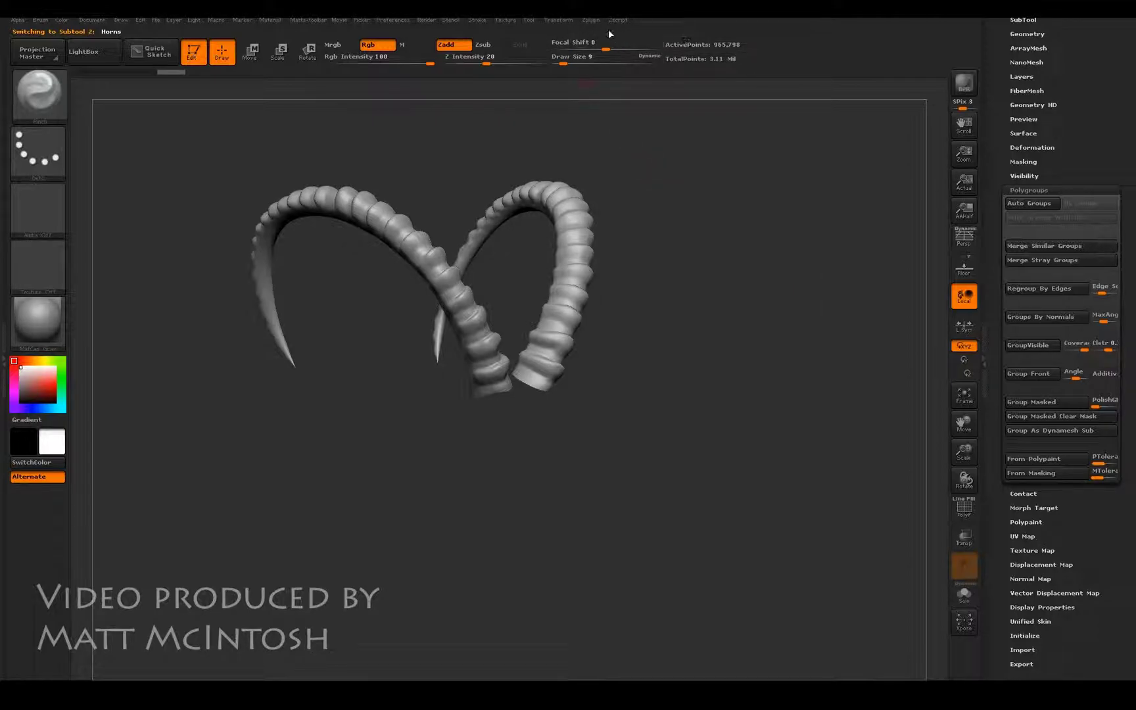
click(589, 20)
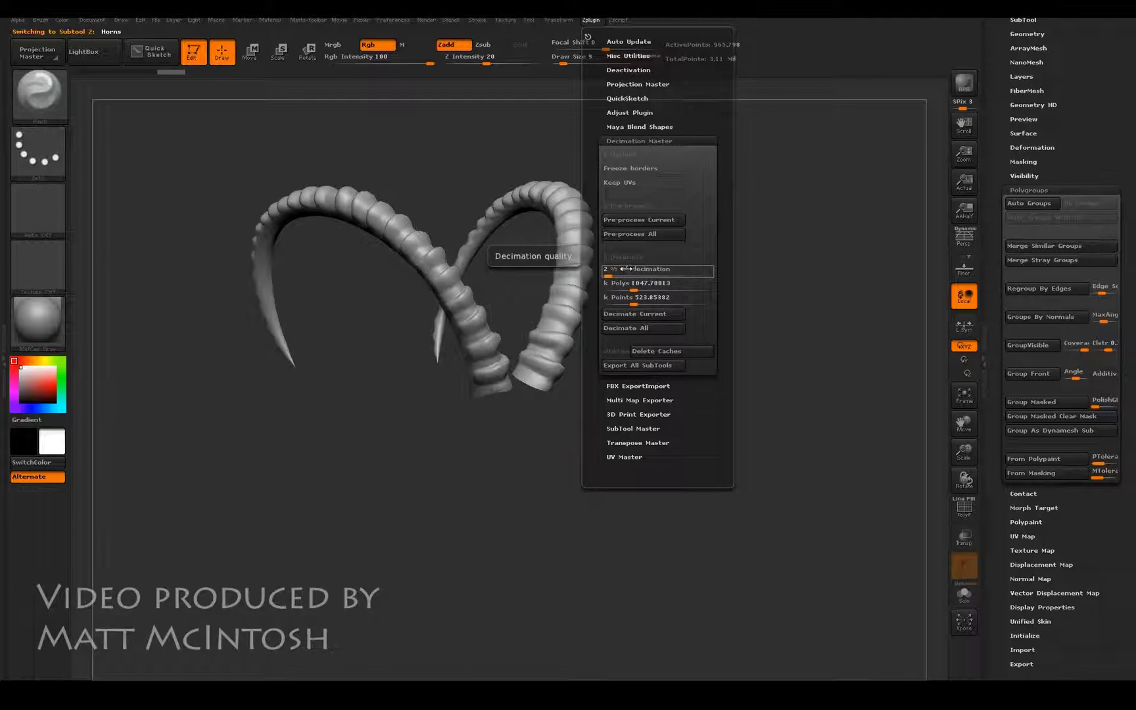
click(650, 219)
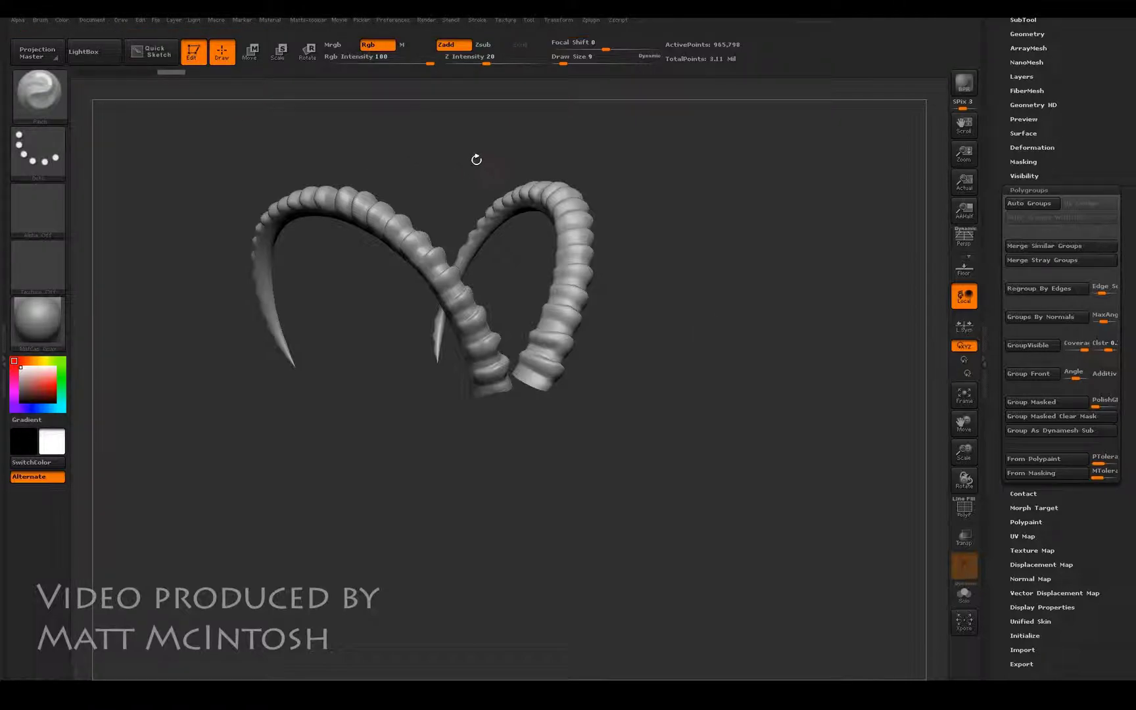
click(591, 20)
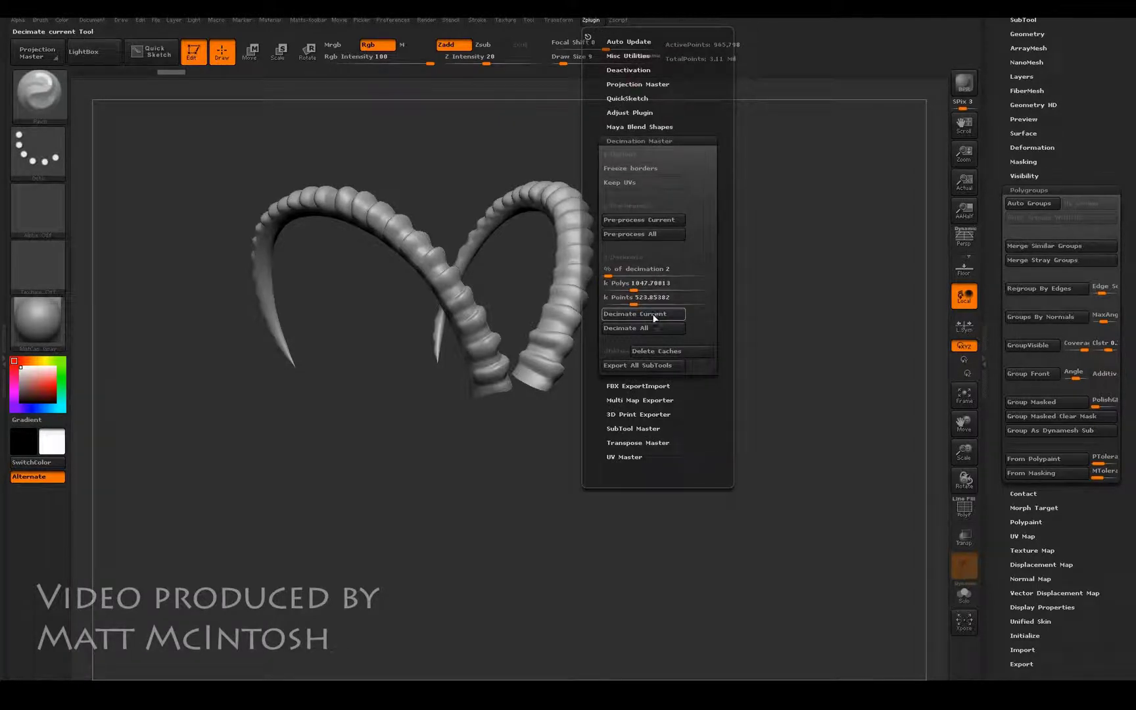
click(629, 315)
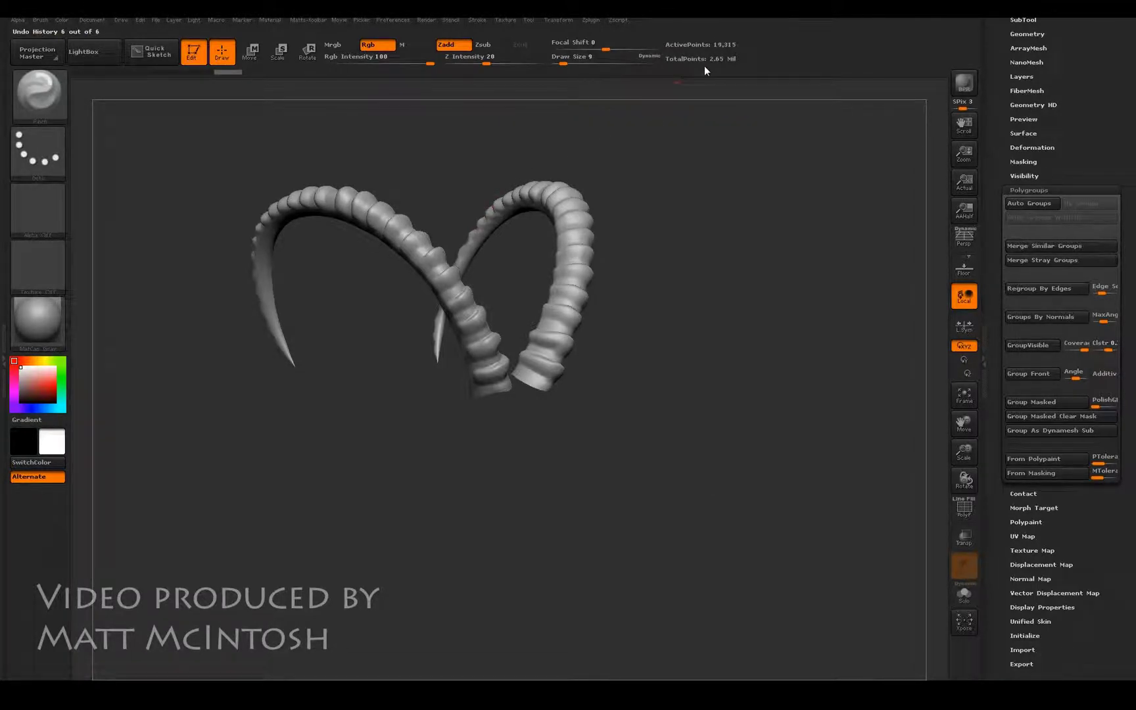
Step: Check the horns' wireframe and group all visible horn polygons into one polygroup
click(964, 508)
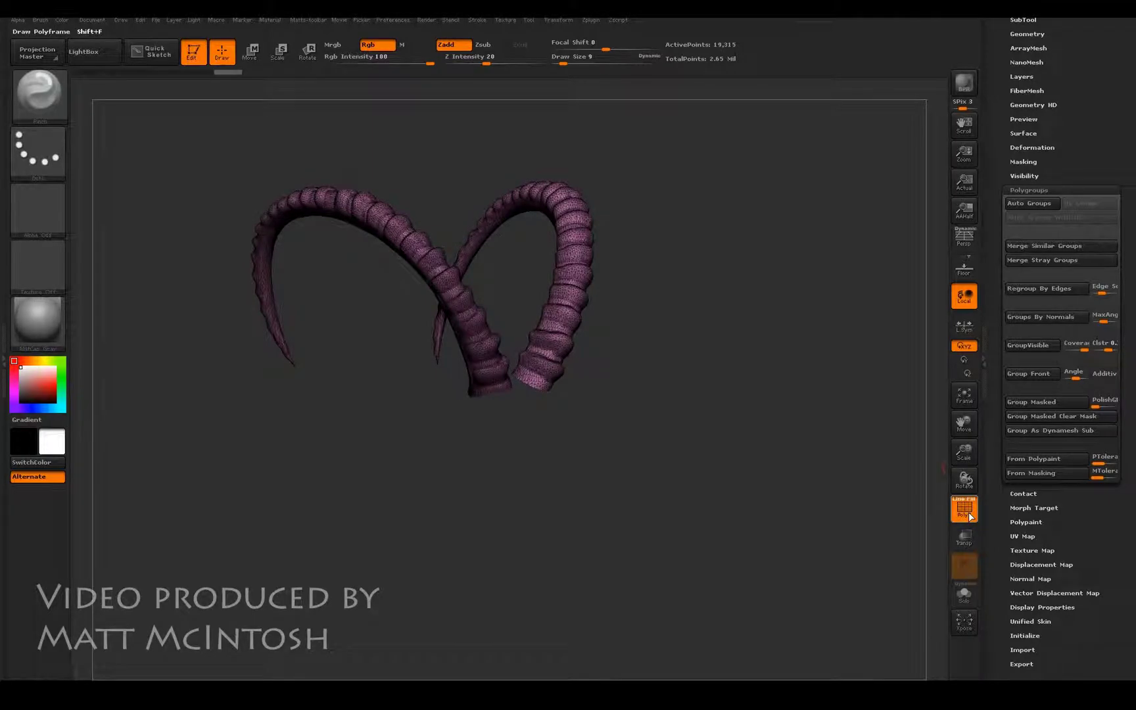
click(964, 508)
click(1030, 347)
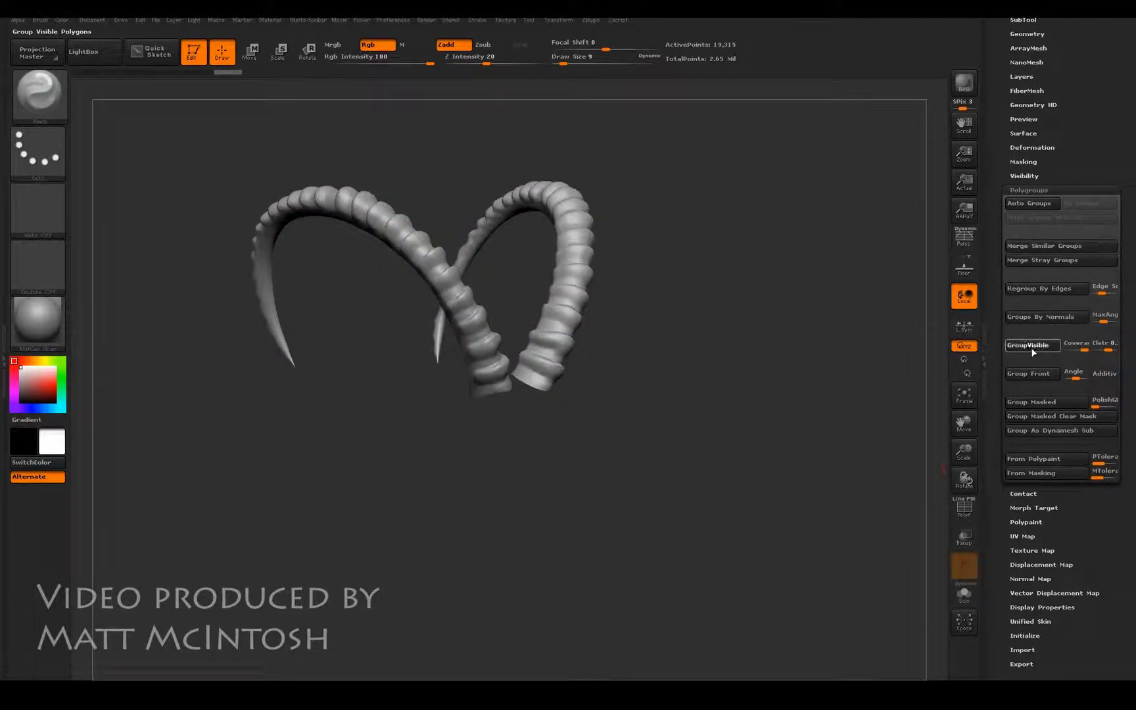
drag(1079, 151, 1079, 155)
scroll(1079, 154, up, 4)
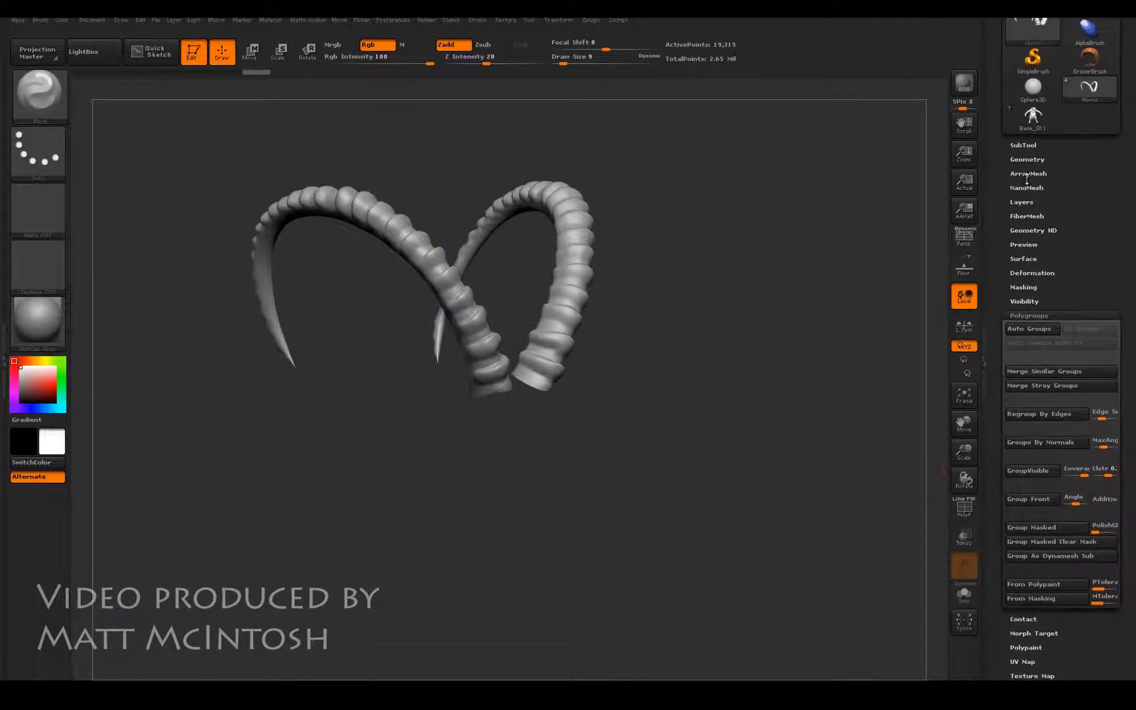
Step: Select Broken_up, MergeDown it with the Horns subtool, reframe, and switch to 3ds Max
click(1032, 144)
click(1034, 166)
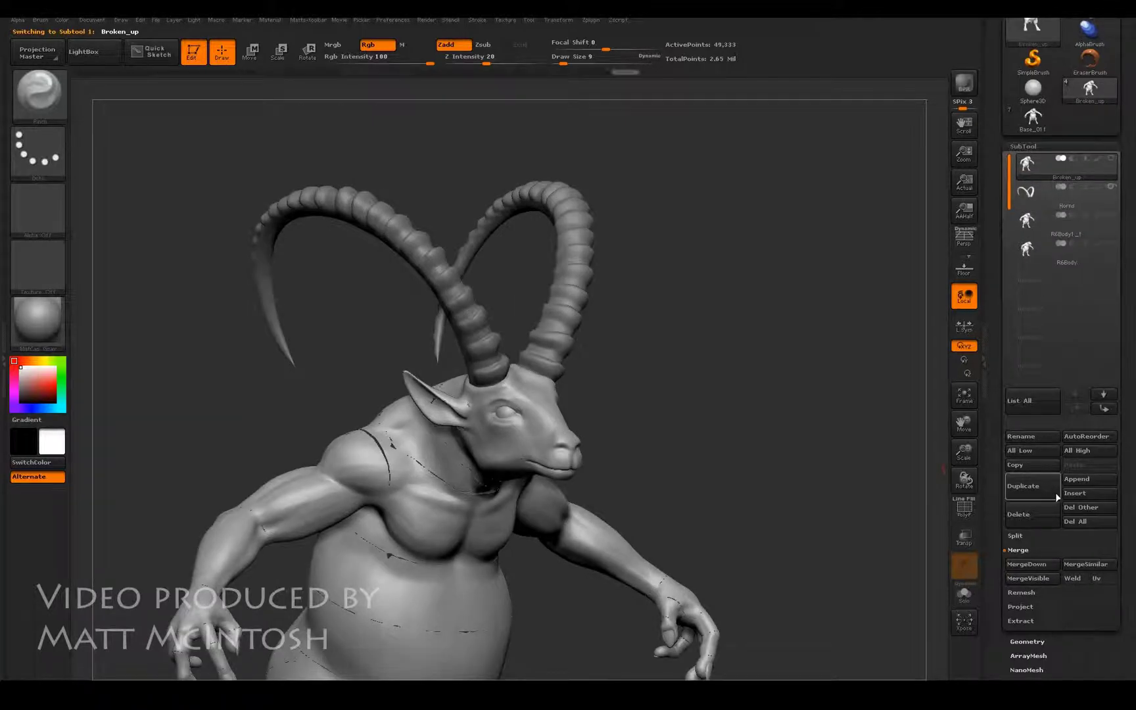
click(1026, 564)
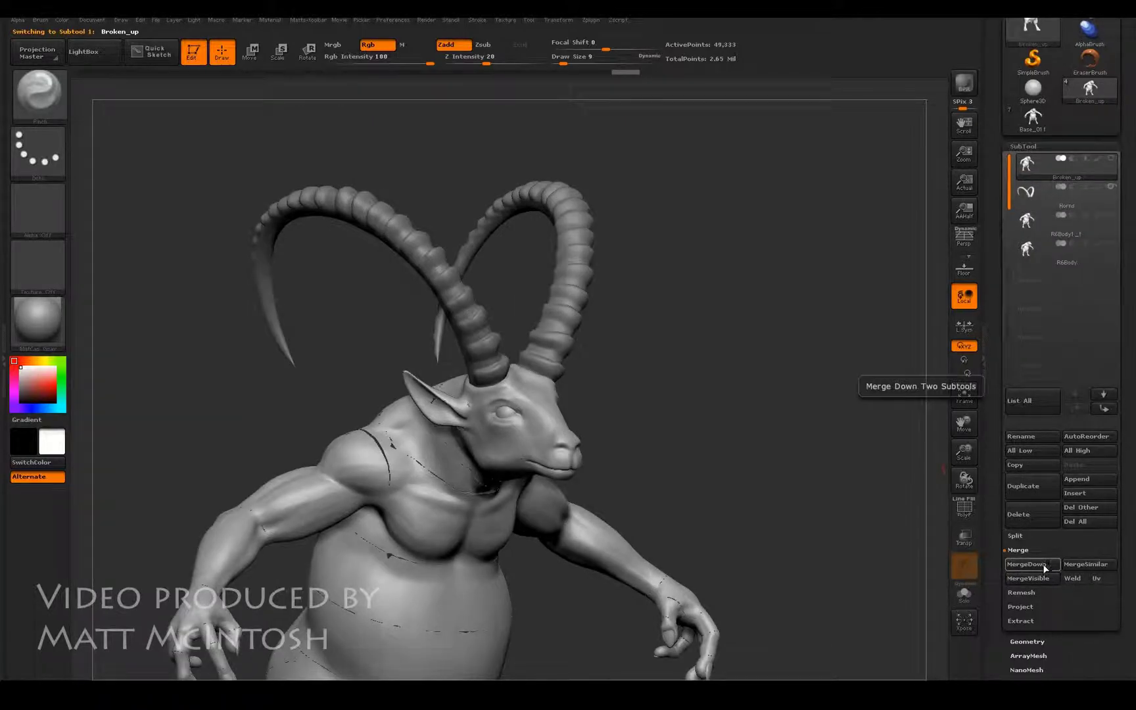
drag(811, 426, 827, 444)
drag(964, 453, 963, 431)
drag(964, 424, 941, 486)
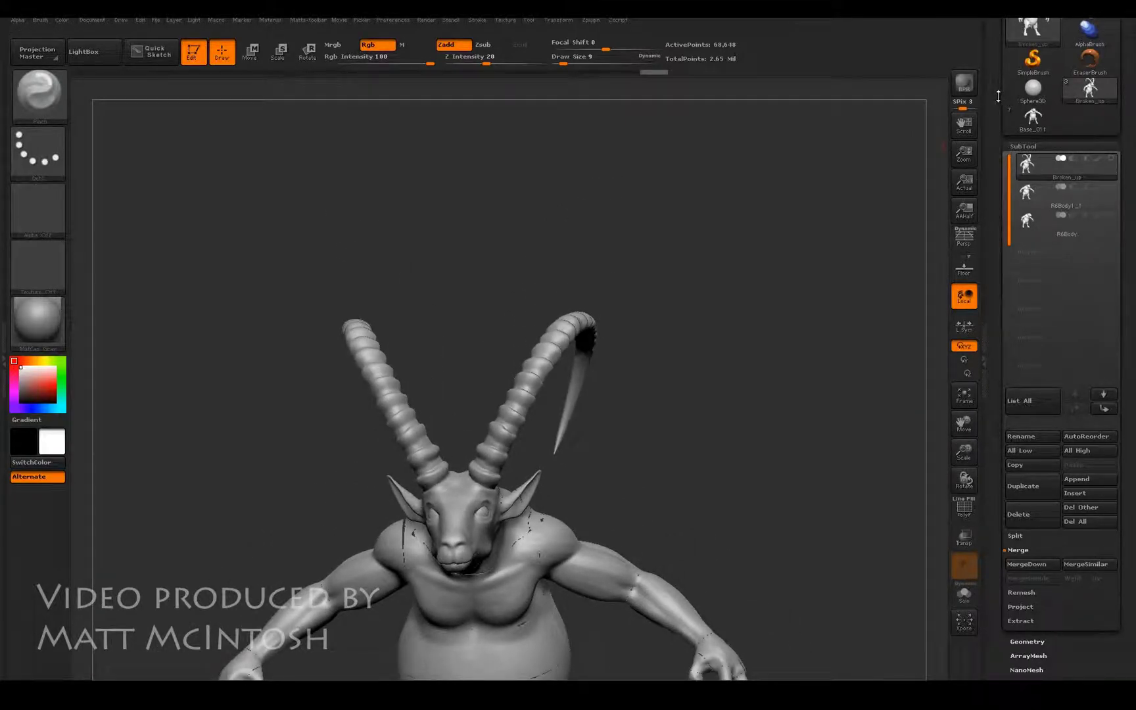
drag(998, 96, 998, 235)
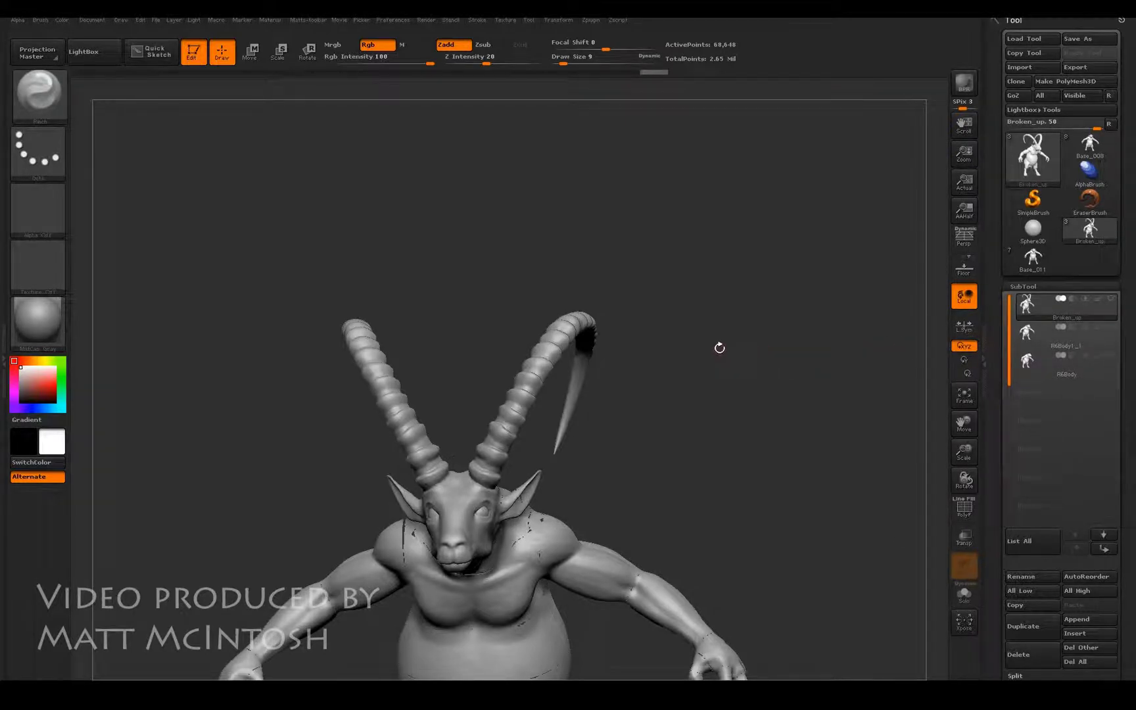
key(alt+Tab)
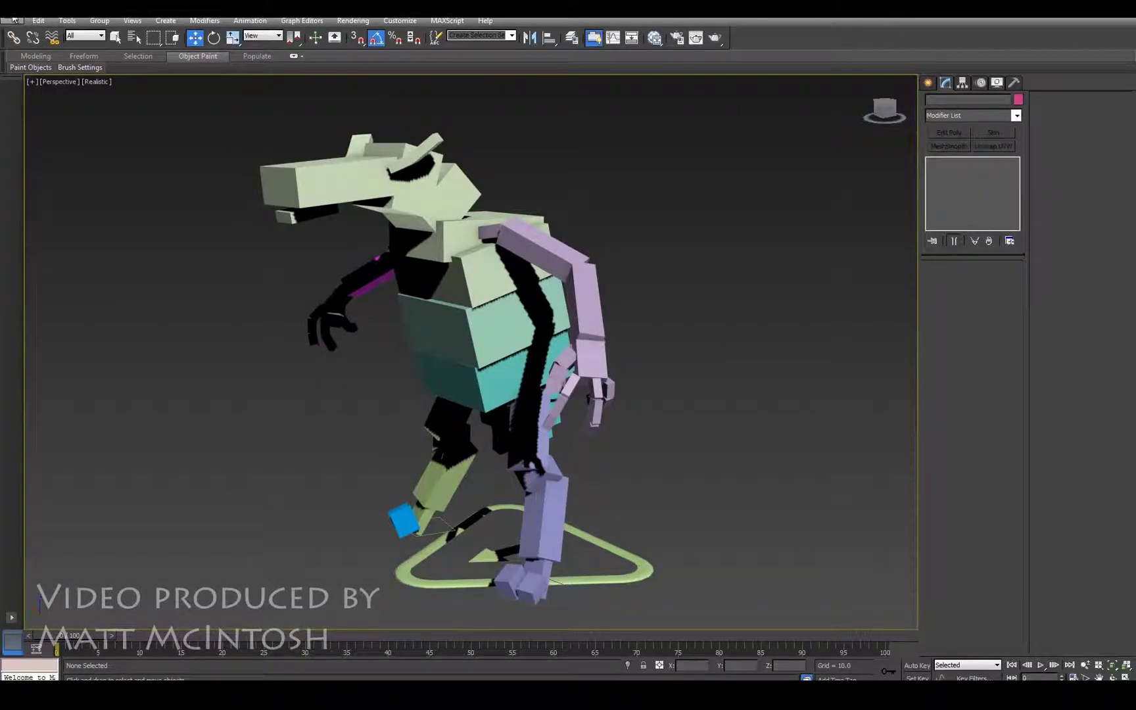
Step: Choose Test.OBJ from the Models folder for import via the application menu
click(12, 20)
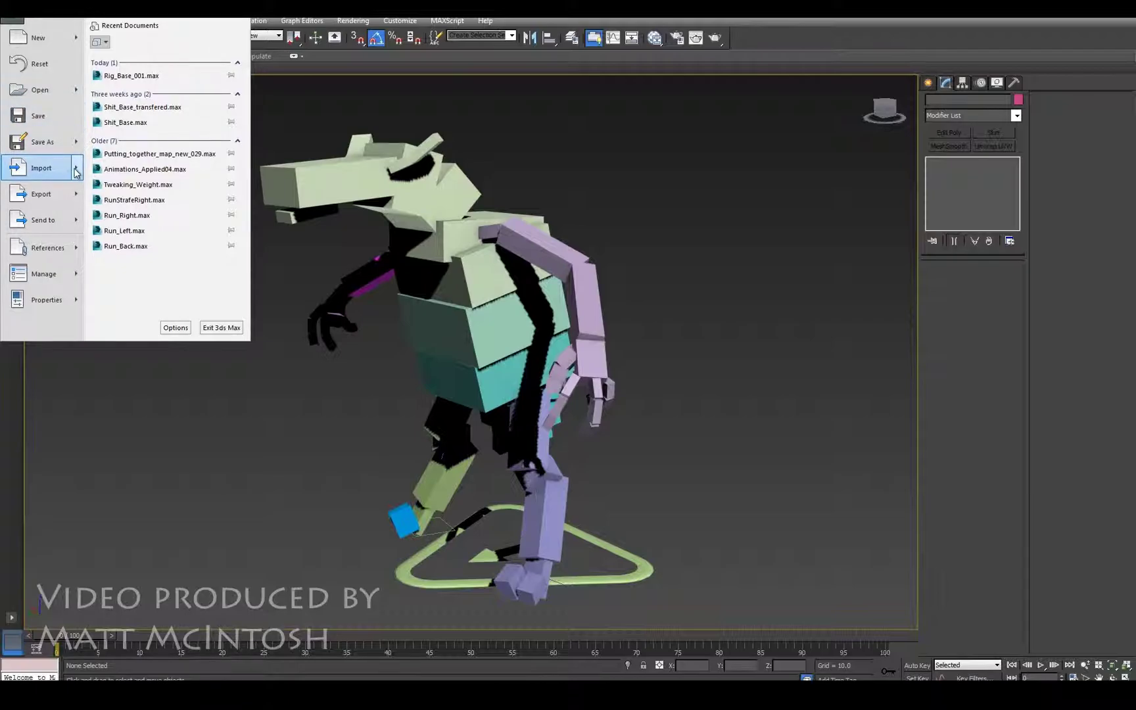
mouse_move(79, 161)
click(125, 73)
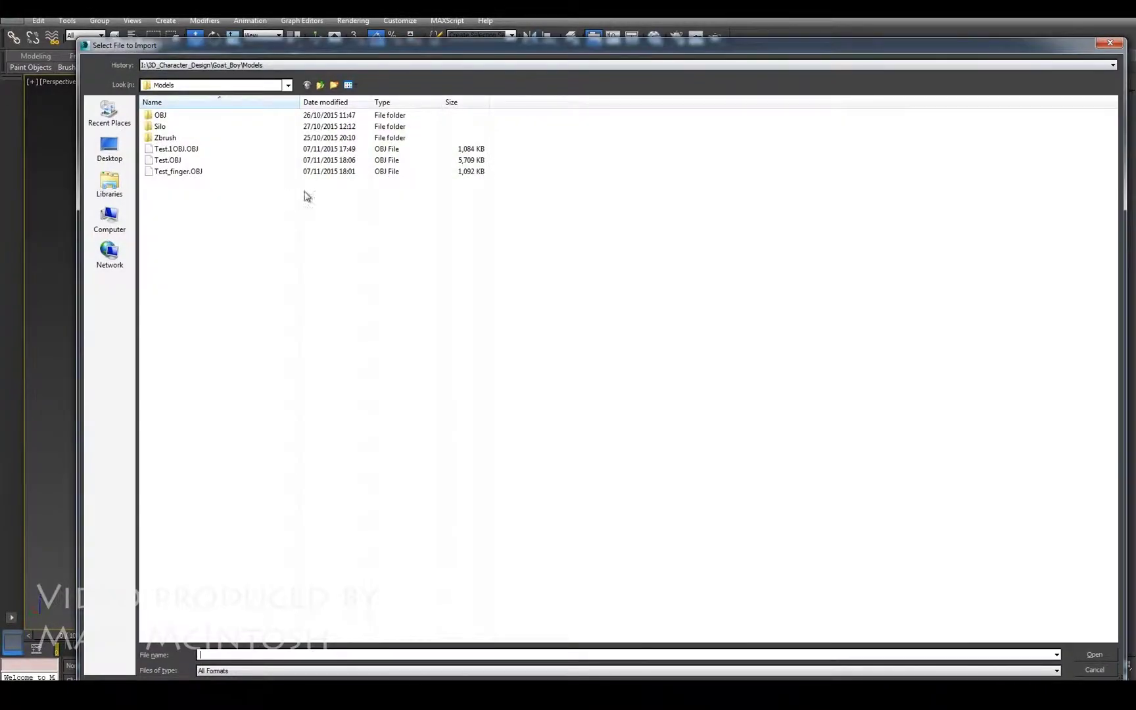
click(213, 161)
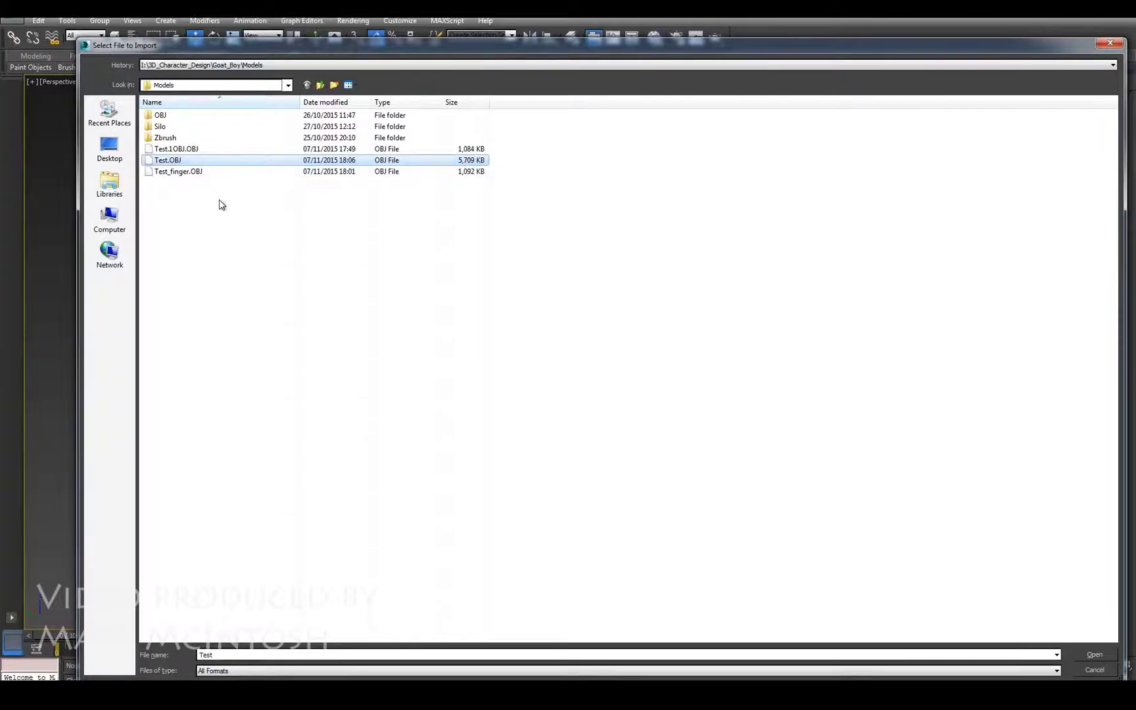
click(1095, 655)
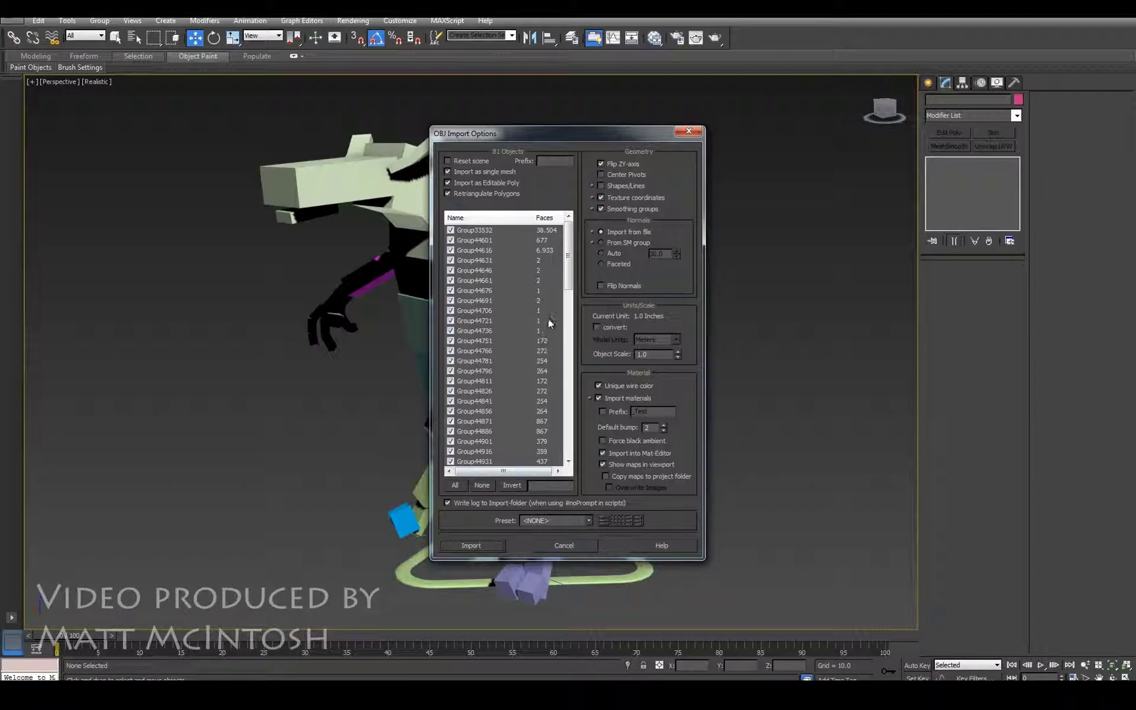
mouse_move(569, 260)
mouse_down()
mouse_move(579, 446)
mouse_move(569, 257)
mouse_up()
Step: Import it using the ZBrush preset with Import as single mesh ticked
click(574, 521)
click(563, 511)
click(447, 171)
click(486, 546)
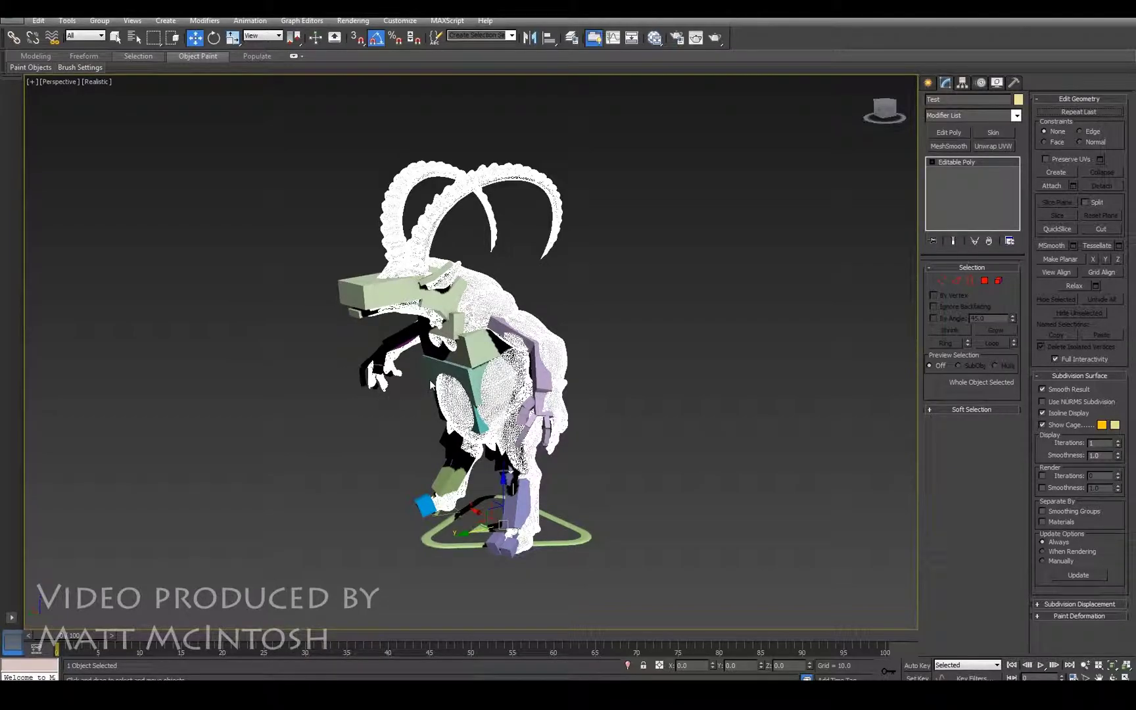
Step: Slide the imported goat mesh along Y to about 10.673 so it sits over the rig
alt+middle_drag(430, 385, 582, 402)
ctrl+alt+middle_drag(602, 349, 596, 295)
middle_drag(412, 618, 583, 285)
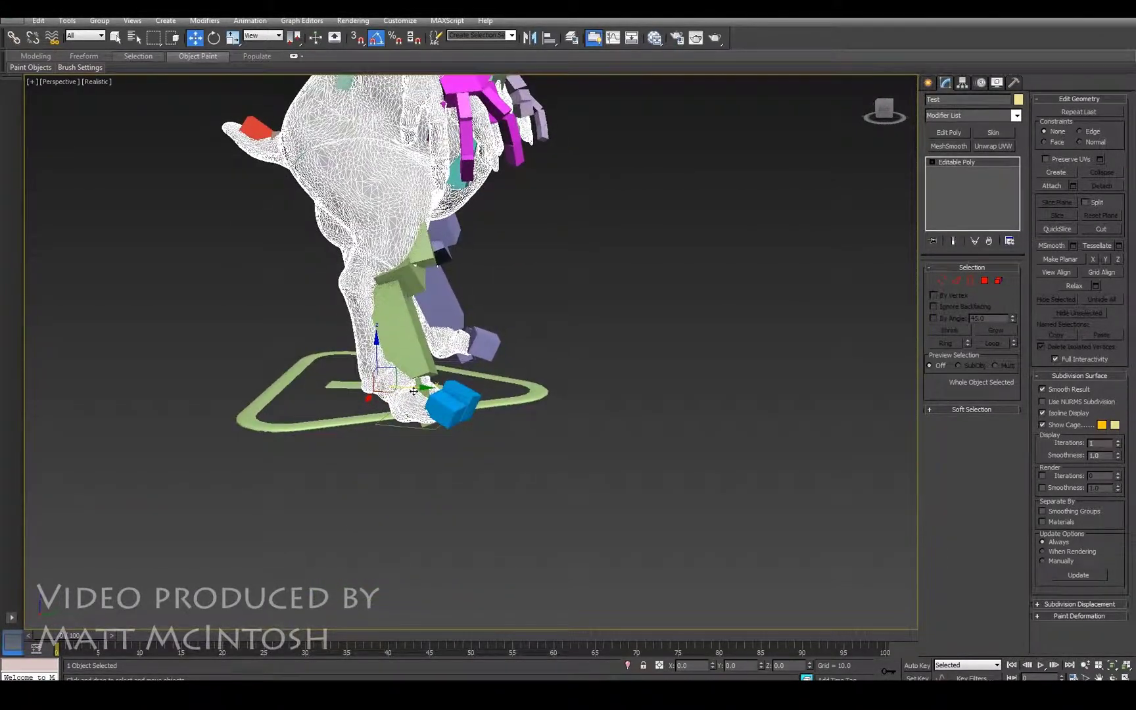
drag(426, 386, 442, 386)
scroll(505, 336, down, 2)
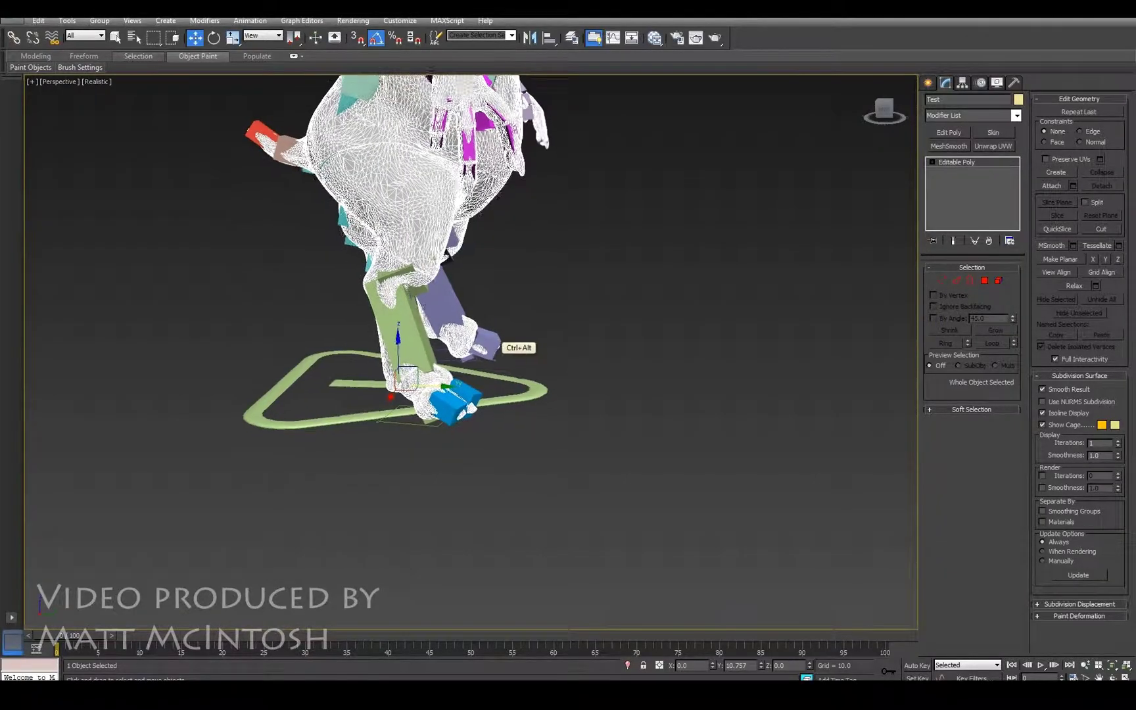
middle_drag(505, 336, 468, 447)
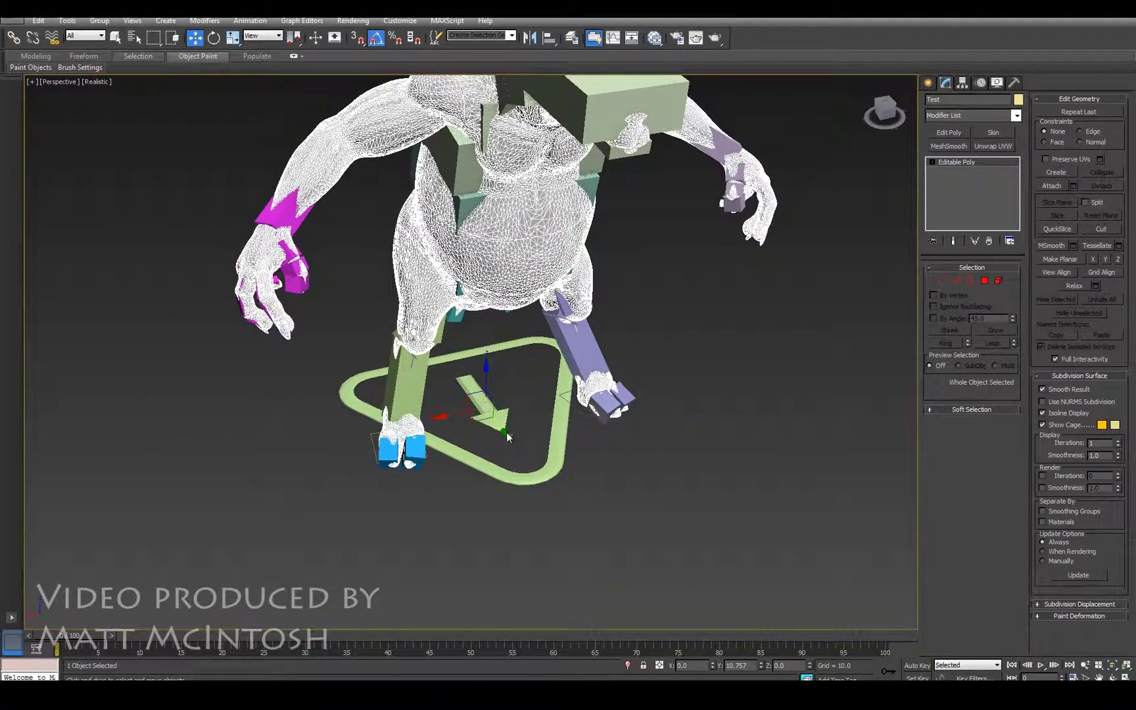
drag(505, 434, 504, 434)
alt+middle_drag(504, 434, 532, 566)
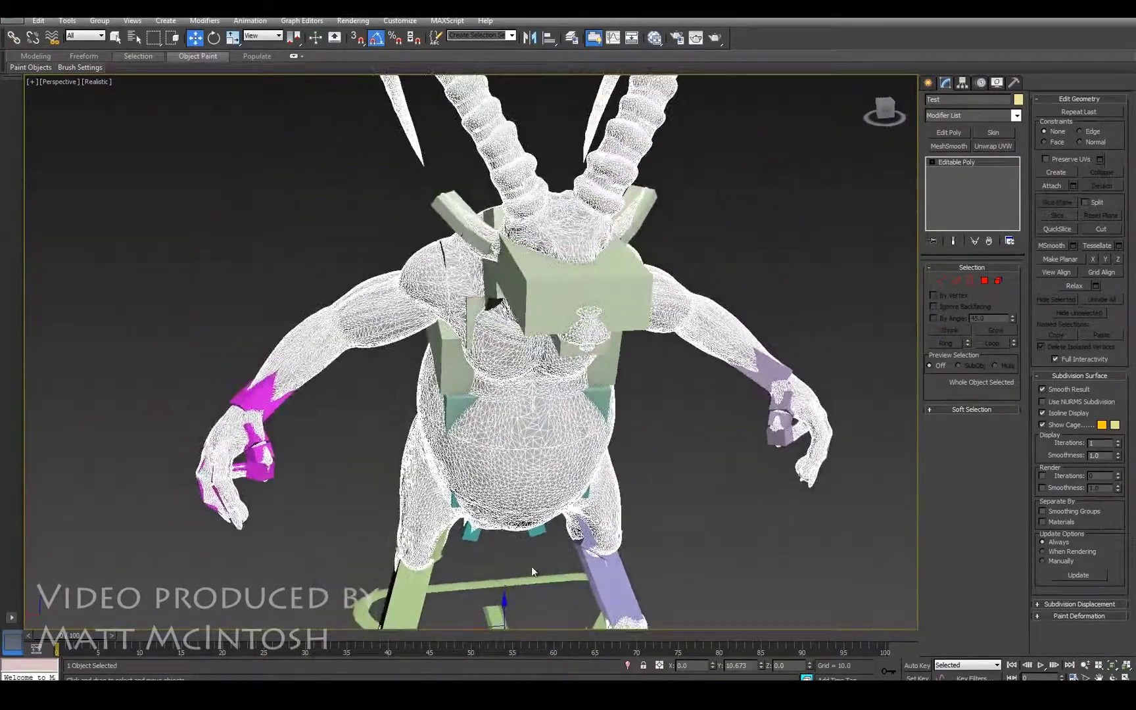
click(998, 283)
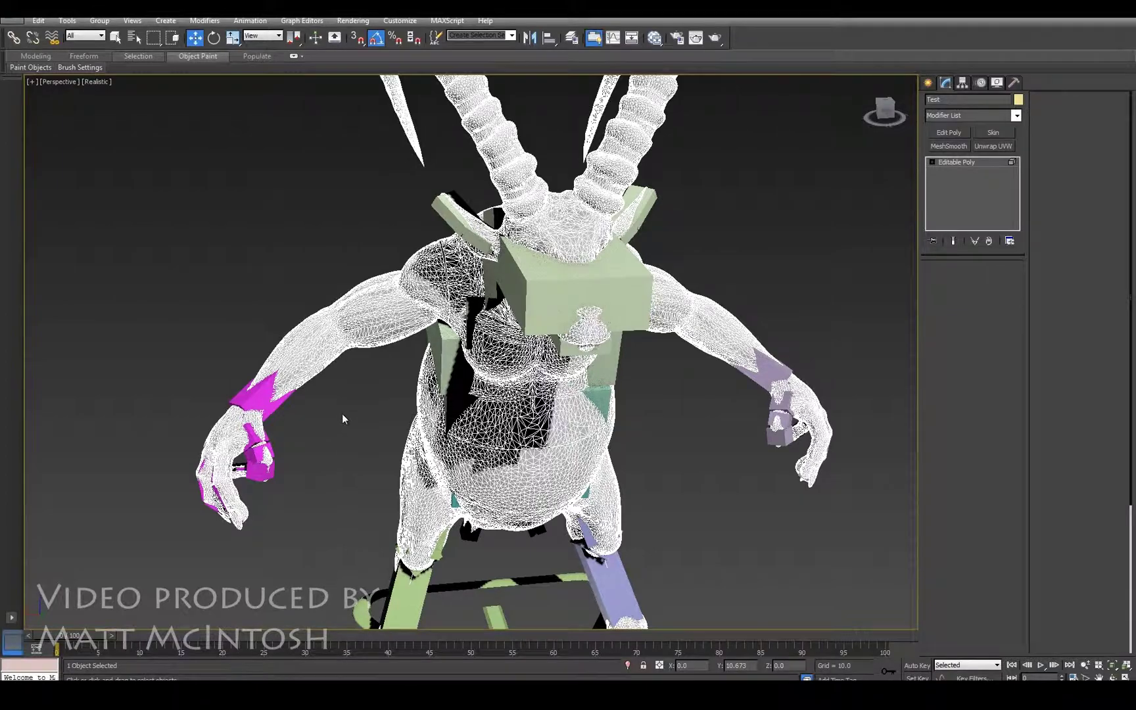
Step: Detach the right arm's shoulder element from the body mesh as a new object
click(383, 342)
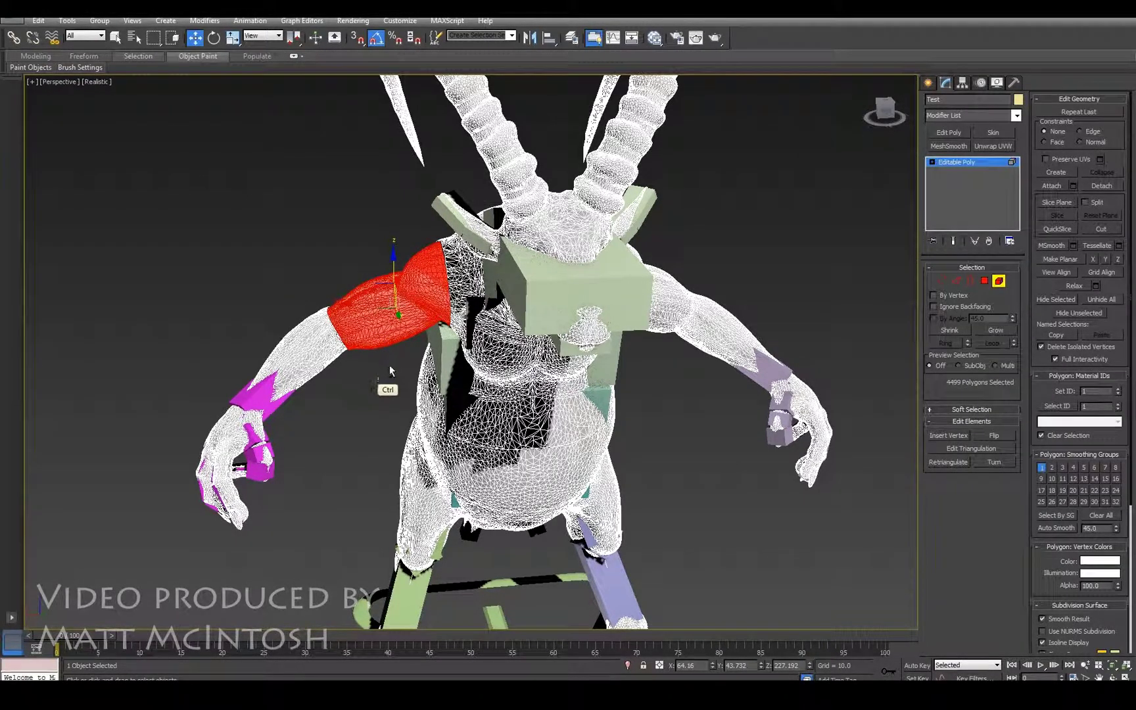
alt+middle_drag(387, 363, 616, 332)
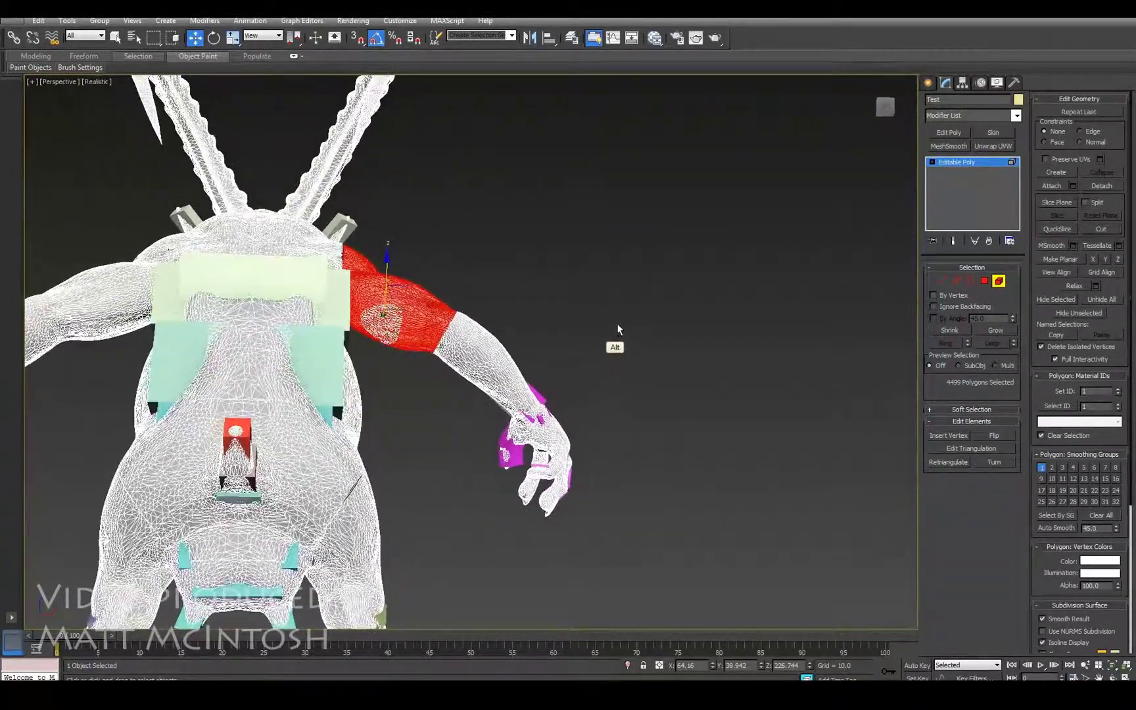
ctrl+click(388, 342)
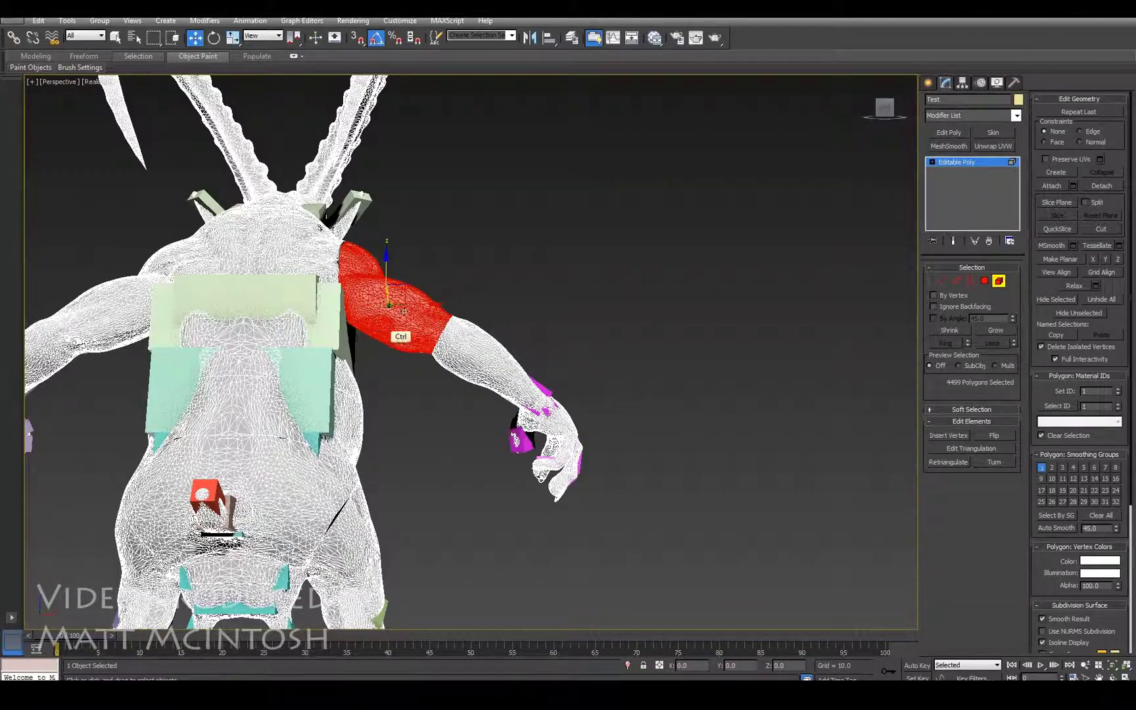
alt+middle_drag(414, 326, 195, 303)
alt+middle_drag(347, 353, 372, 282)
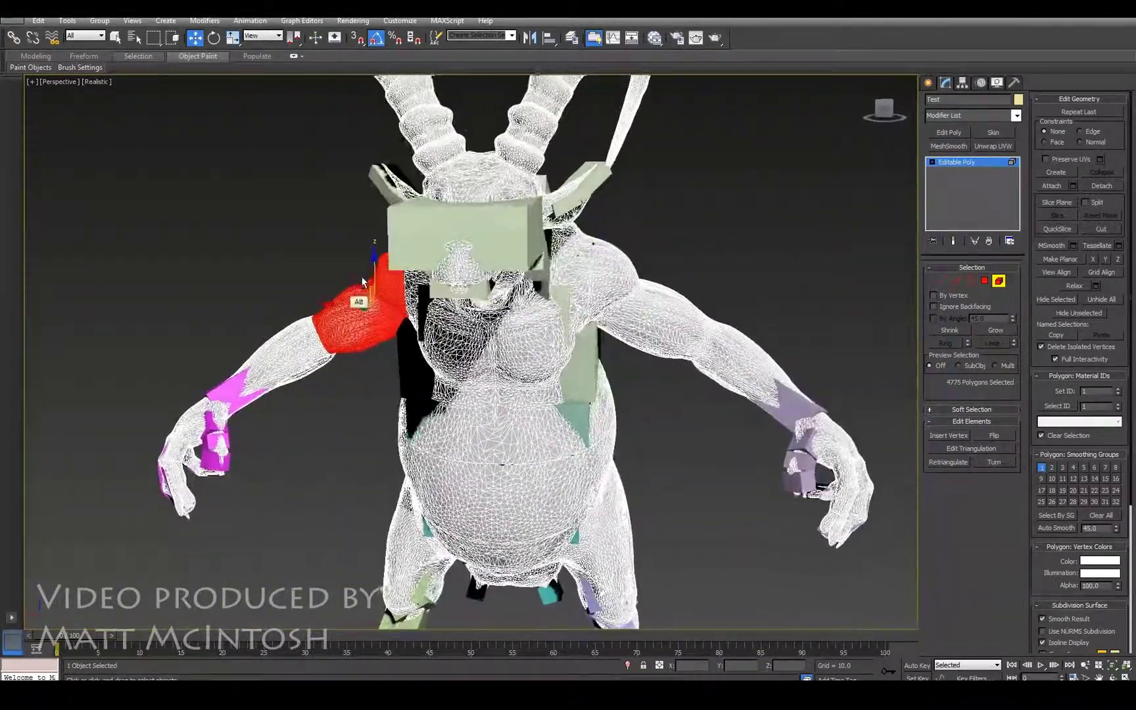
alt+middle_drag(362, 282, 372, 284)
click(1102, 187)
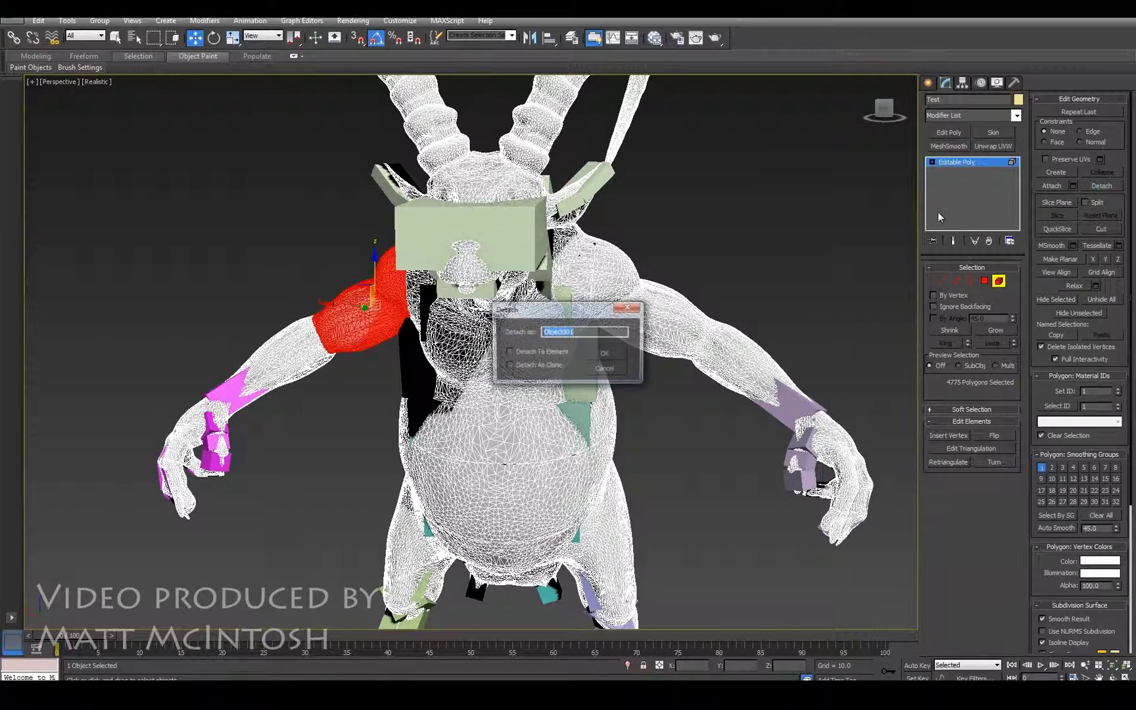
click(609, 353)
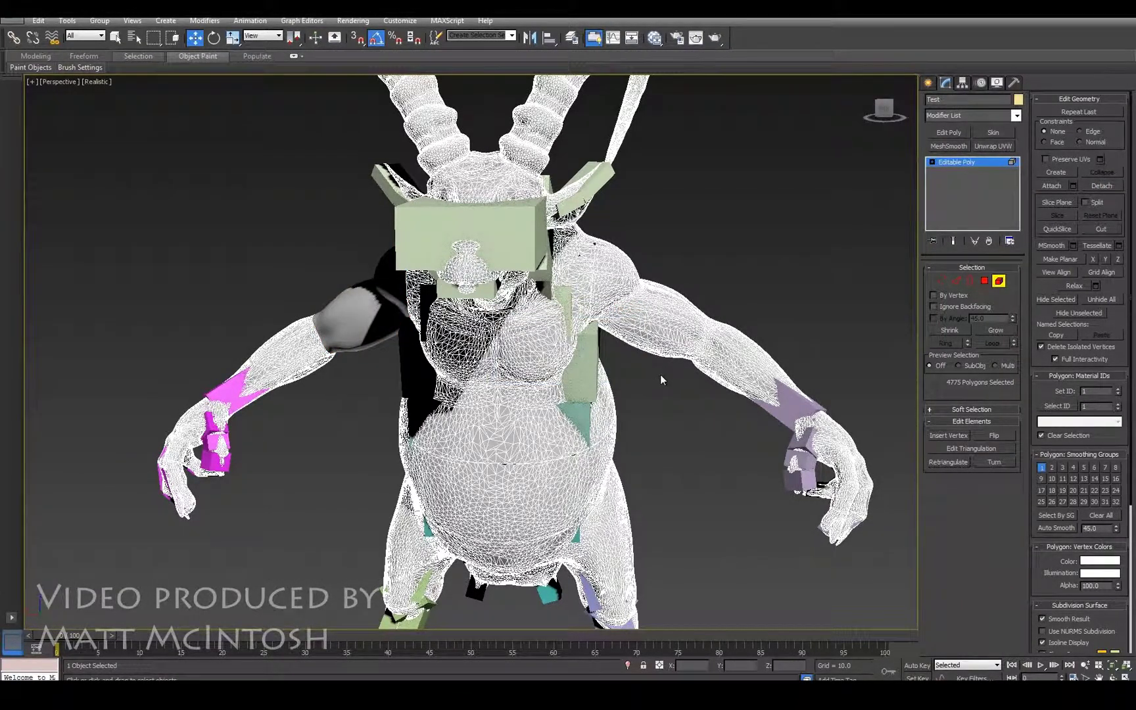
Step: Detach the upper arm and both forearm elements as separate objects
click(659, 313)
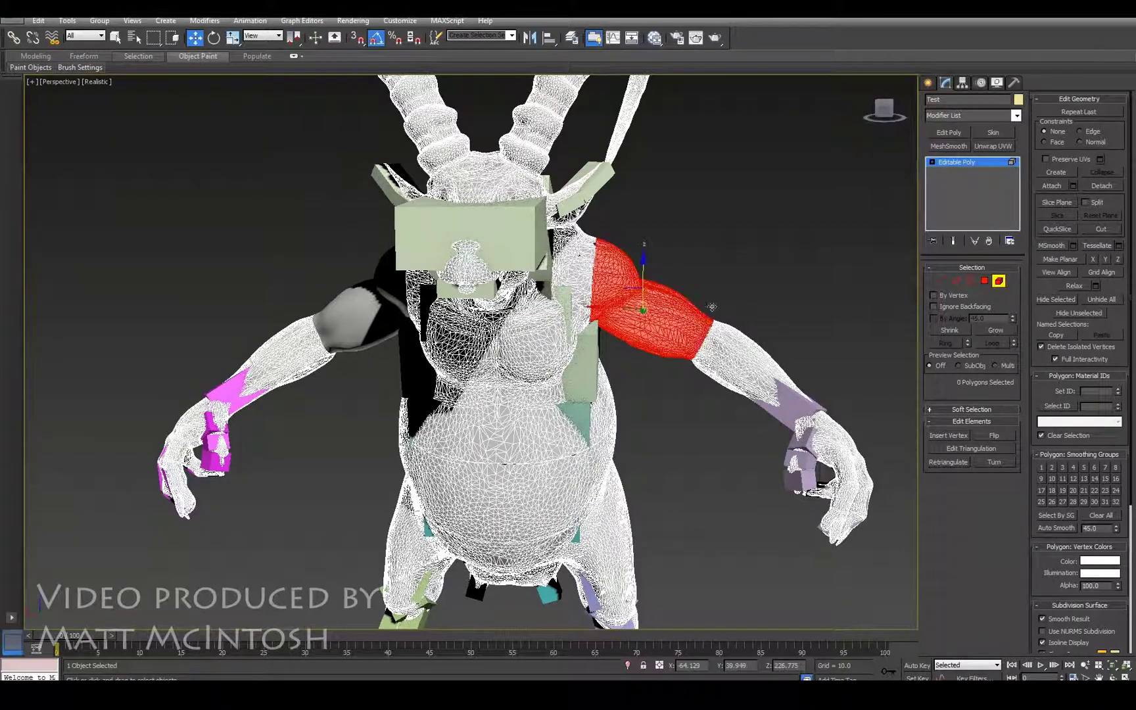
click(1120, 187)
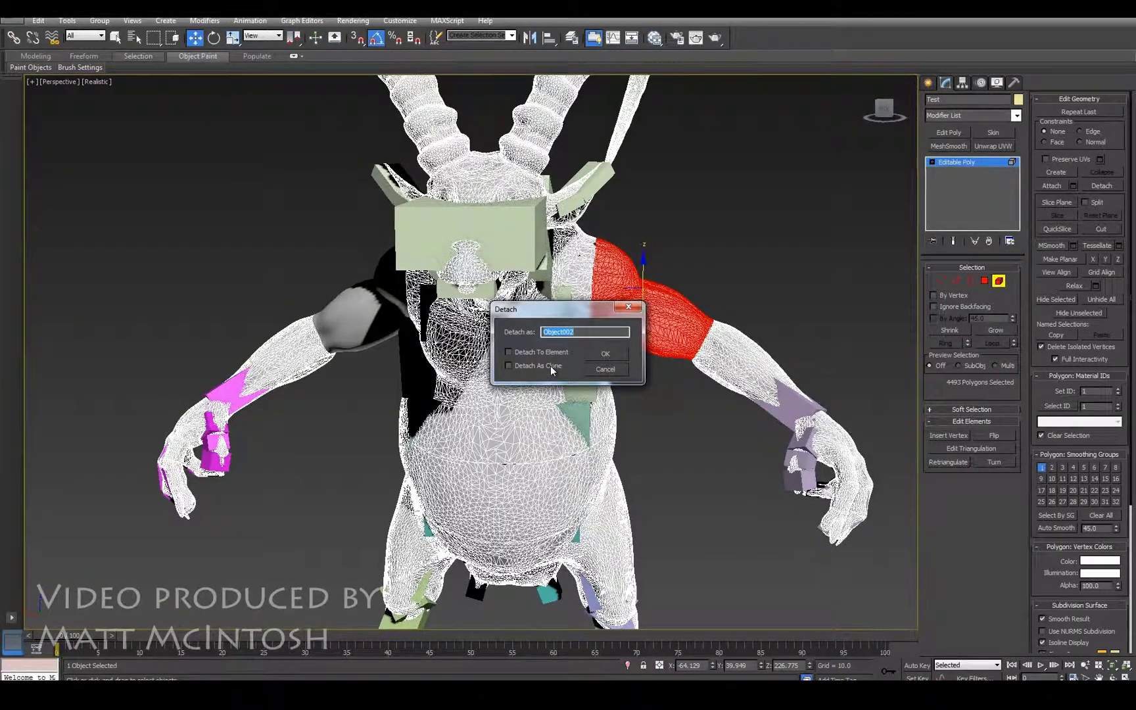
click(612, 355)
alt+middle_drag(691, 339, 711, 421)
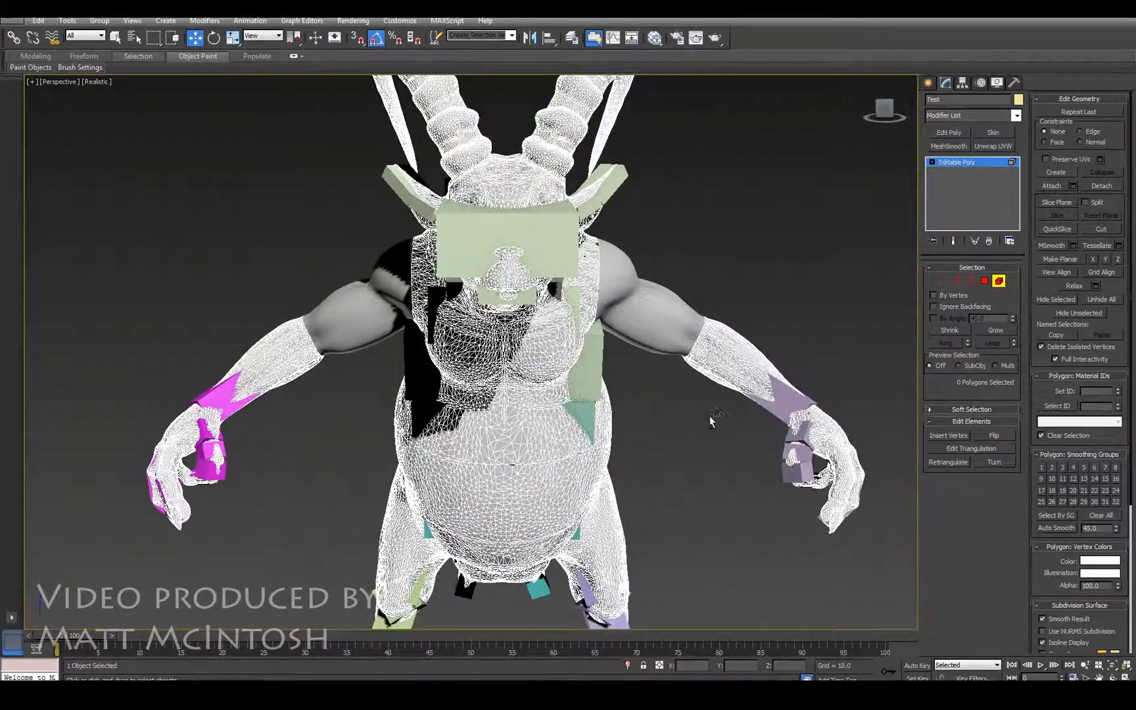
click(758, 344)
click(1101, 186)
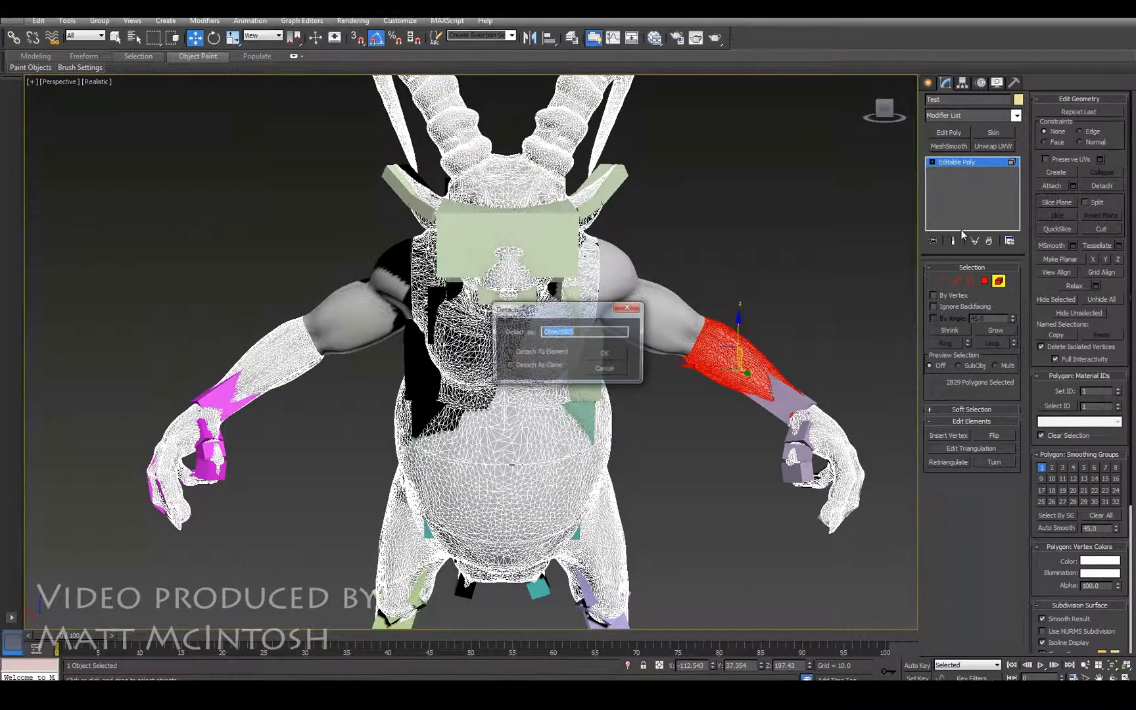
click(606, 354)
click(304, 359)
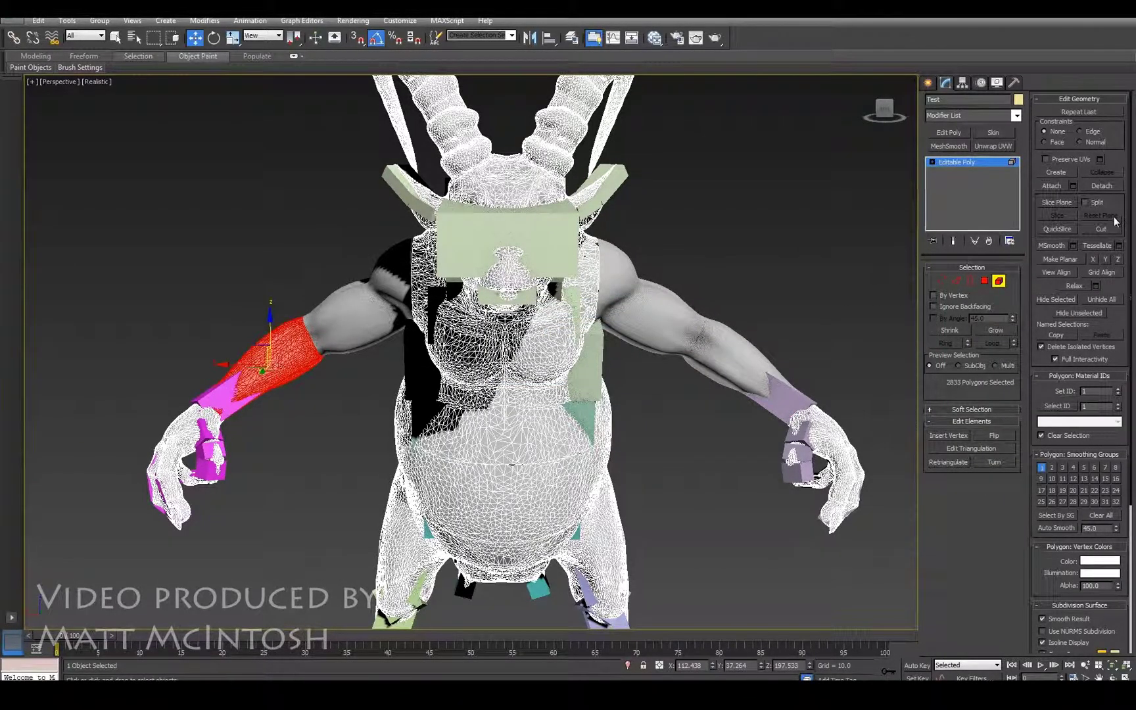
click(1103, 186)
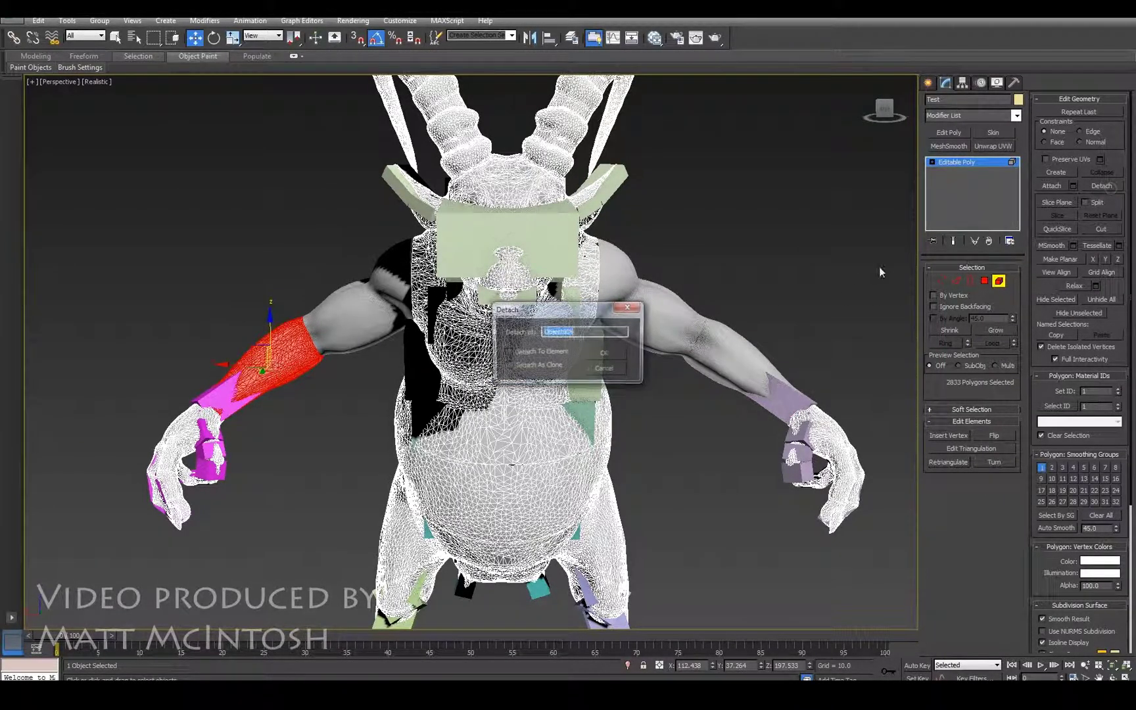
click(608, 355)
Step: Leave Element mode and hide the remaining body mesh with Hide Selected
scroll(610, 355, up, 3)
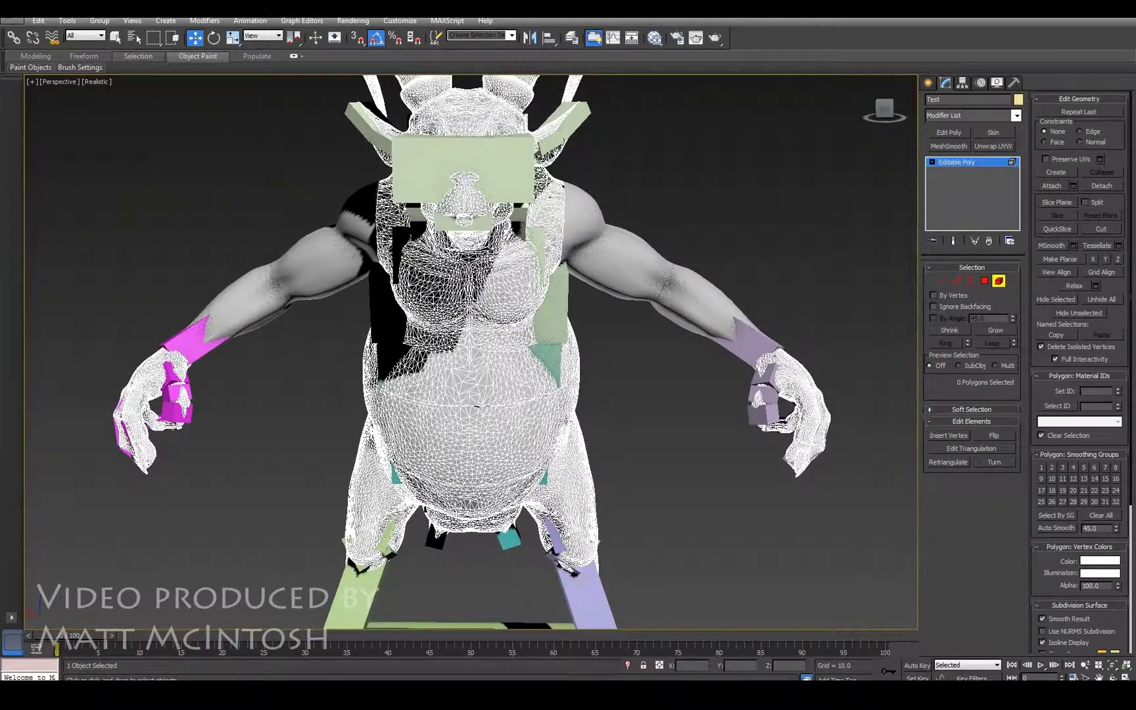
alt+middle_drag(625, 368, 655, 395)
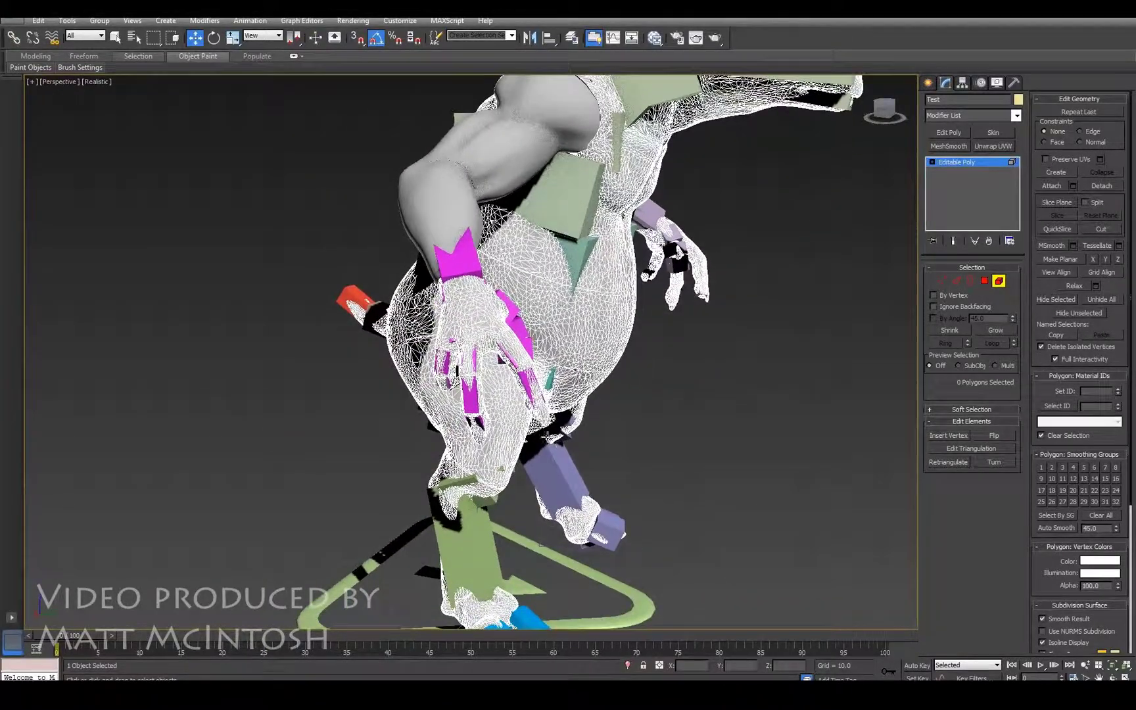
alt+middle_drag(540, 544, 362, 391)
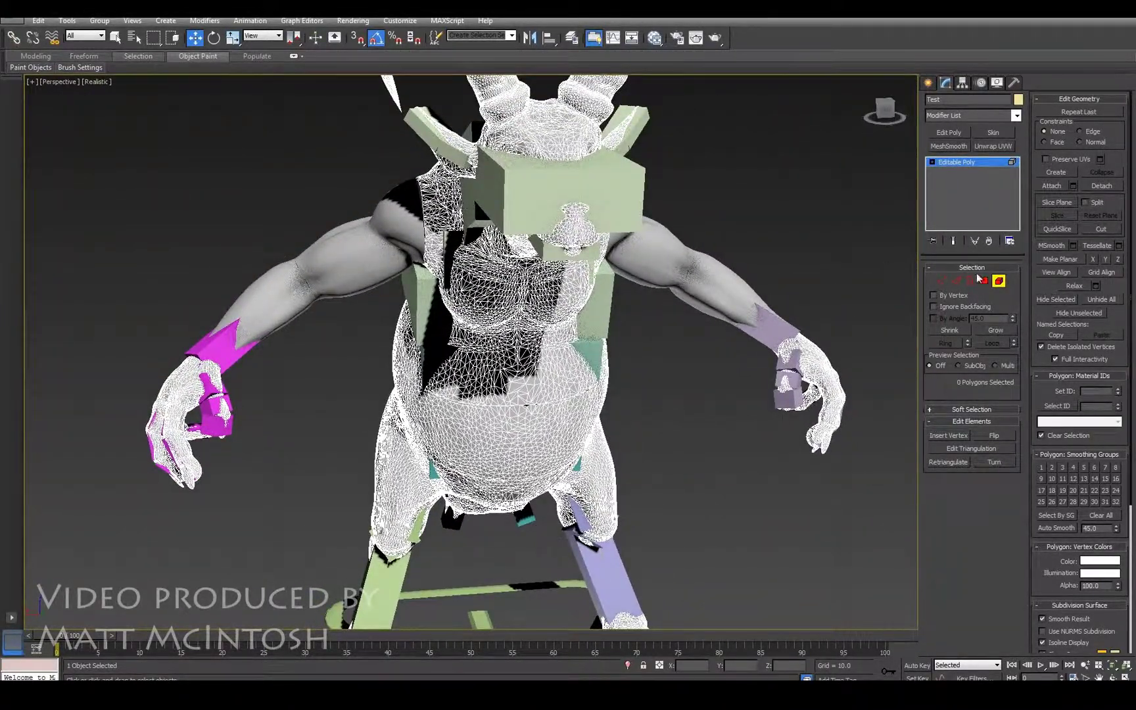
click(999, 281)
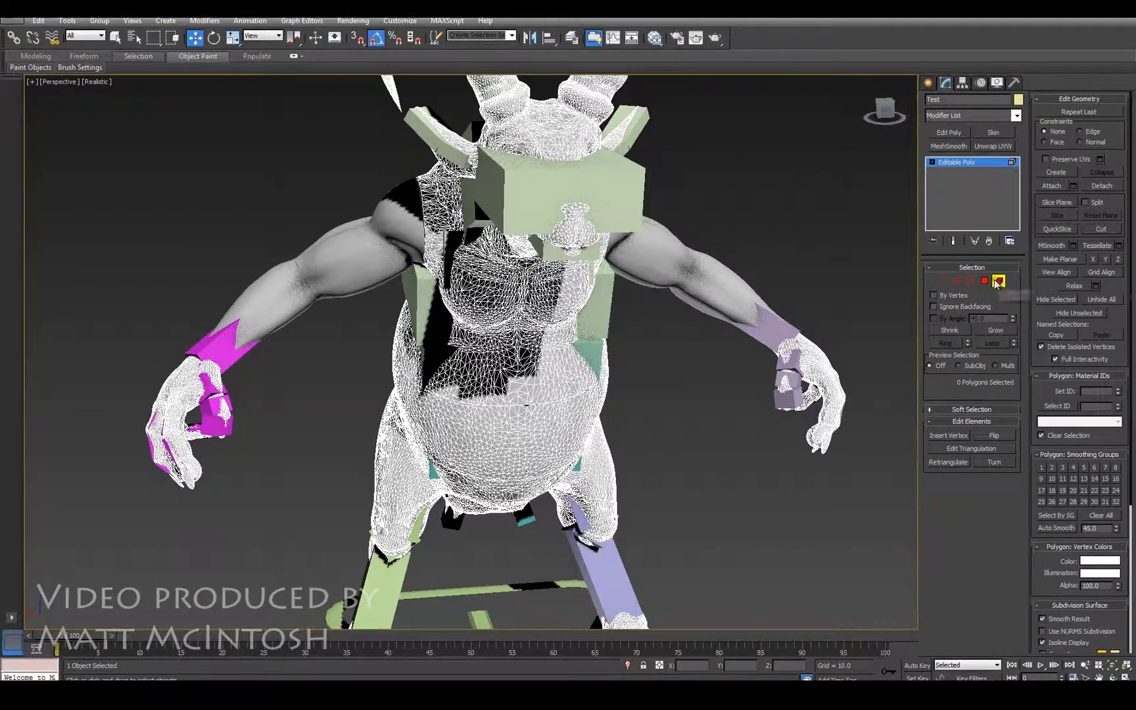
right_click(481, 421)
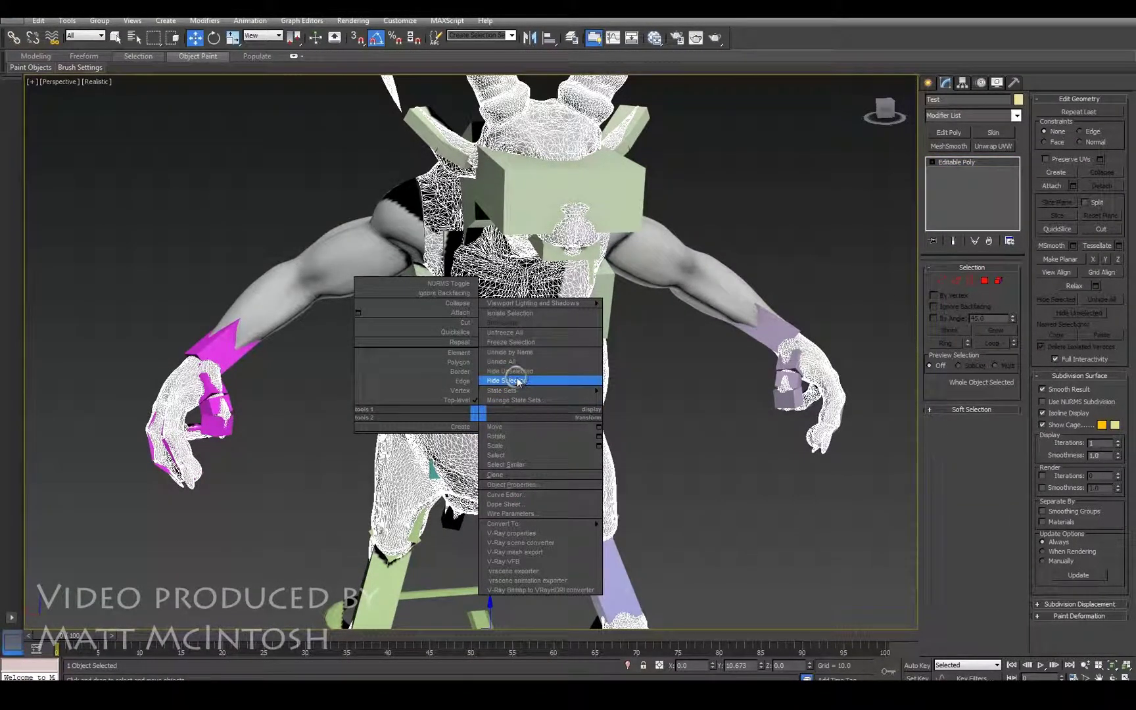
click(519, 381)
alt+middle_drag(516, 383, 569, 327)
Step: Link the detached forearm mesh to the rig's palm using Select and Link
scroll(569, 326, up, 3)
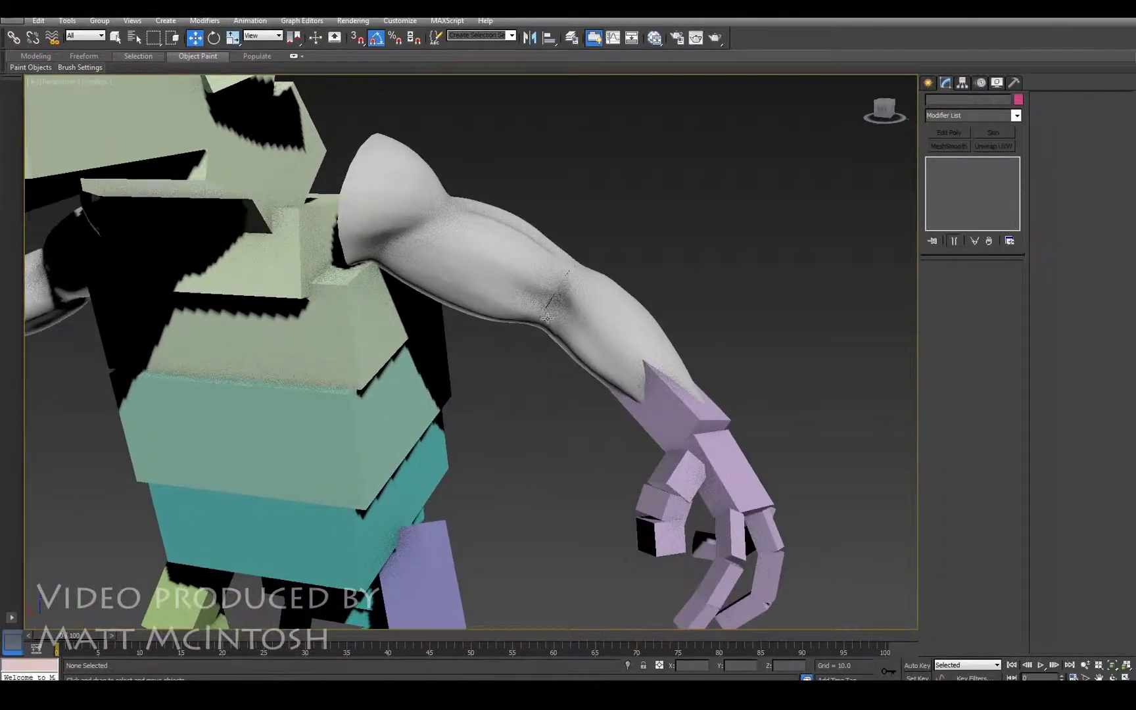
middle_drag(670, 382, 735, 408)
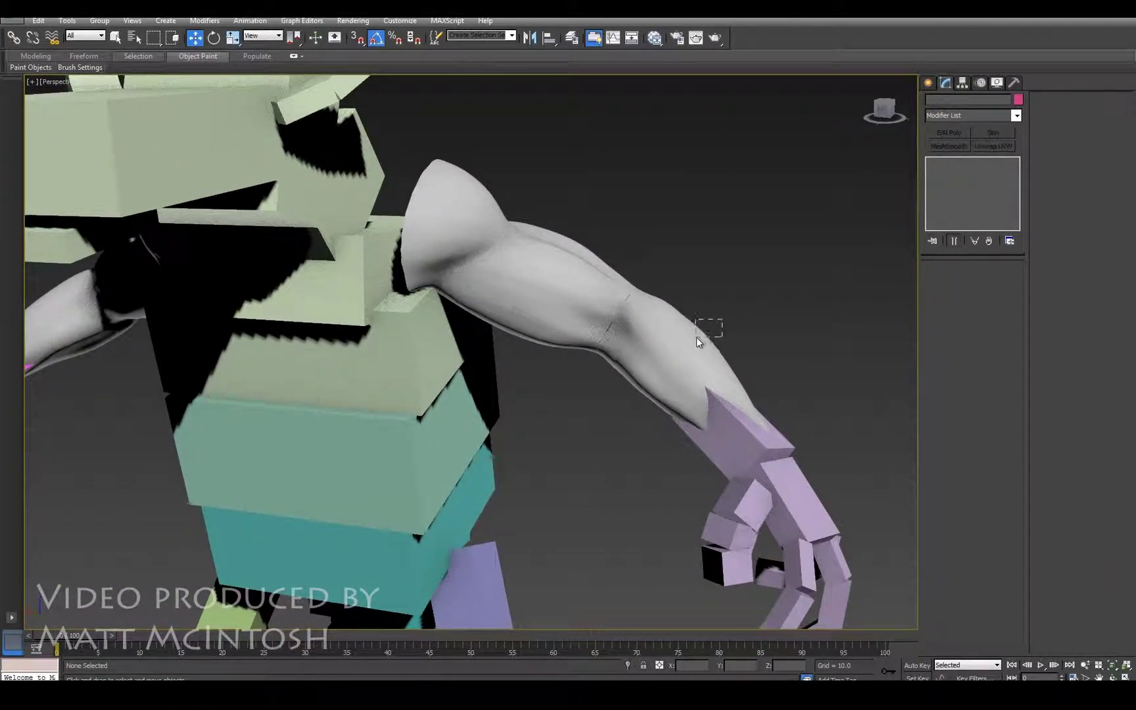
click(696, 338)
alt+middle_drag(696, 337, 645, 312)
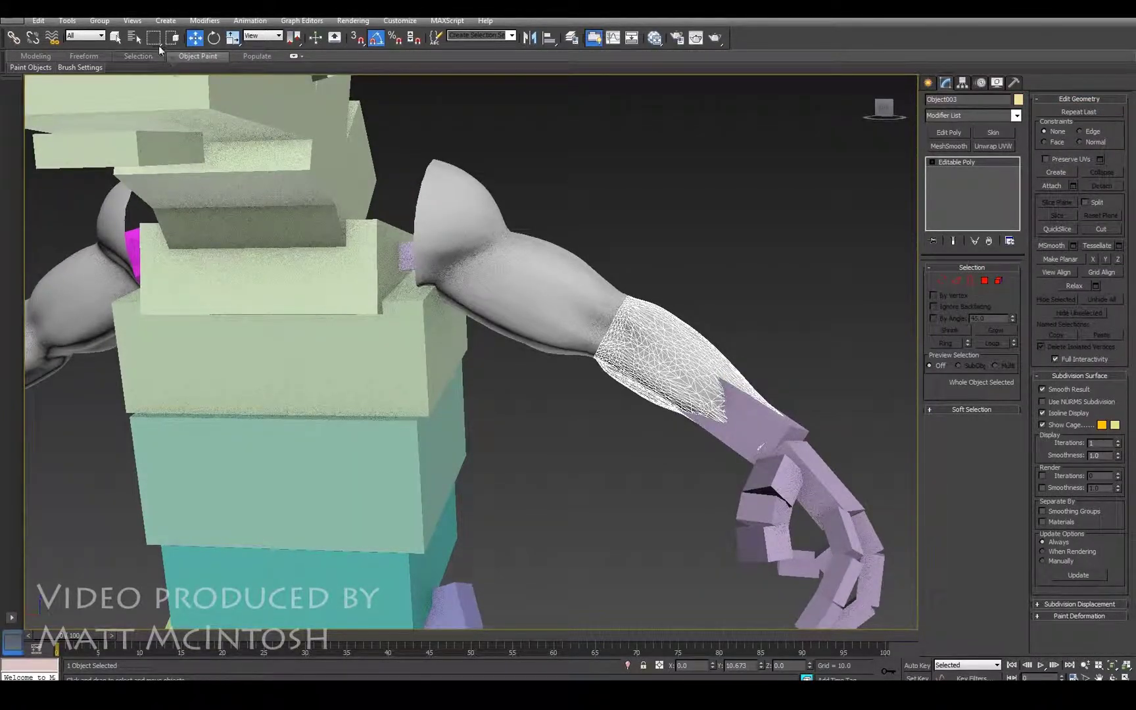
click(13, 38)
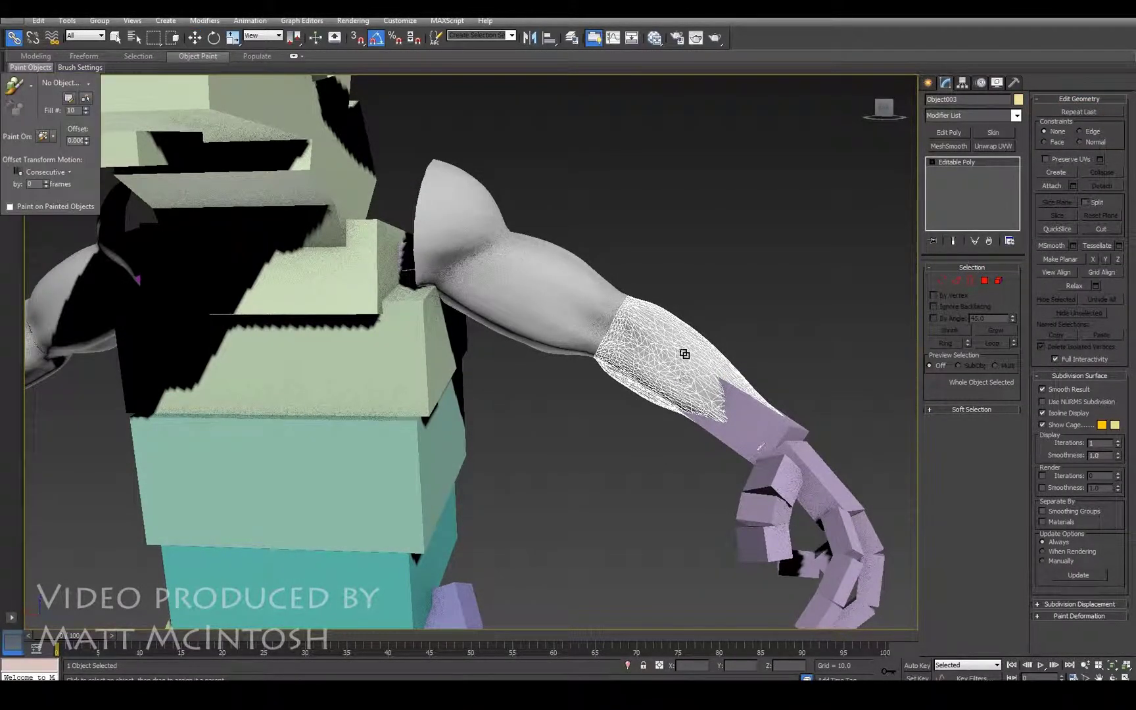
drag(684, 353, 725, 382)
drag(780, 424, 780, 425)
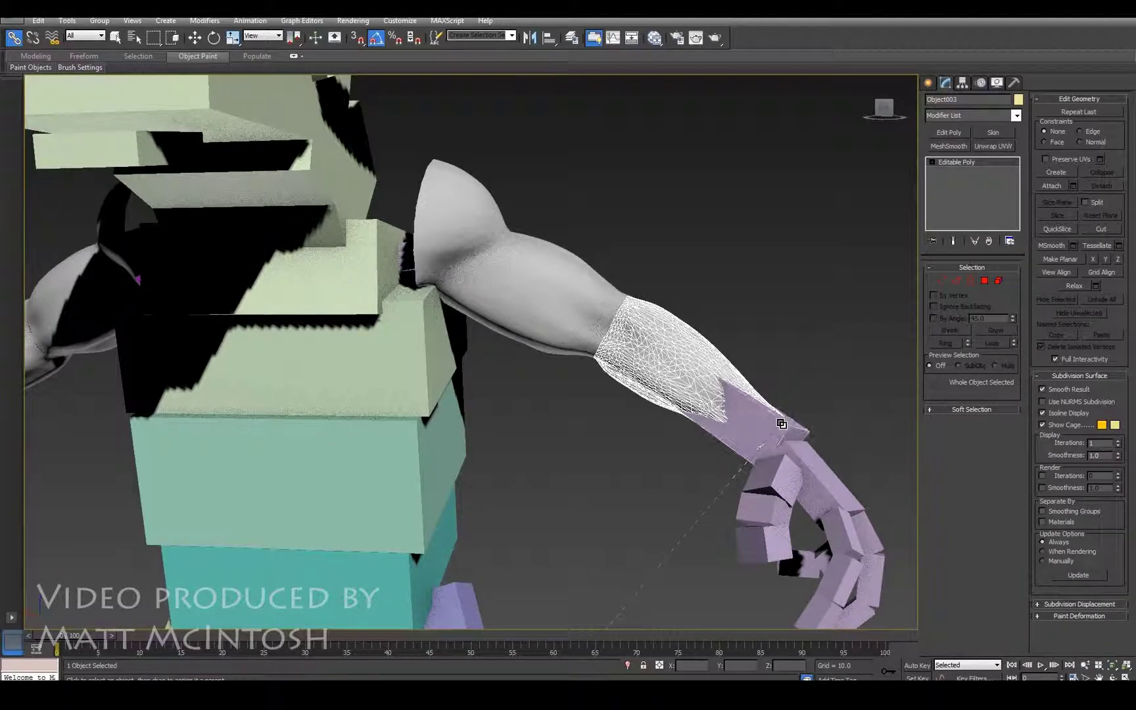
click(838, 394)
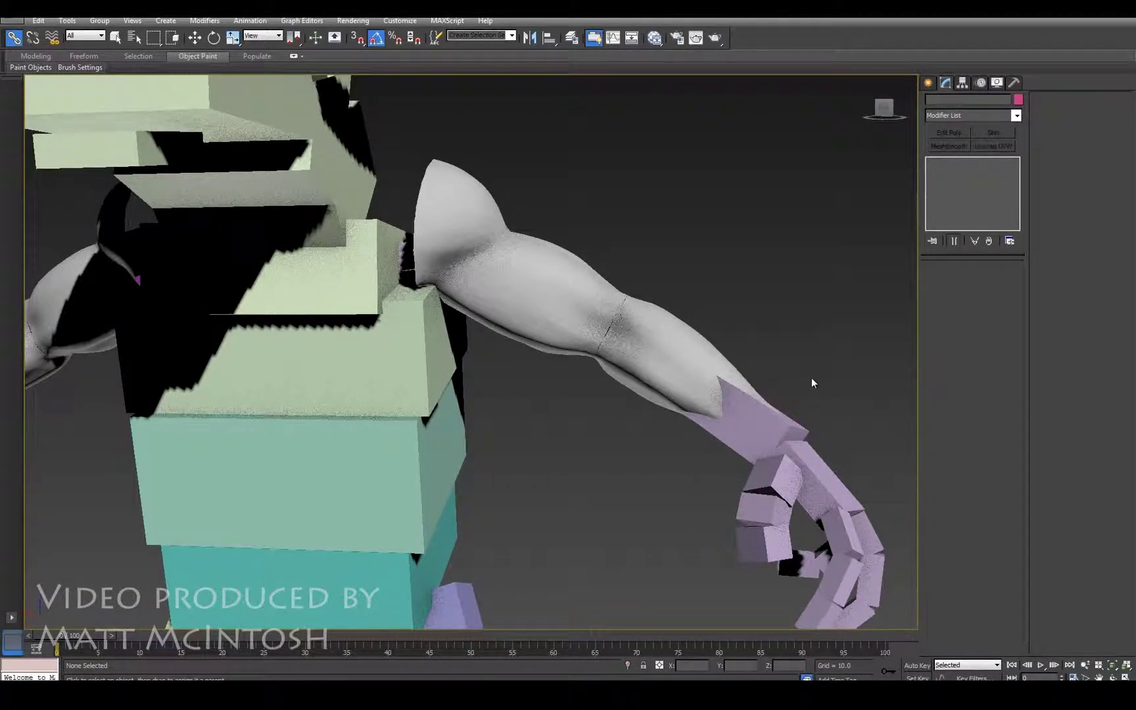
Step: Check the upper-arm mesh fit in Wireframe view, then return to Realistic shading
alt+middle_drag(811, 379, 618, 325)
click(588, 346)
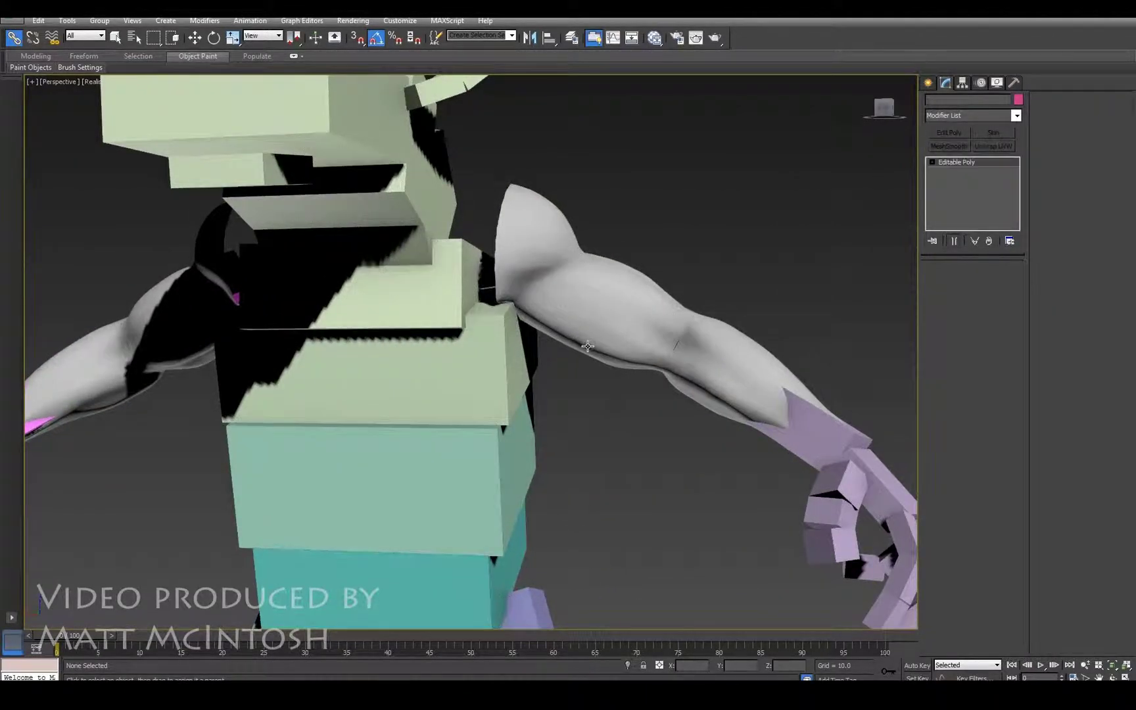
key(F3)
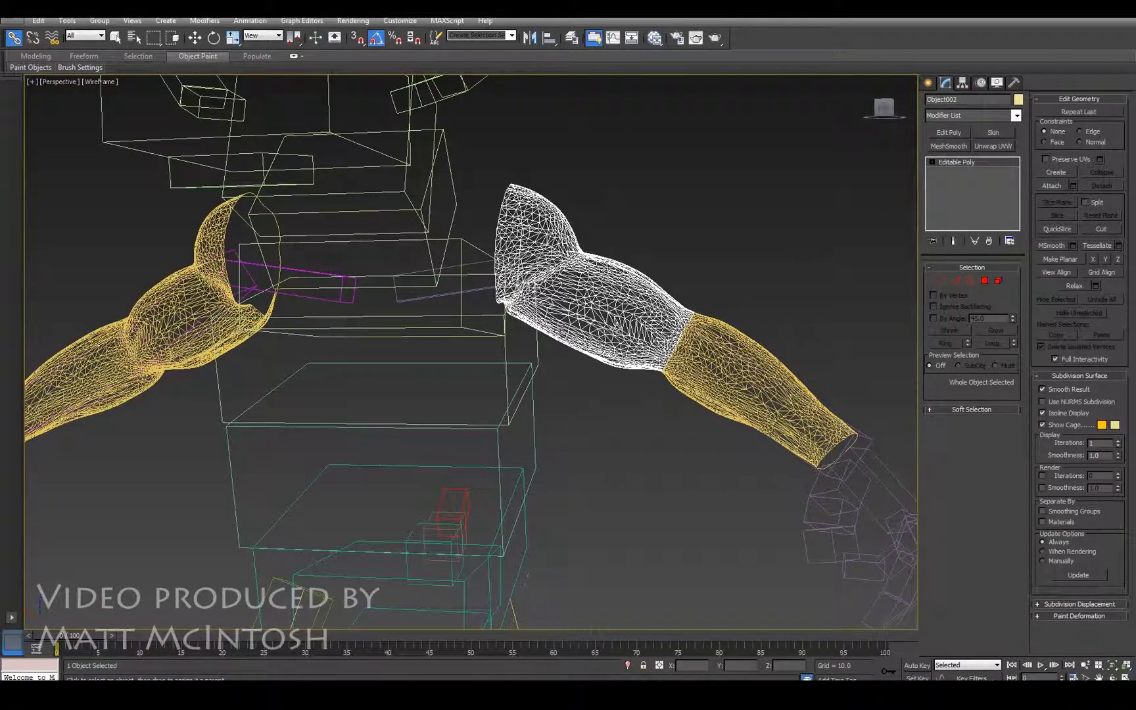
alt+middle_drag(606, 312, 936, 192)
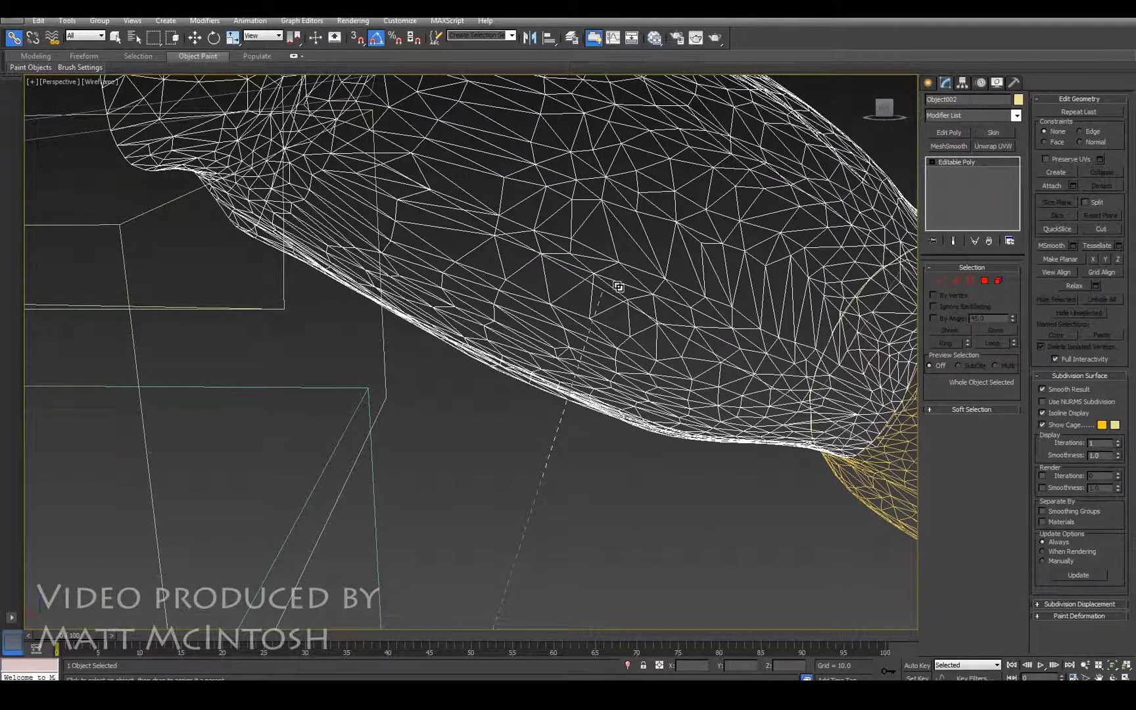
ctrl+alt+middle_drag(617, 288, 572, 365)
alt+middle_drag(572, 365, 616, 391)
key(w)
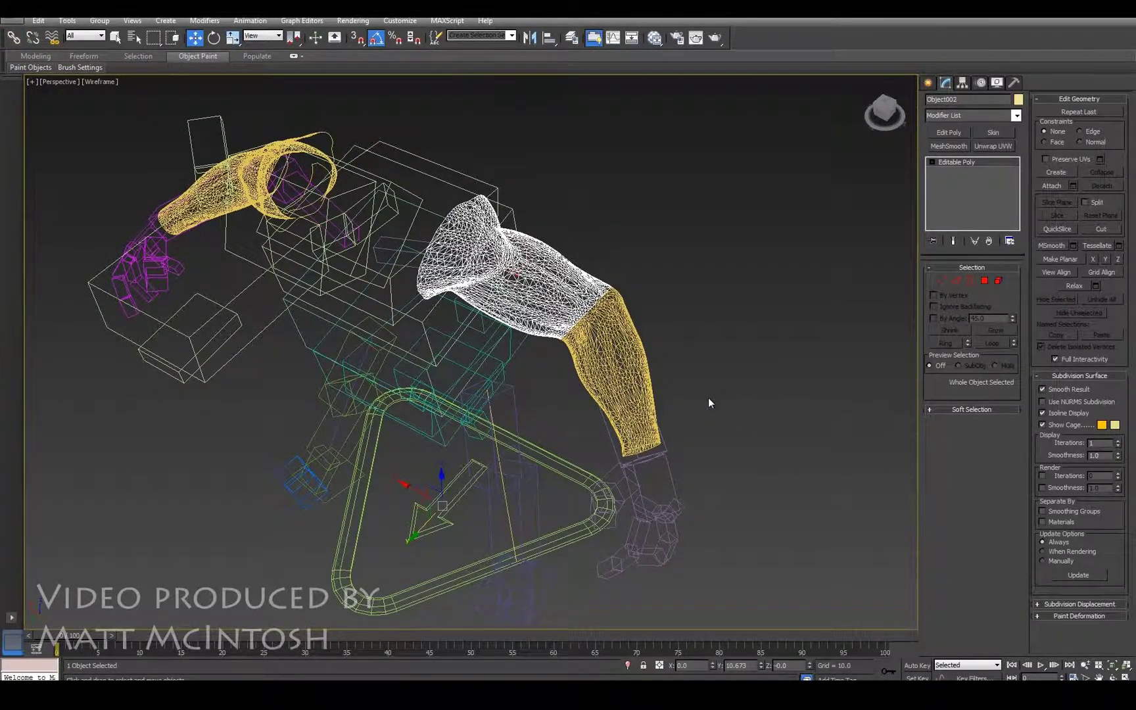
key(F3)
alt+middle_drag(702, 456, 742, 423)
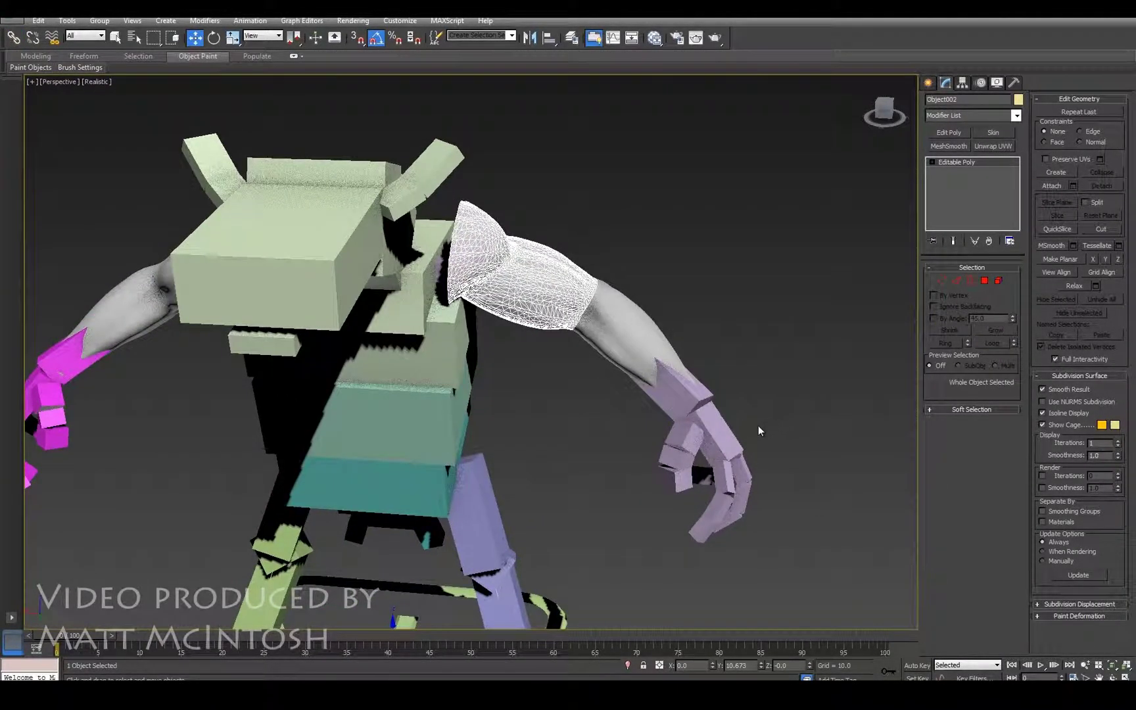
Step: Move the rig's left palm around to confirm the linked forearm mesh follows it
click(758, 426)
click(728, 433)
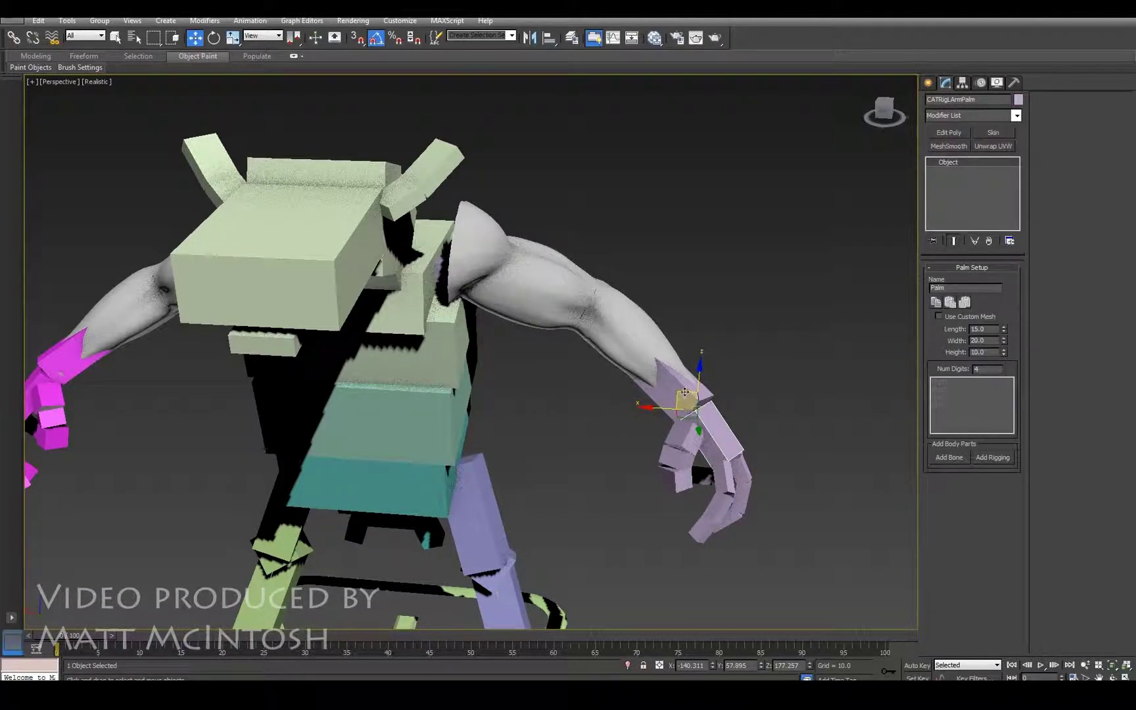
mouse_move(685, 393)
mouse_down()
mouse_move(621, 431)
mouse_move(545, 401)
mouse_move(737, 342)
mouse_move(539, 493)
mouse_move(702, 386)
mouse_up()
alt+middle_drag(770, 368, 710, 393)
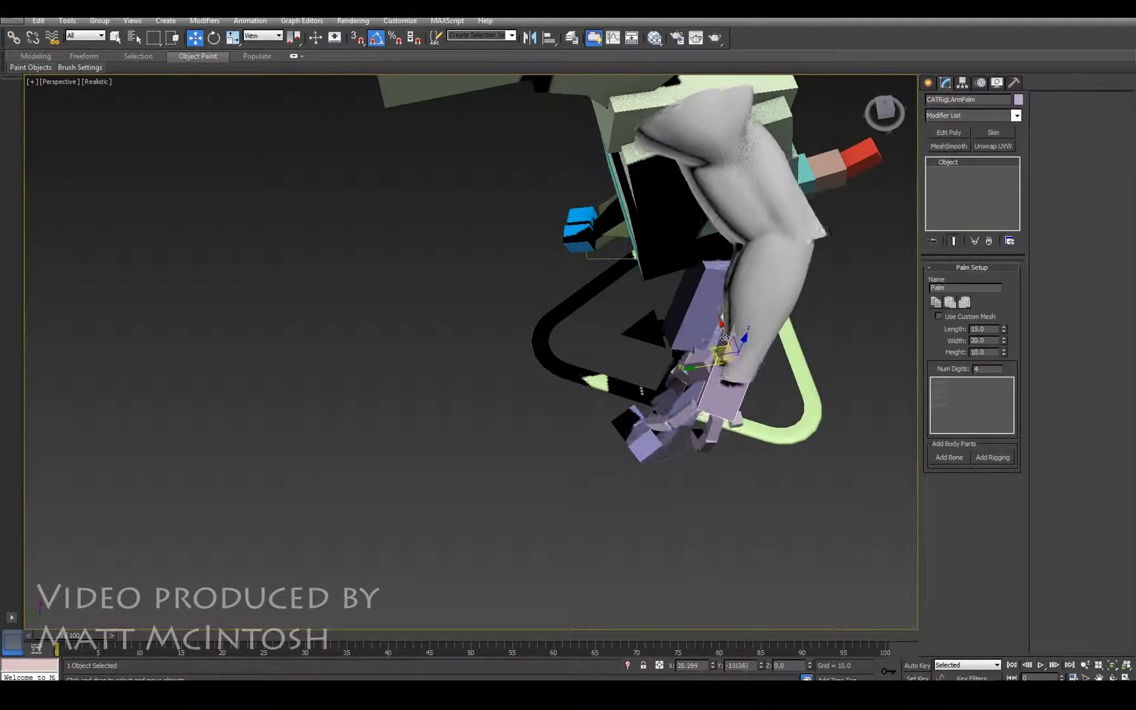
drag(724, 337, 818, 256)
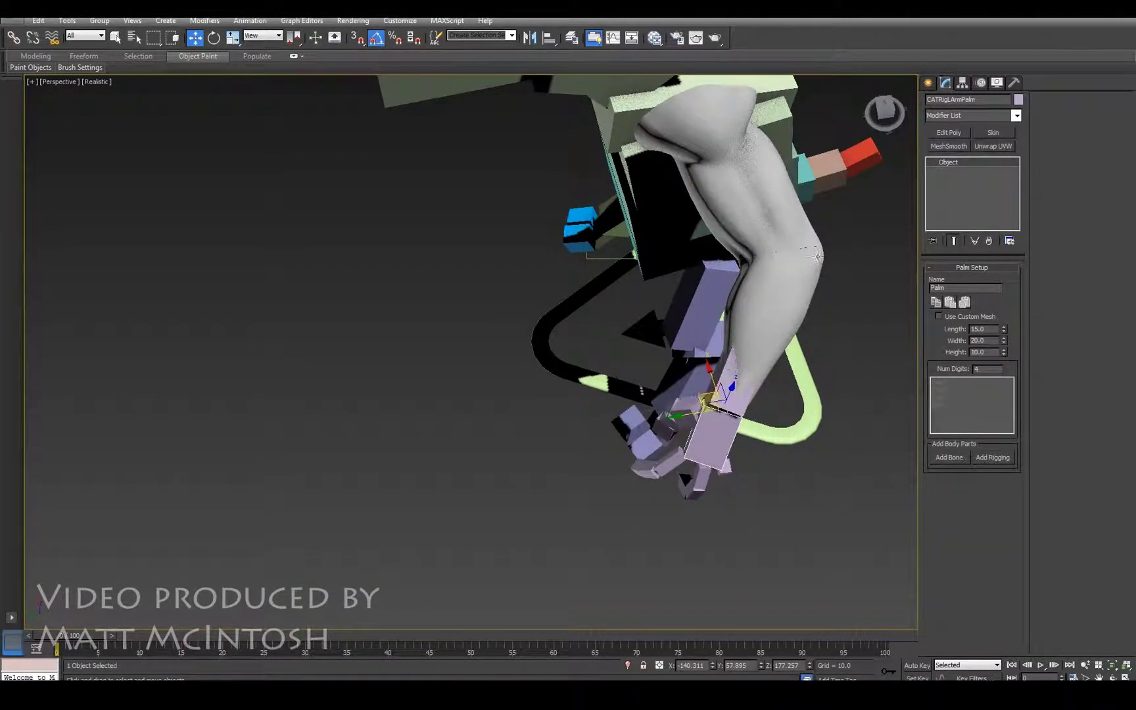
click(979, 82)
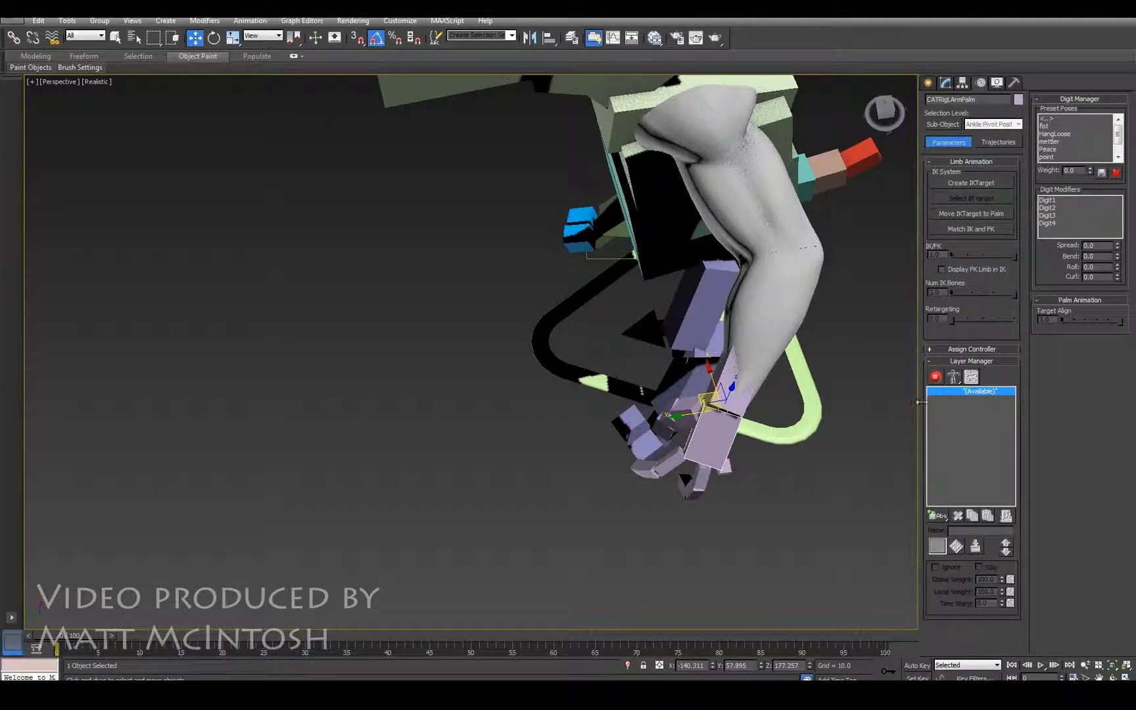
Step: Add an animation layer to the rig, go to frame 33 and turn on Auto Key
drag(939, 516, 943, 530)
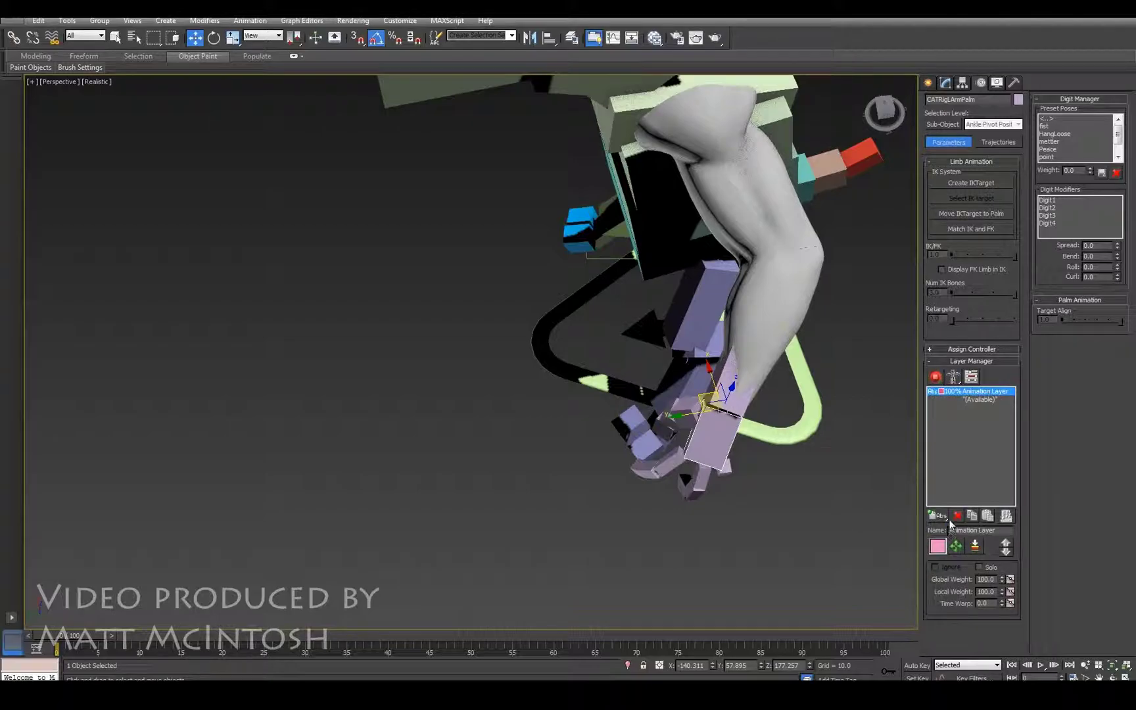
click(935, 377)
middle_drag(809, 341, 670, 417)
mouse_move(530, 478)
alt+middle_down()
mouse_move(560, 453)
mouse_move(550, 472)
alt+middle_up()
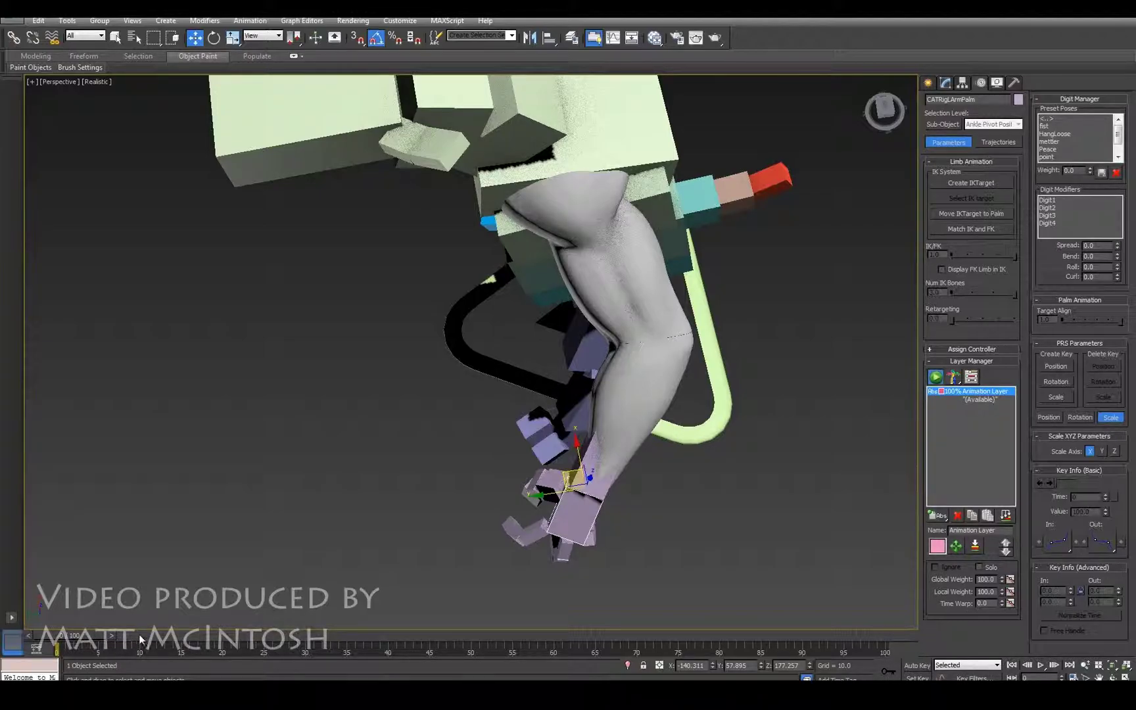
drag(140, 637, 335, 635)
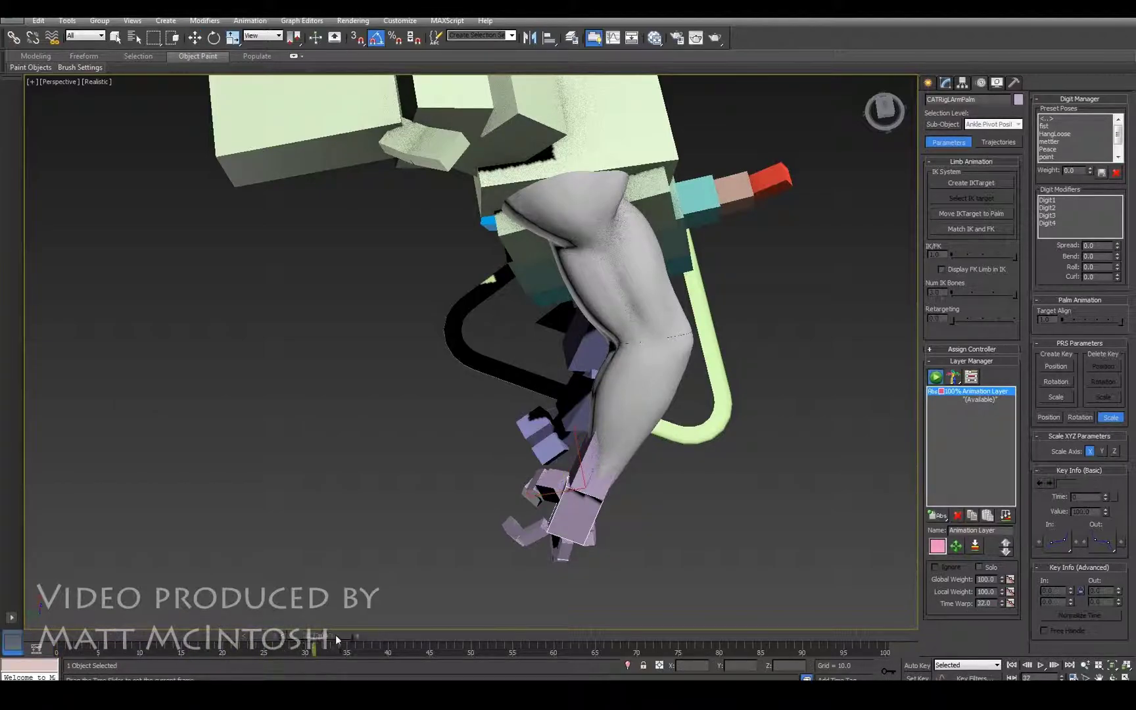
click(921, 665)
Step: Rotate CATRigLArm2 to bend the left forearm at the elbow, then scrub the poses
mouse_move(396, 525)
alt+middle_down()
mouse_move(460, 515)
mouse_move(408, 540)
alt+middle_up()
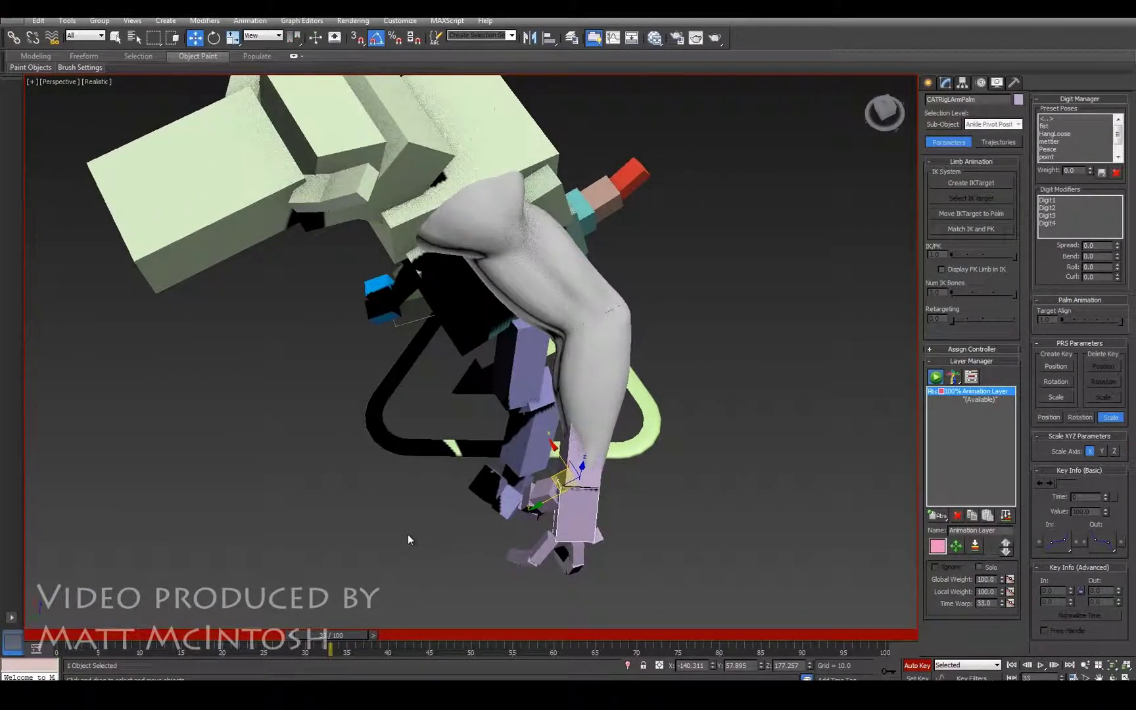
click(572, 410)
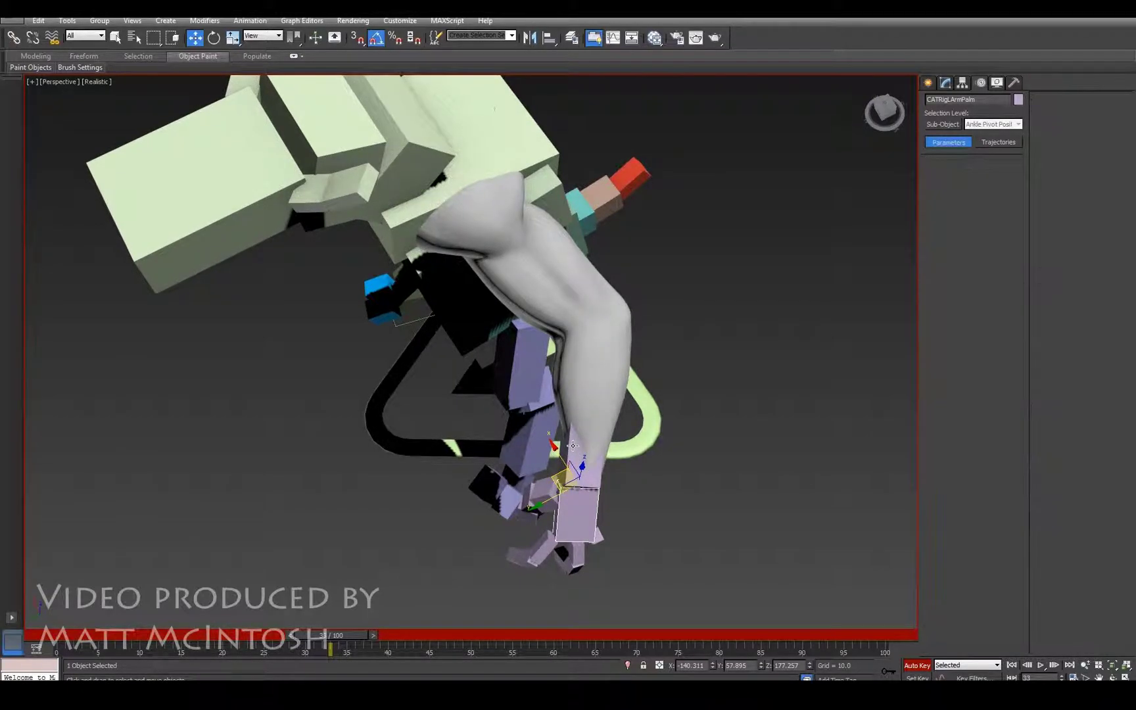
key(e)
mouse_move(565, 363)
mouse_down()
mouse_move(543, 366)
mouse_move(554, 363)
mouse_up()
alt+middle_drag(567, 367, 608, 322)
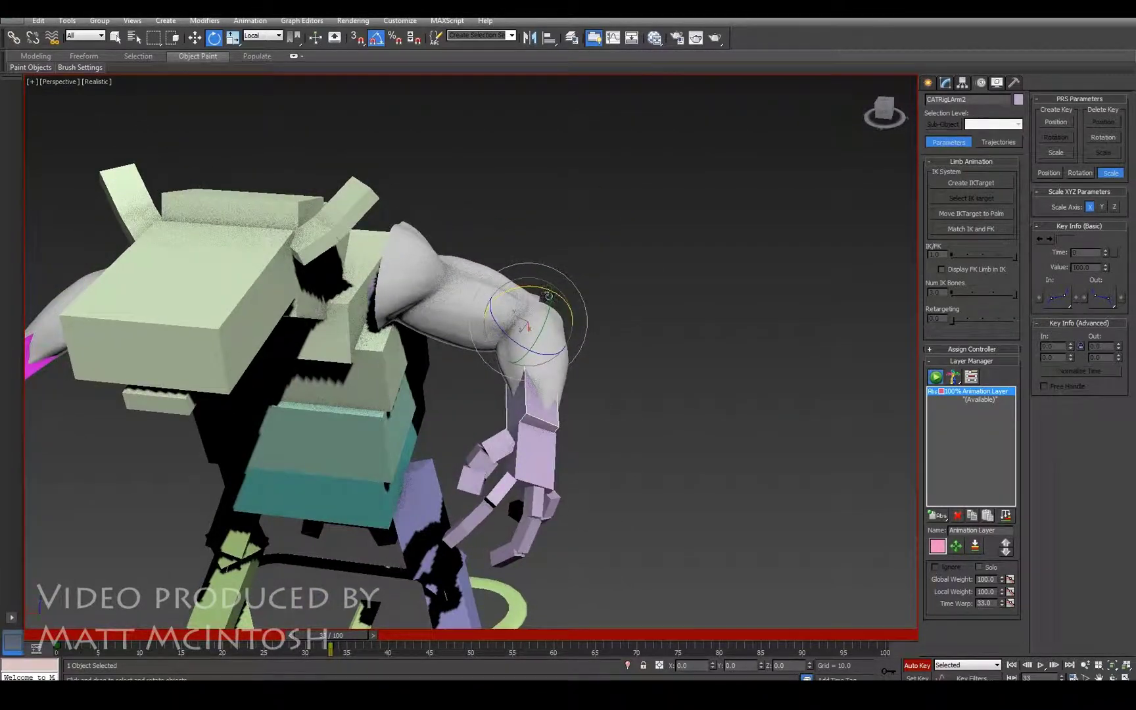
drag(539, 290, 570, 312)
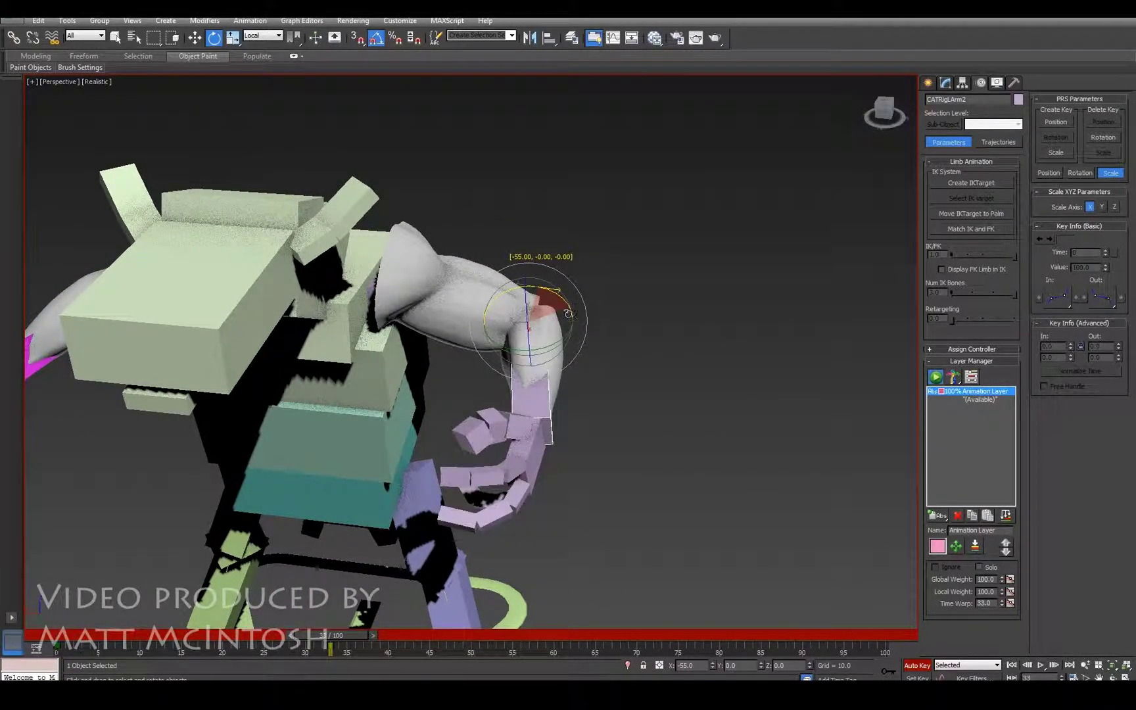
mouse_move(570, 312)
alt+middle_down()
mouse_move(616, 317)
mouse_move(653, 288)
mouse_move(569, 336)
alt+middle_up()
drag(336, 646, 223, 624)
Step: Rotate CATRigLArm1 to lower the left upper arm at the shoulder, then turn Auto Key off
key(e)
alt+middle_drag(478, 266, 485, 264)
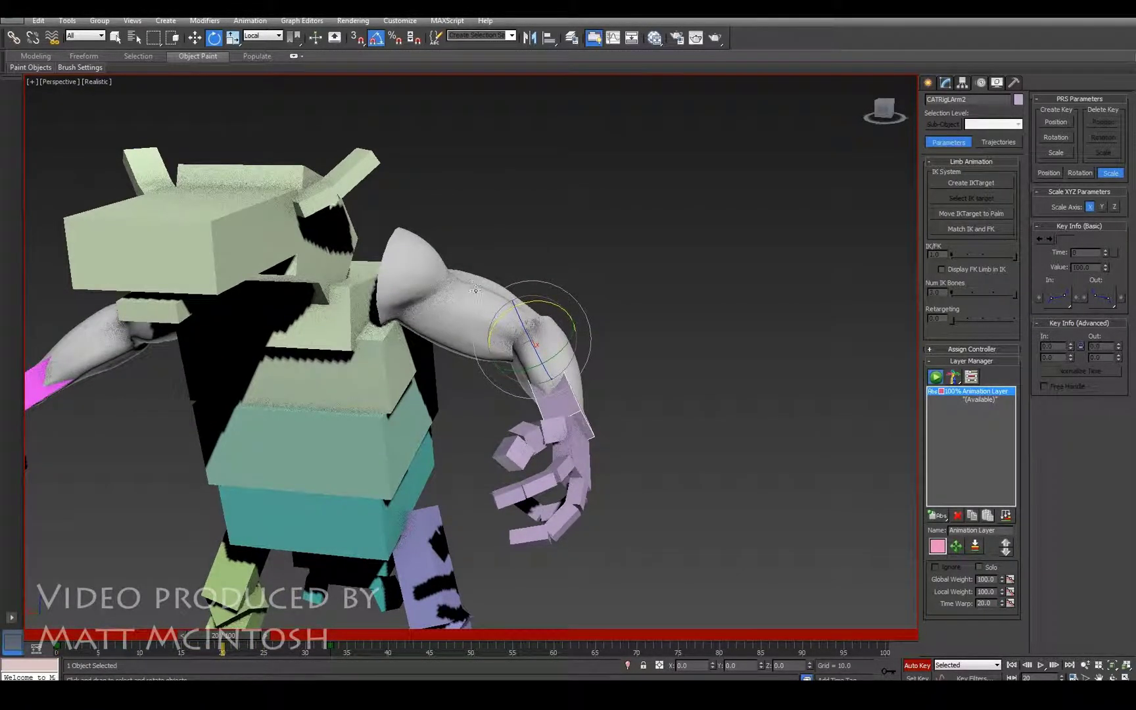
key(Page_Down)
click(472, 322)
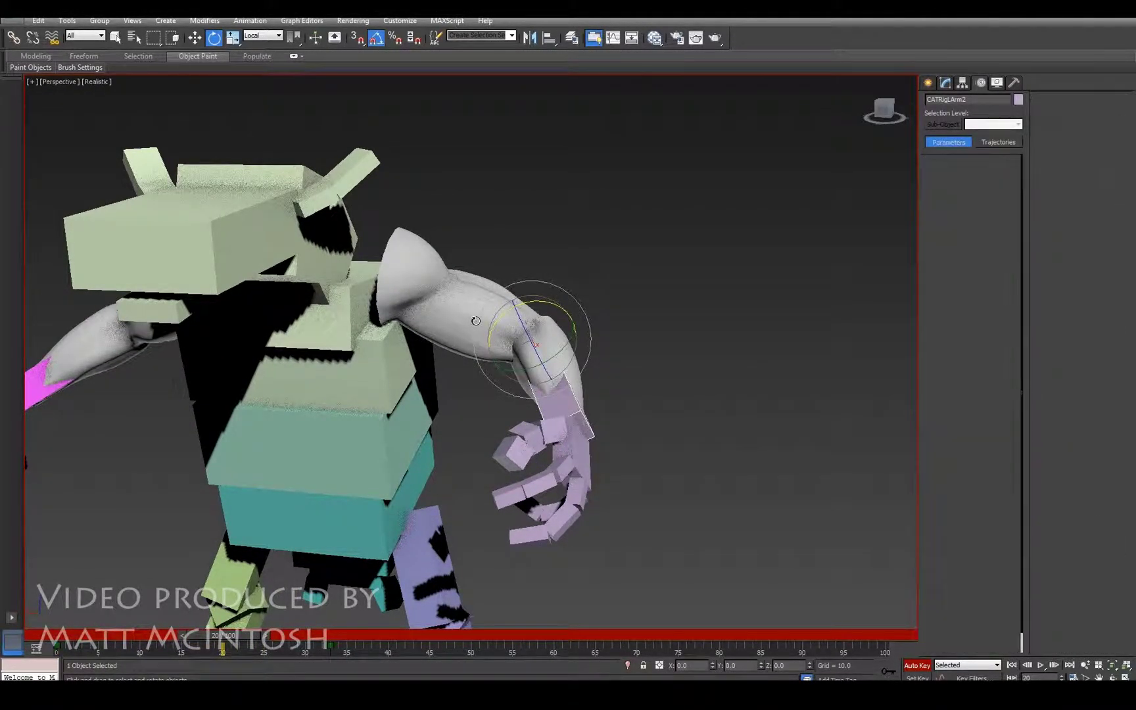
drag(460, 265, 426, 306)
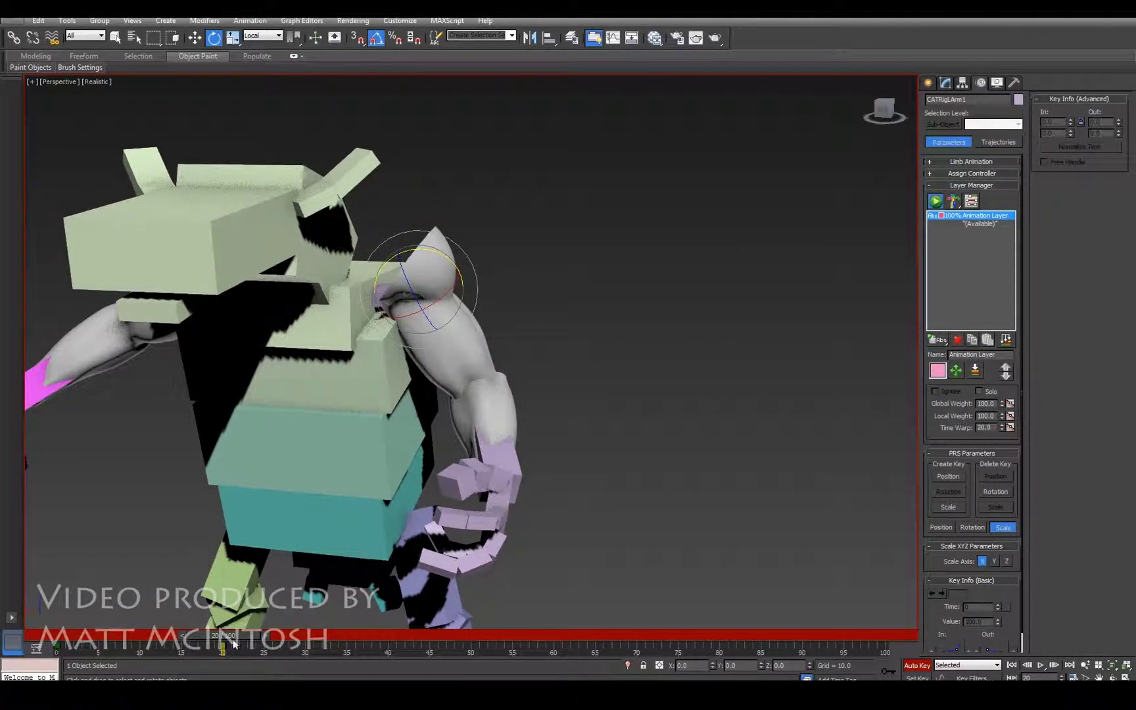
drag(223, 635, 54, 625)
key(e)
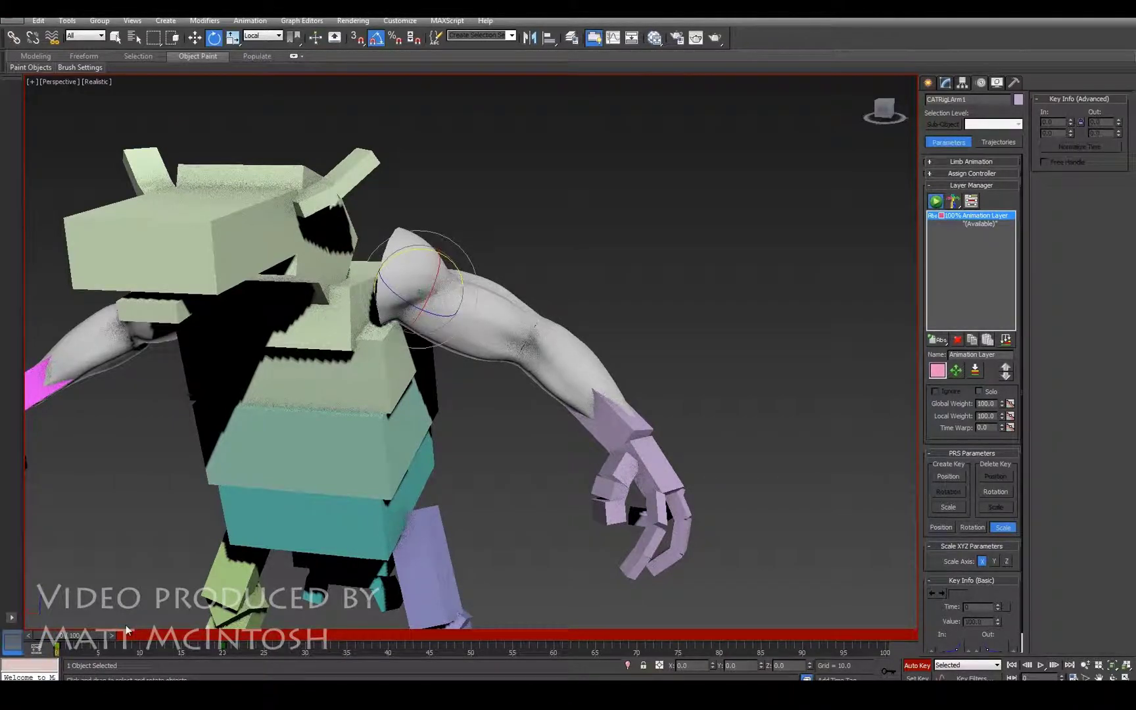
click(918, 666)
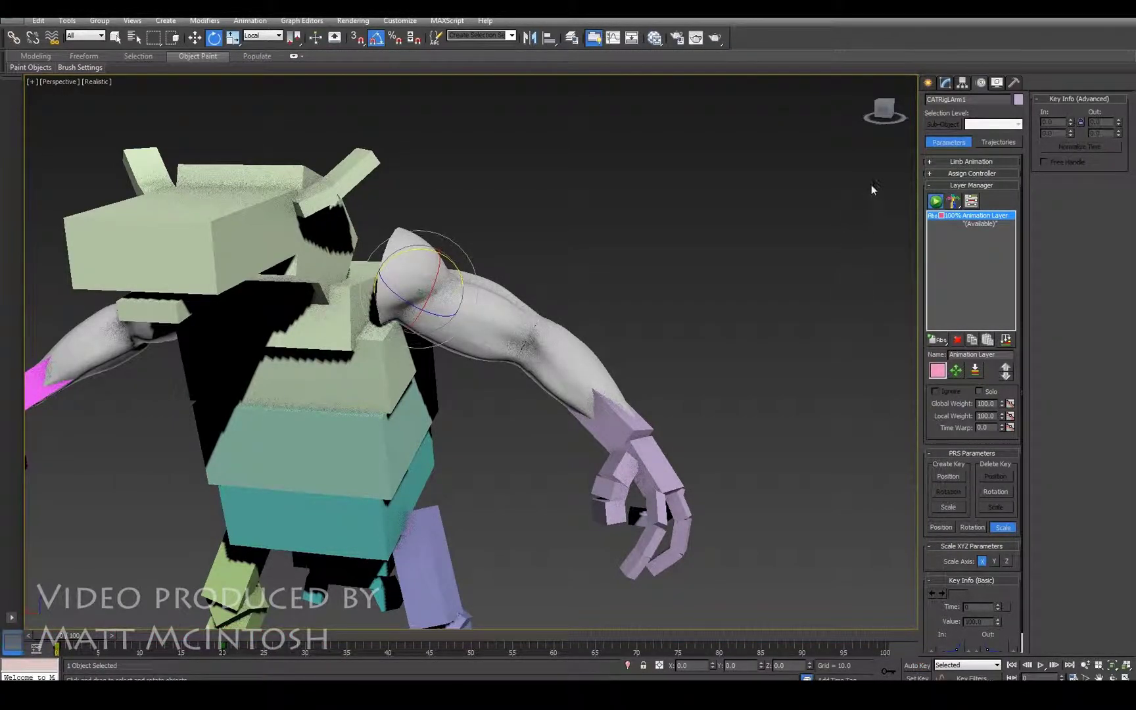
Step: Switch the rig back to Setup mode in the Layer Manager
click(936, 201)
alt+middle_drag(412, 352, 444, 378)
middle_drag(445, 378, 828, 358)
mouse_move(536, 376)
alt+middle_down()
mouse_move(550, 379)
mouse_move(542, 387)
alt+middle_up()
ctrl+alt+middle_drag(542, 387, 568, 347)
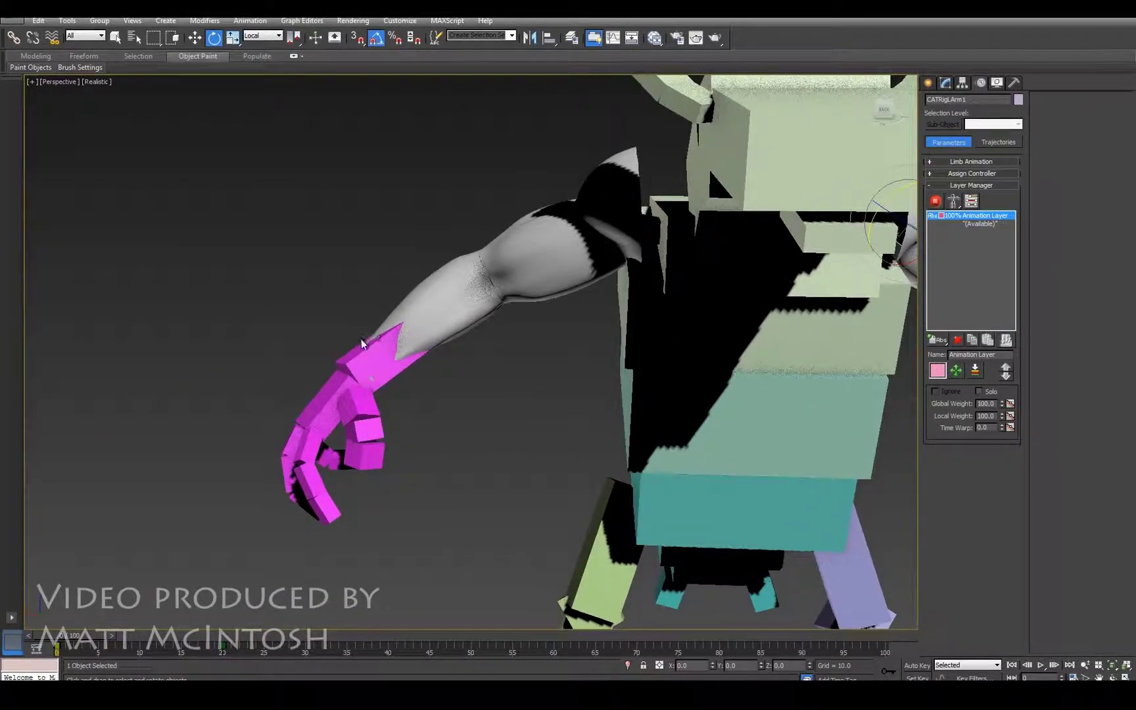
Step: Enable Use Custom Mesh in Bone Setup for the CATRigRArm2 forearm bone
click(361, 355)
alt+middle_drag(361, 355, 489, 314)
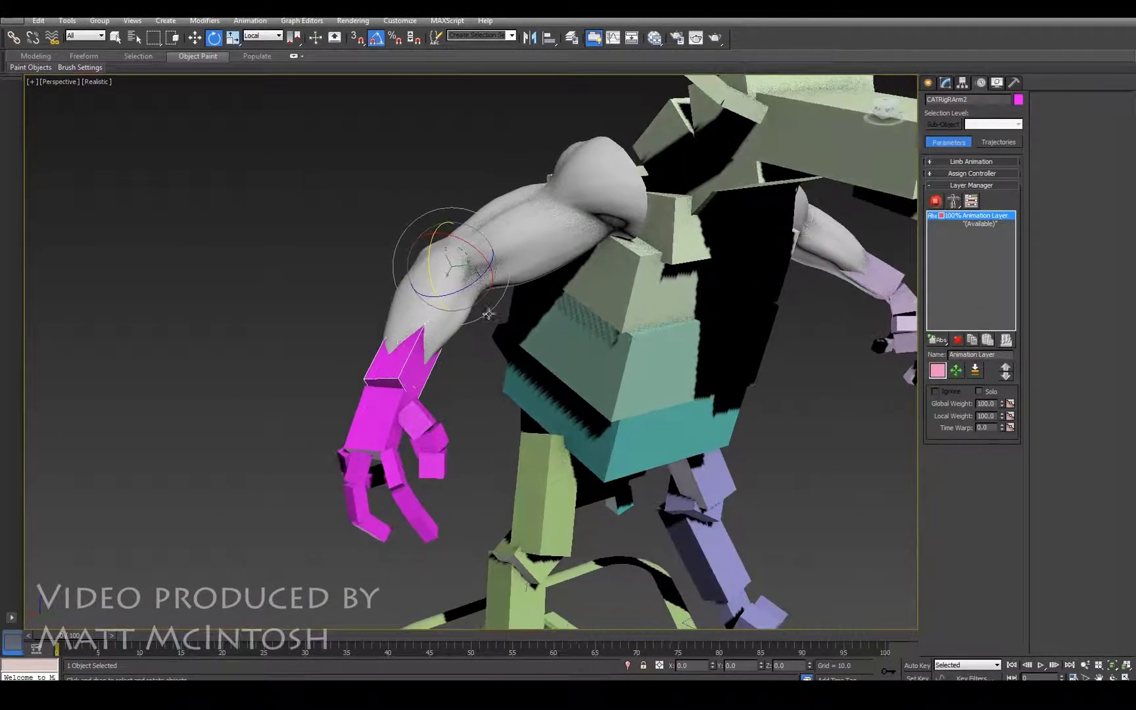
click(950, 83)
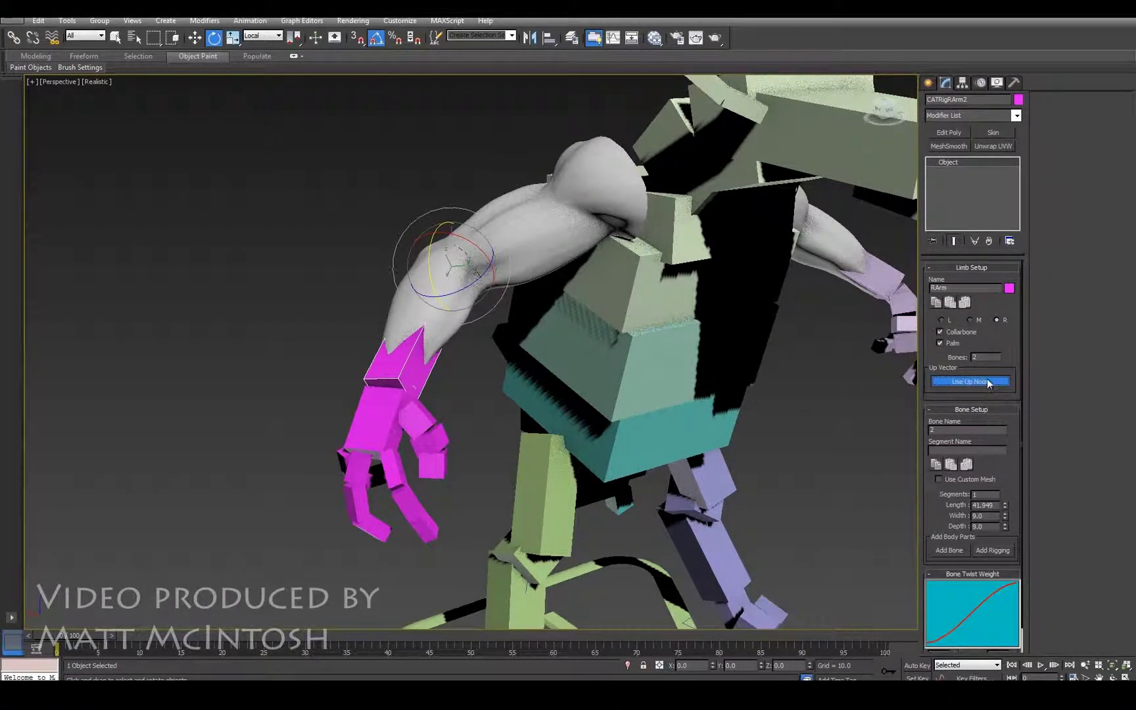
alt+middle_drag(748, 380, 787, 440)
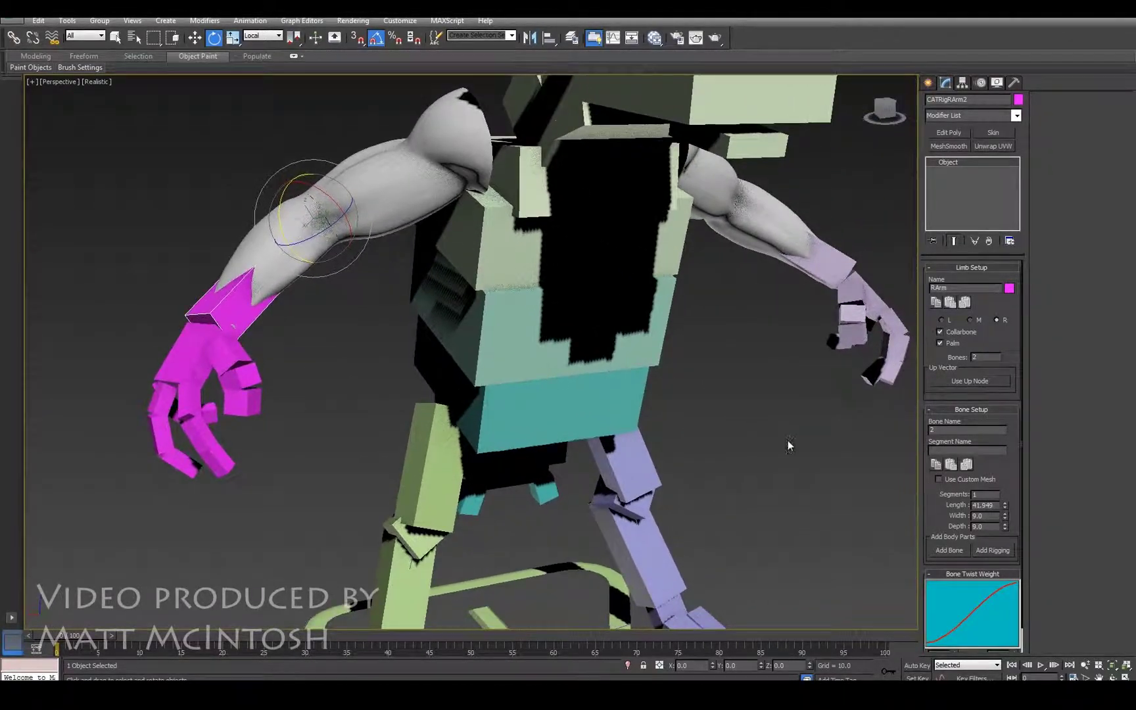
click(938, 479)
alt+middle_drag(418, 456, 425, 379)
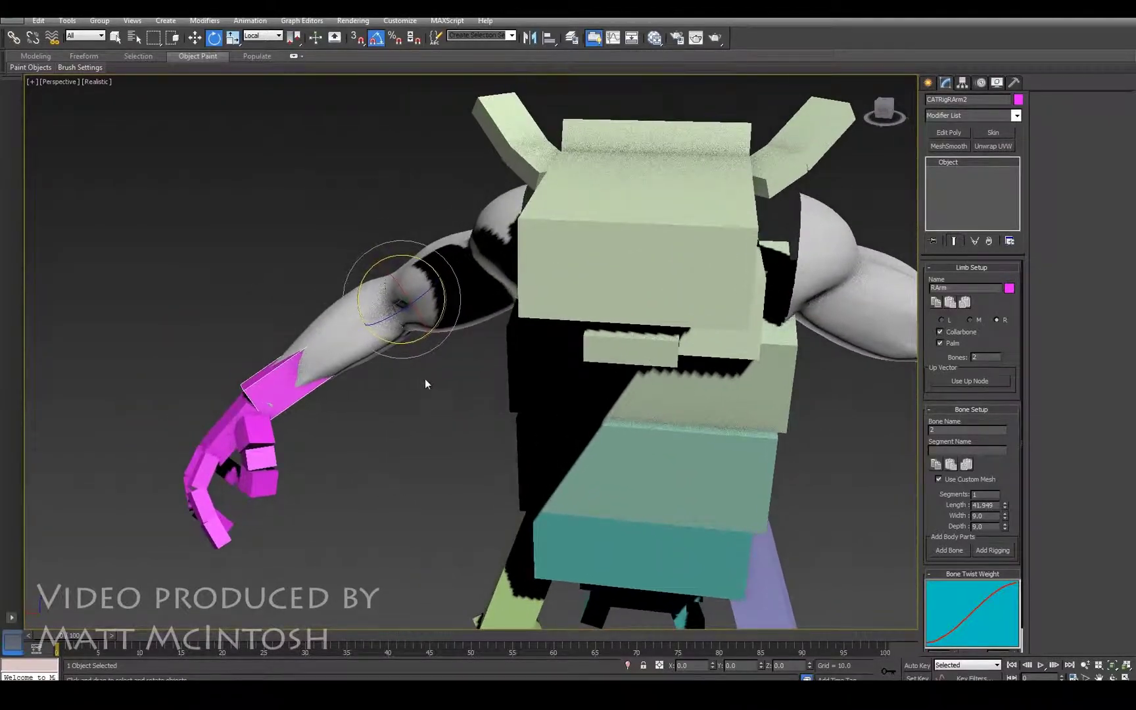
Step: Add an Edit Poly modifier to CATRigRArm2 and attach the sculpted forearm mesh
click(950, 131)
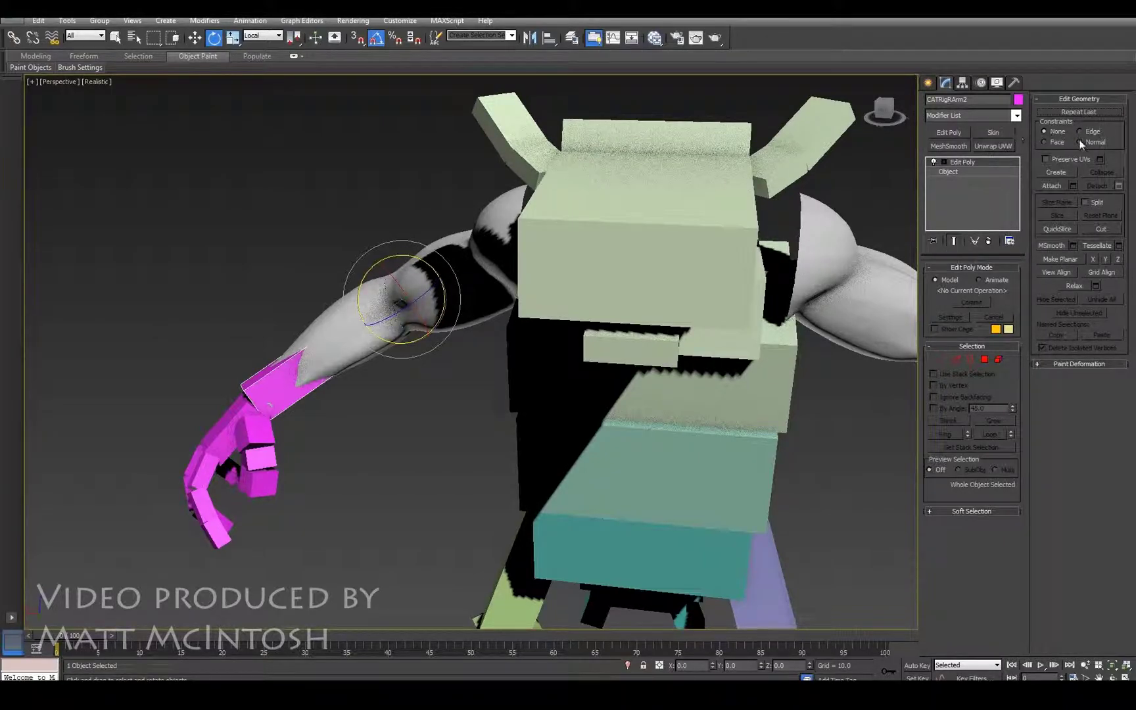
click(1045, 186)
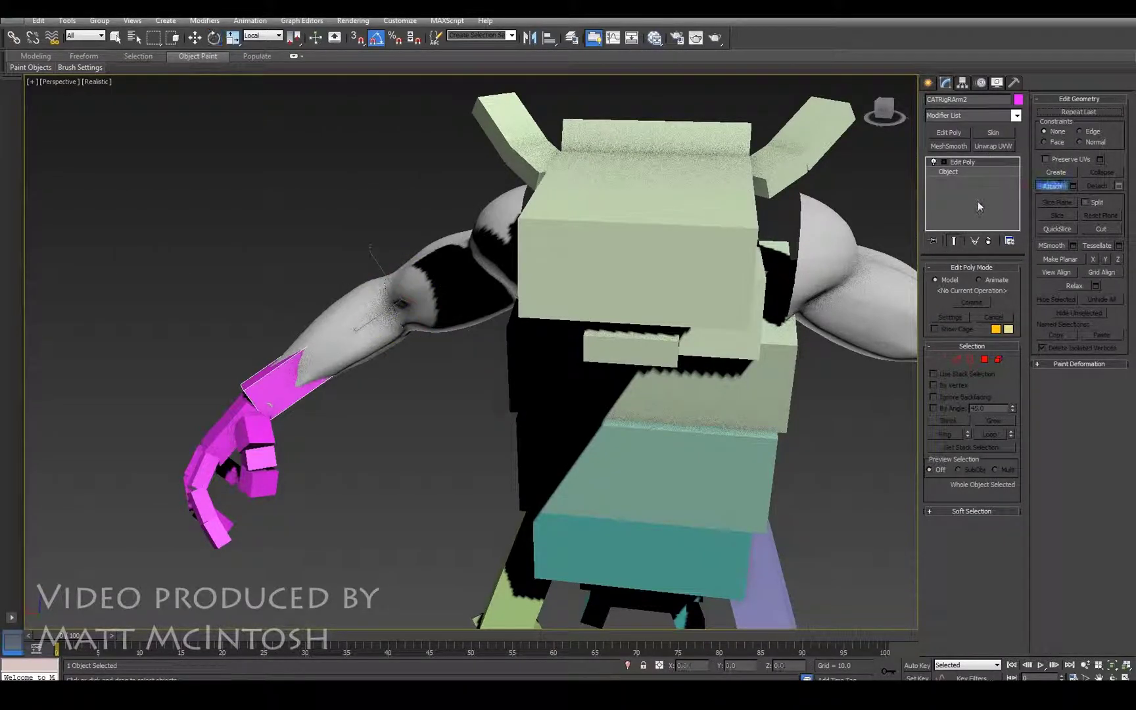
click(345, 310)
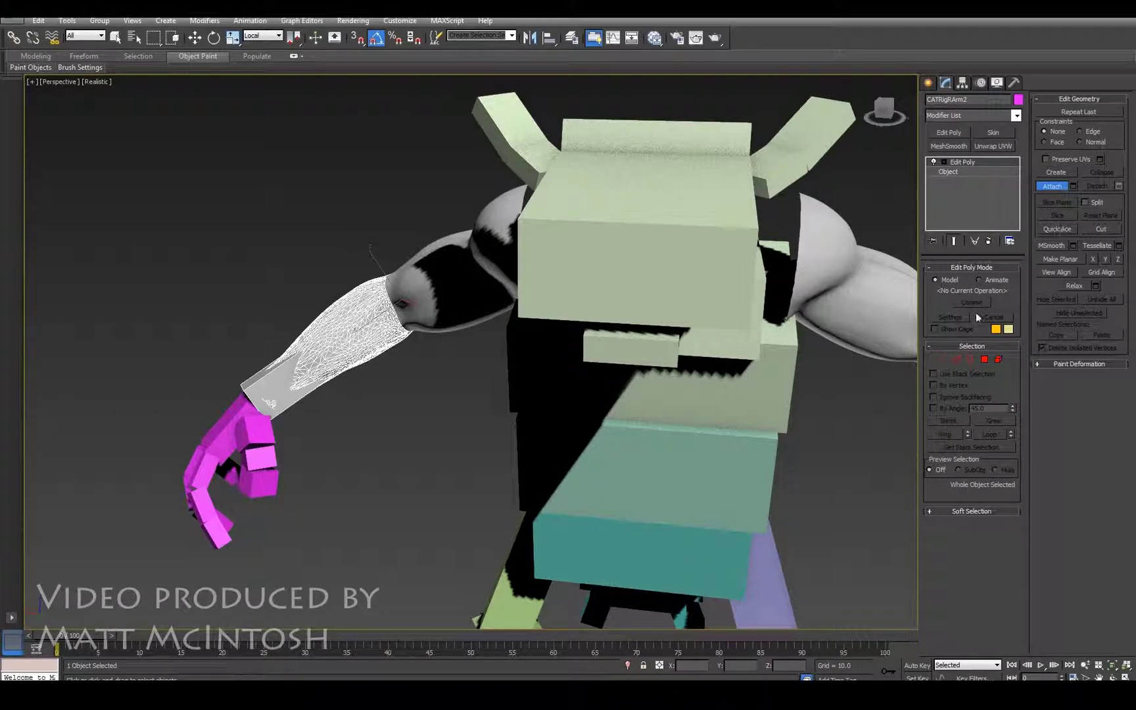
Step: Delete the bone's original block element and exit sub-object mode
click(998, 359)
click(263, 393)
key(e)
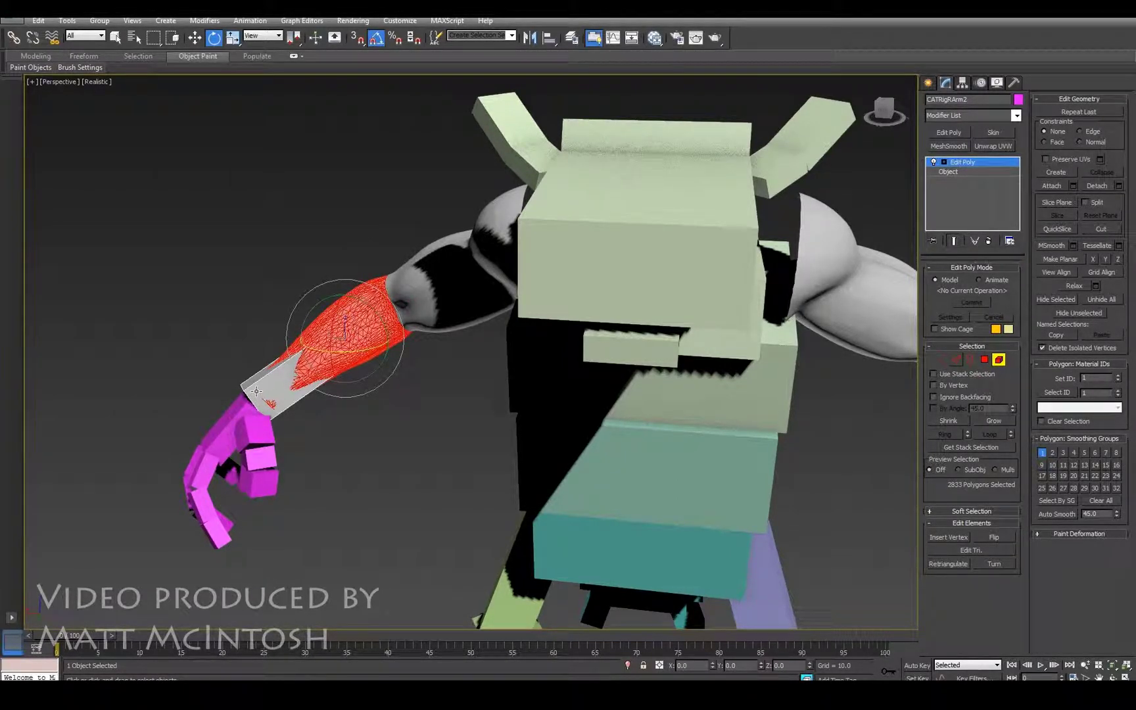
key(Delete)
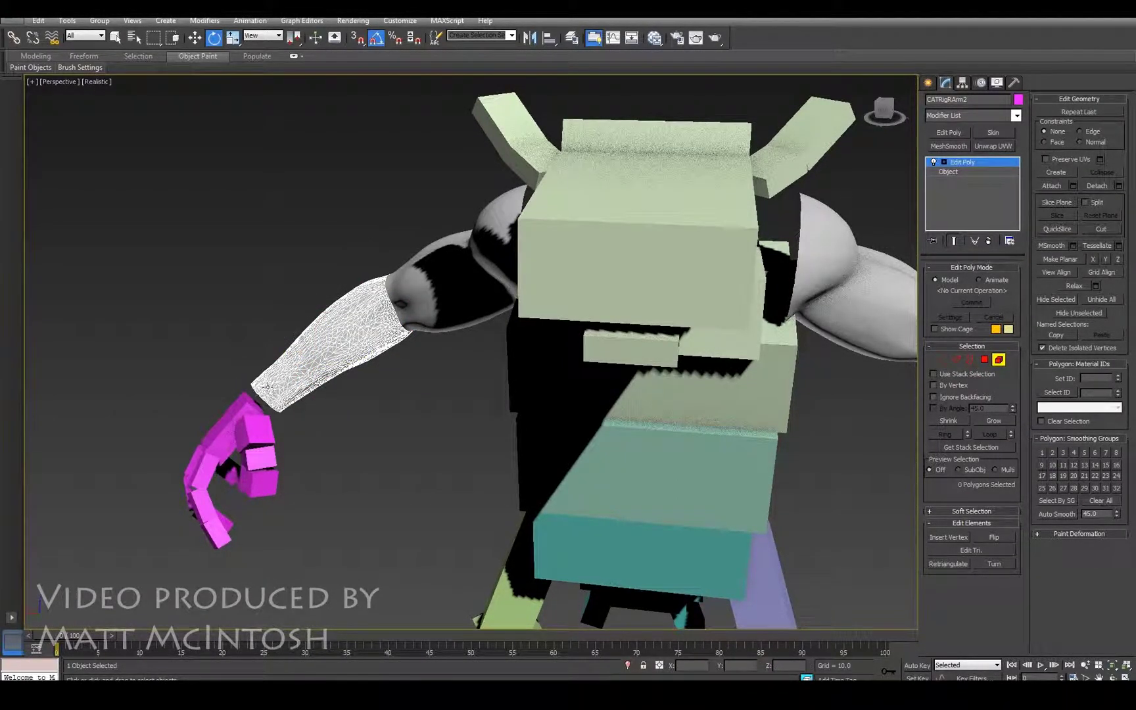
click(963, 163)
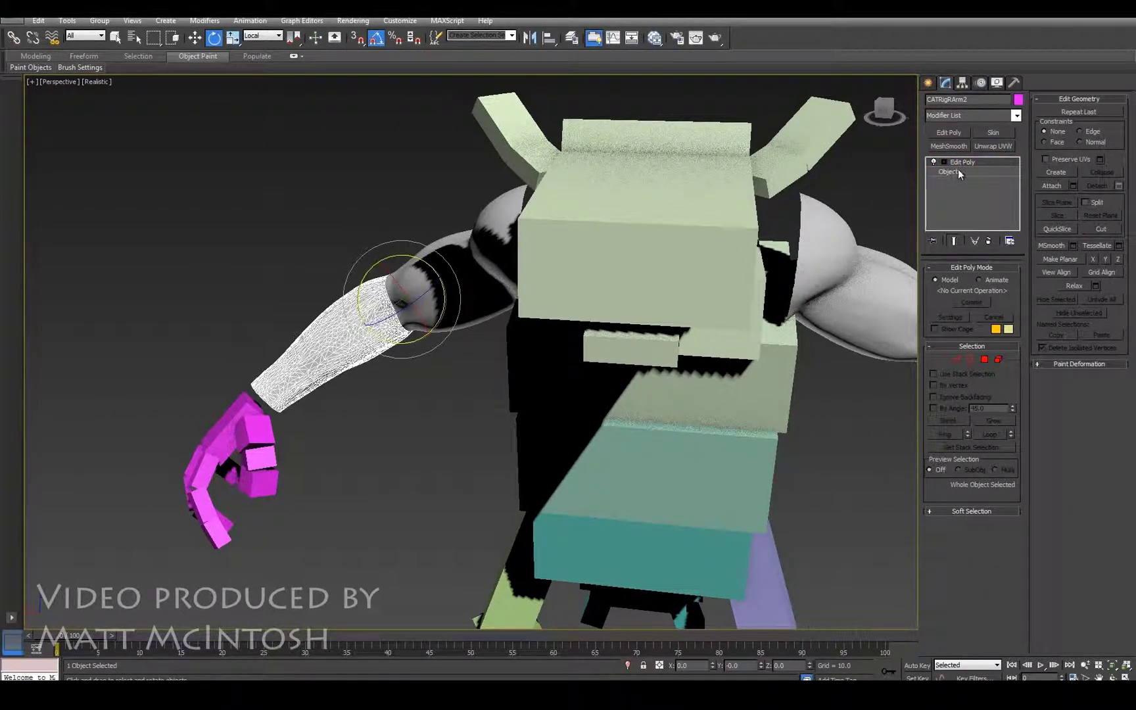
Step: Collapse all of RArm2's modifiers, accepting both prompts, then test-rotate the forearm
click(957, 169)
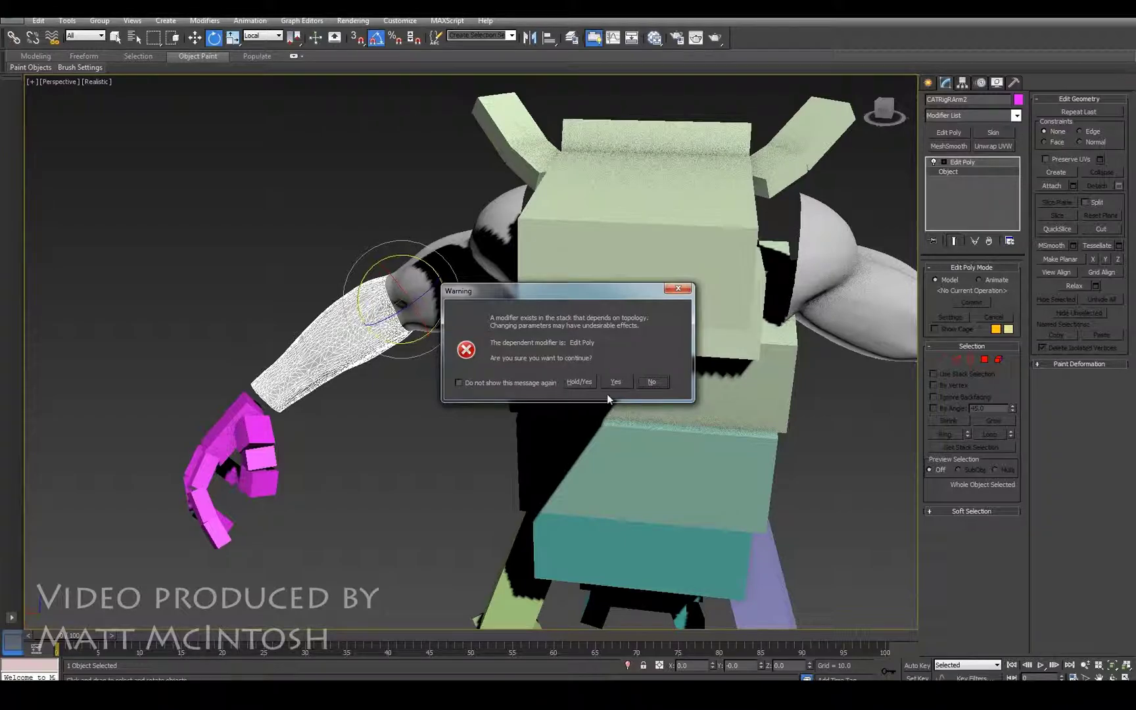
click(616, 380)
right_click(948, 172)
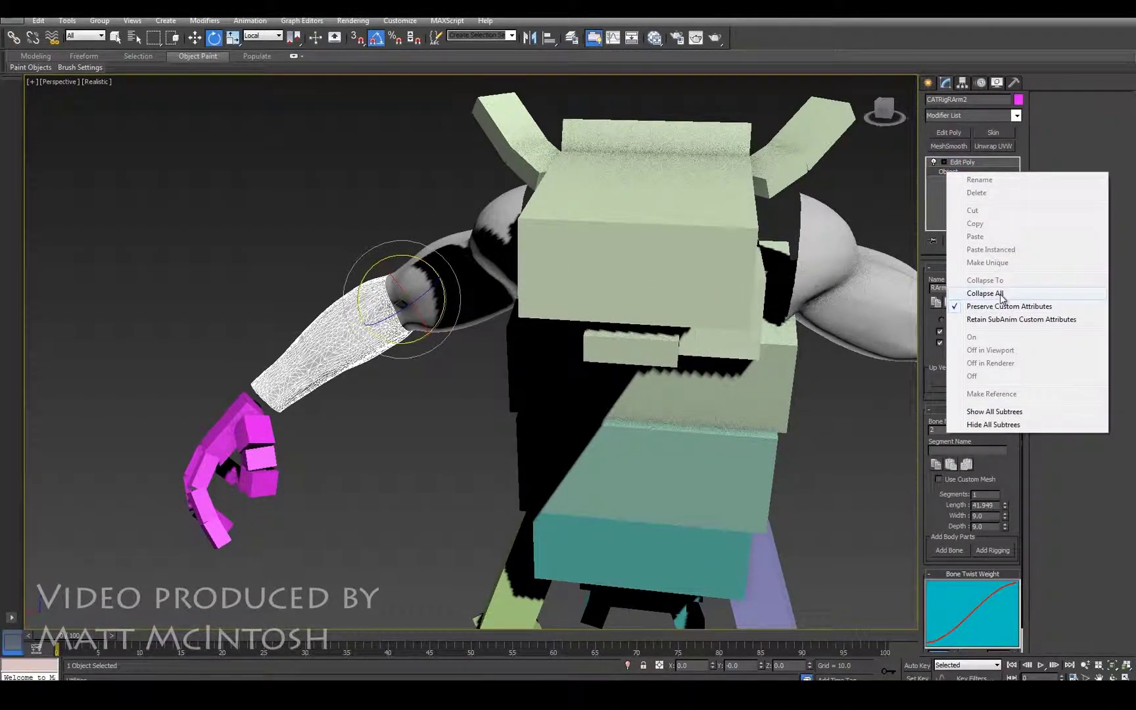
click(999, 293)
click(625, 384)
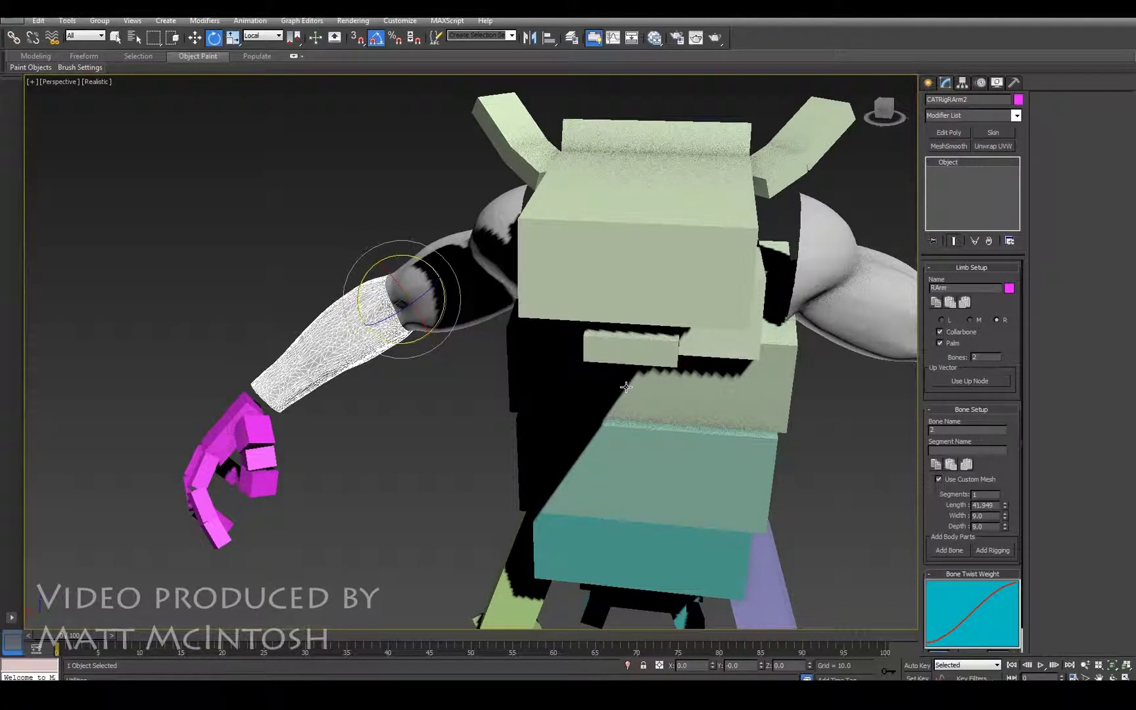
alt+middle_drag(392, 384, 436, 401)
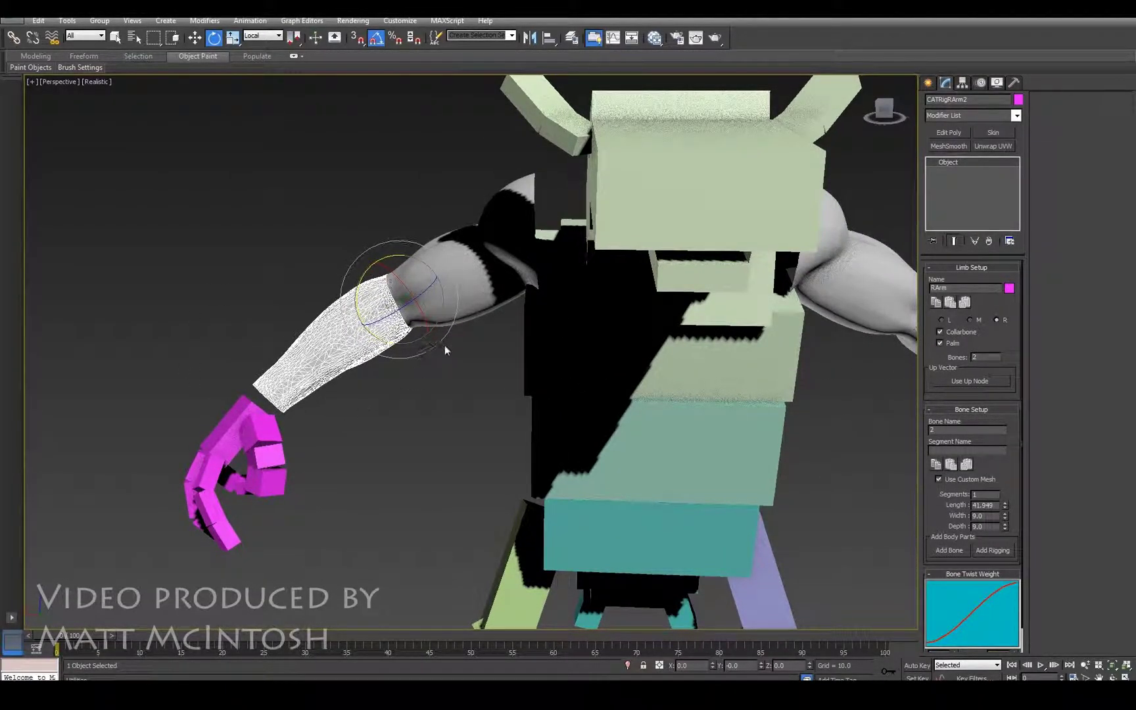
mouse_move(352, 385)
alt+middle_down()
mouse_move(421, 393)
mouse_move(413, 436)
mouse_move(359, 399)
alt+middle_up()
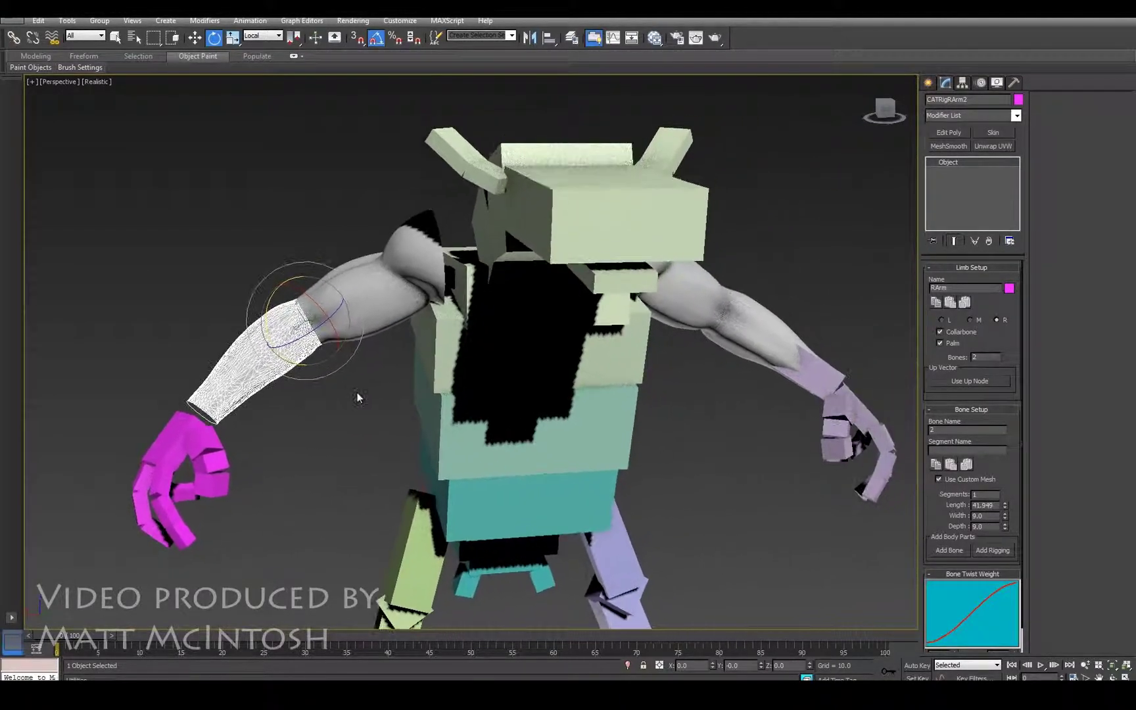
mouse_move(322, 319)
mouse_down()
mouse_move(307, 331)
mouse_move(309, 309)
mouse_move(294, 336)
mouse_move(316, 340)
mouse_up()
drag(283, 277, 398, 327)
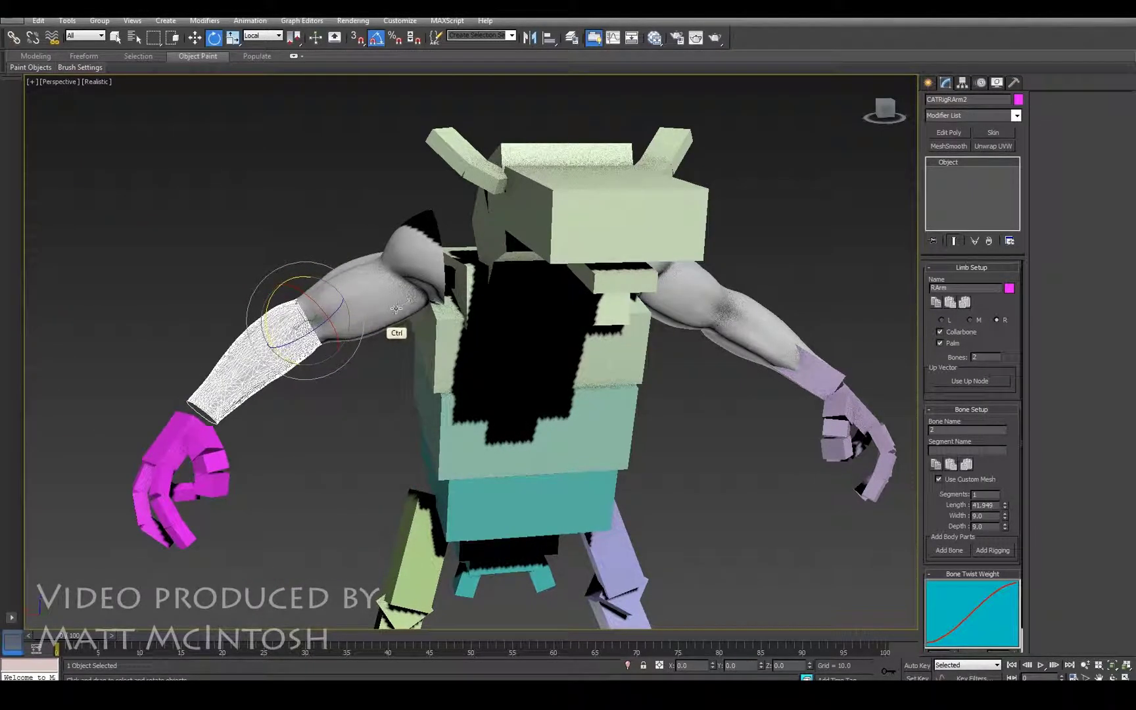
alt+middle_drag(361, 332, 502, 392)
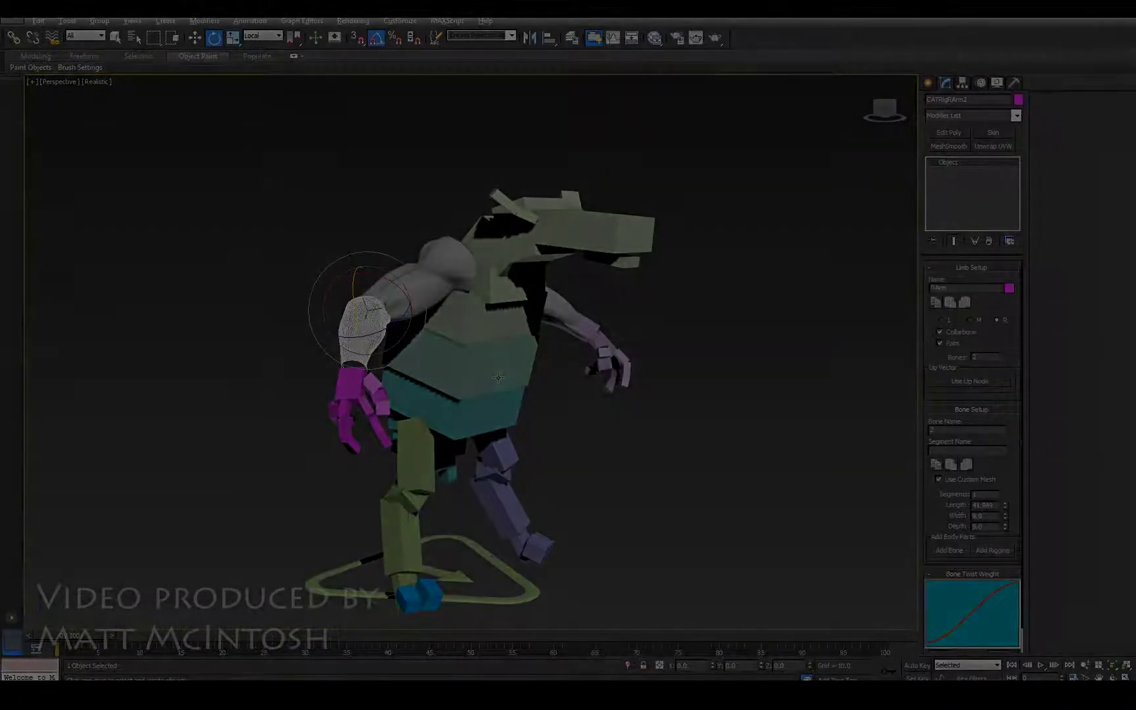